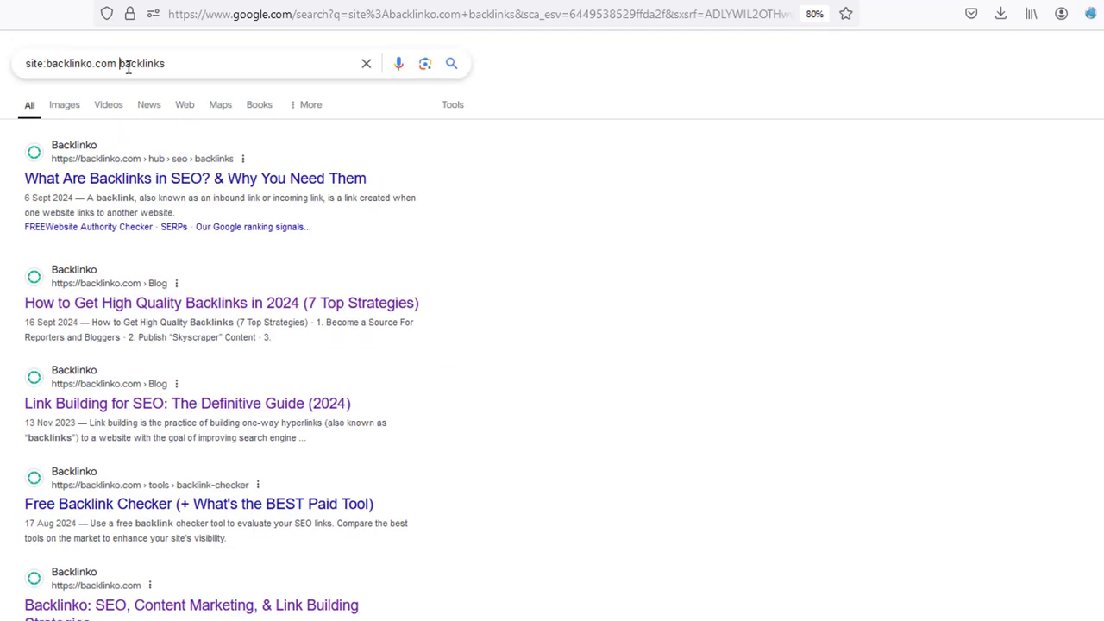
# Highlight the 'backlinks' keyword and the site domain in the search query
pyautogui.moveTo(119, 67); pyautogui.dragTo(182, 65)
pyautogui.moveTo(45, 66); pyautogui.dragTo(113, 65)
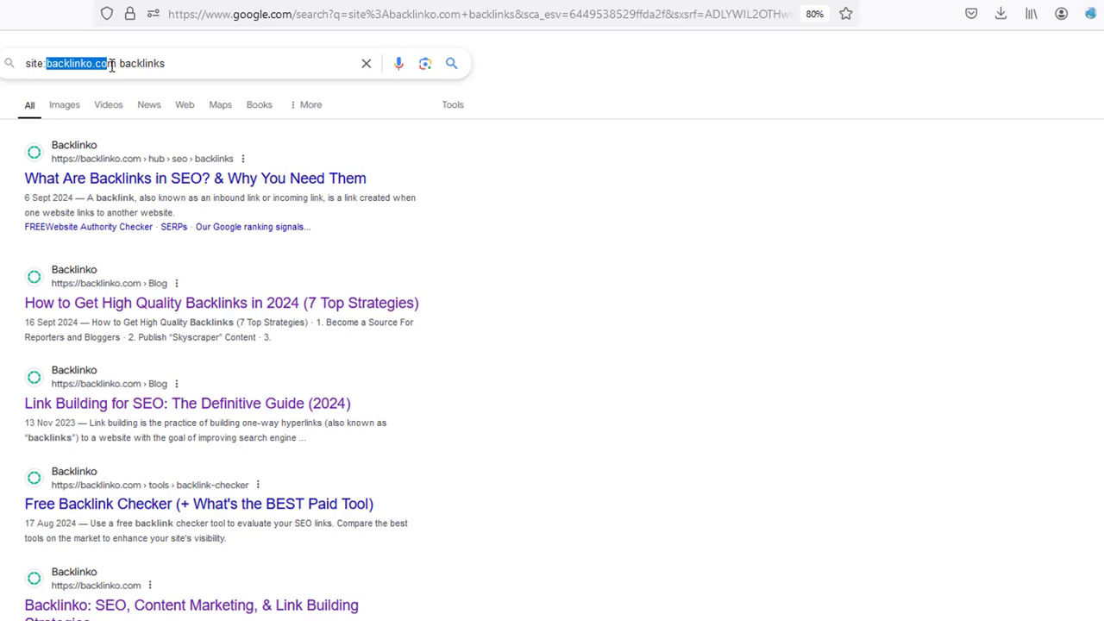
pyautogui.click(112, 65)
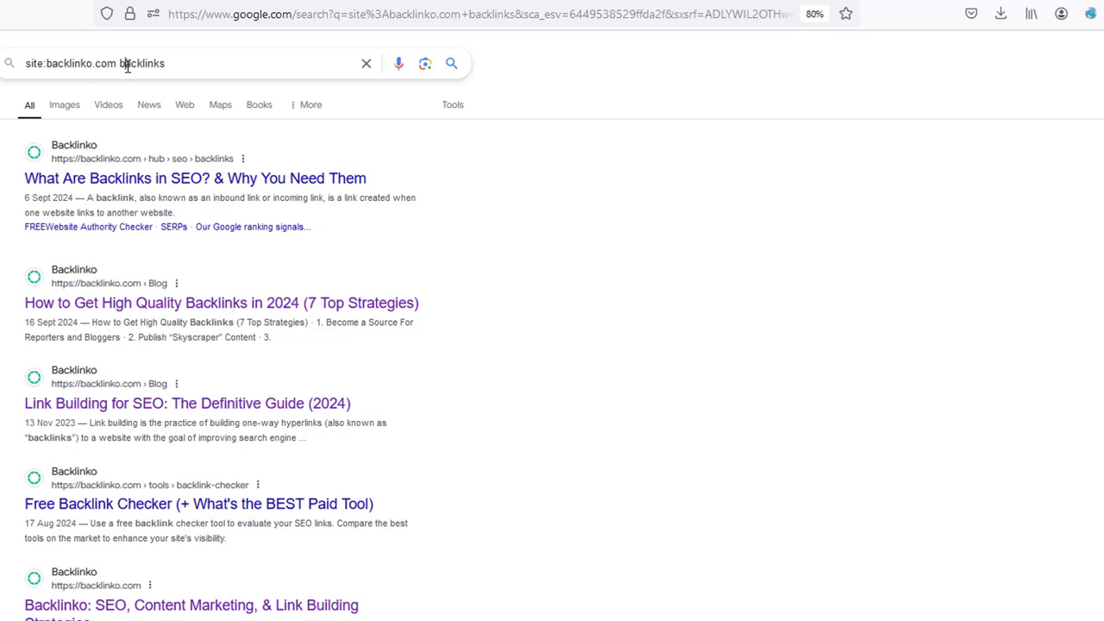
pyautogui.moveTo(127, 65); pyautogui.dragTo(178, 68)
pyautogui.scroll(-15, 353, 359)
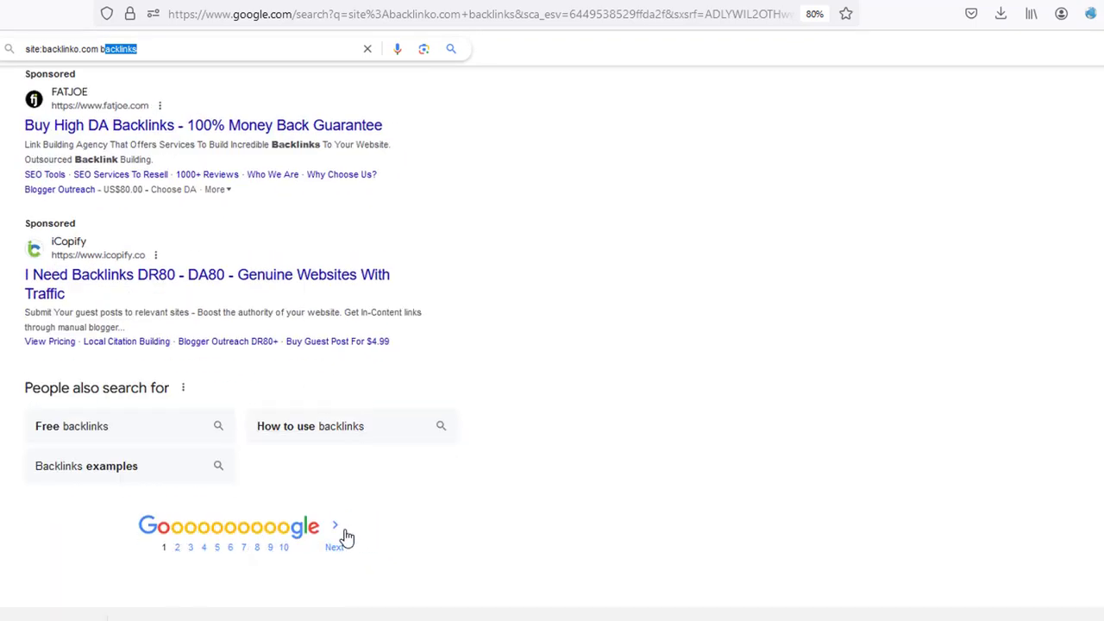
pyautogui.scroll(15, 346, 535)
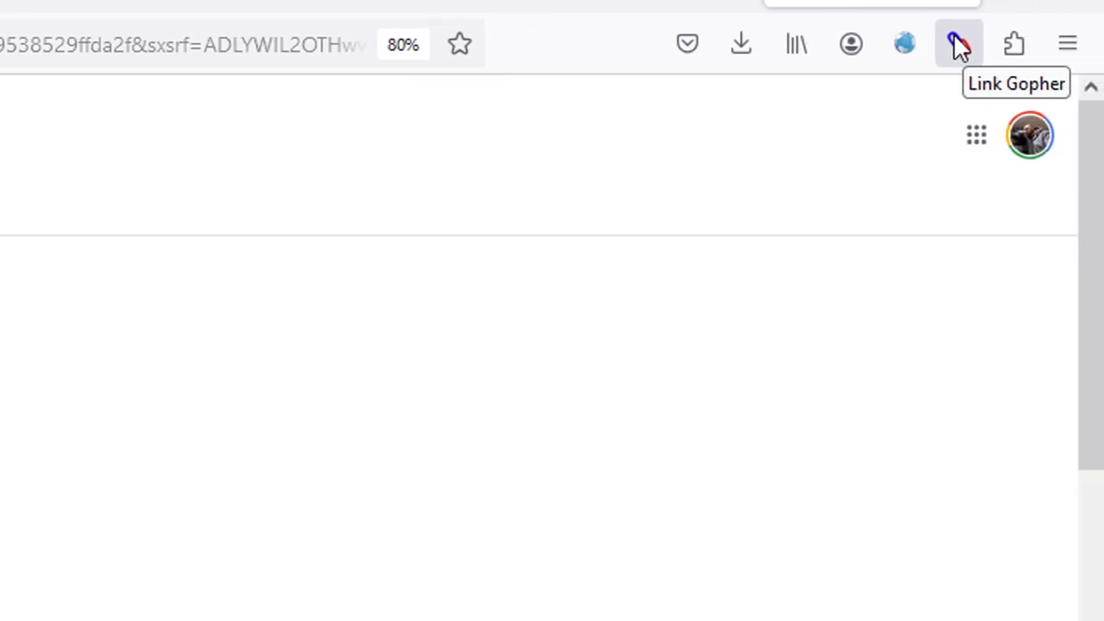
# Extract all page links with Link Gopher and copy the twelve backlinko.com URLs
pyautogui.click(960, 47)
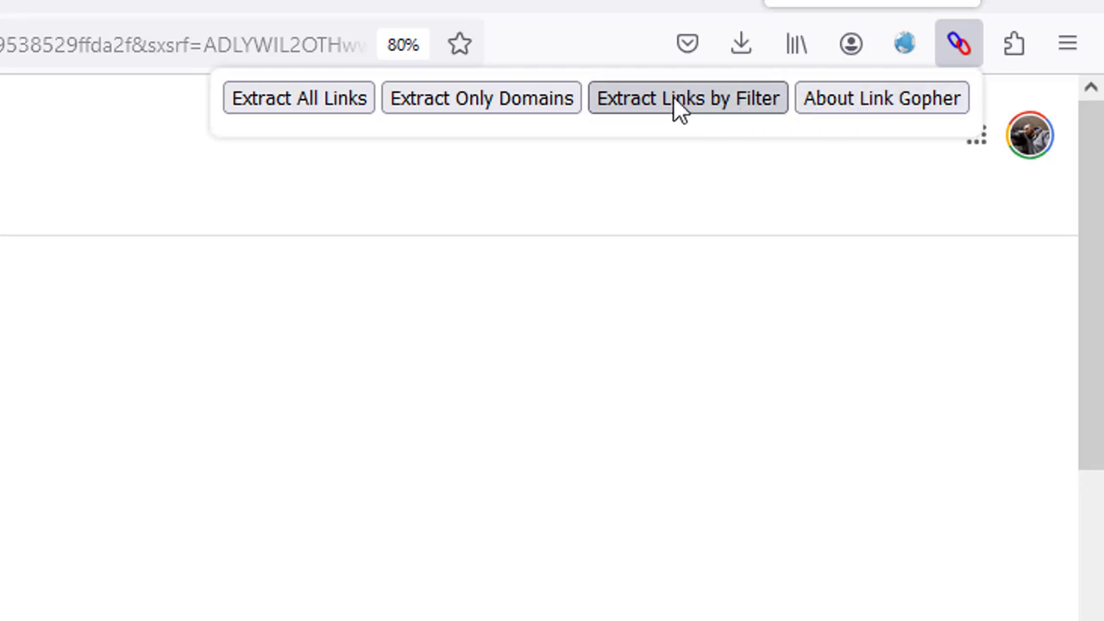
pyautogui.click(297, 102)
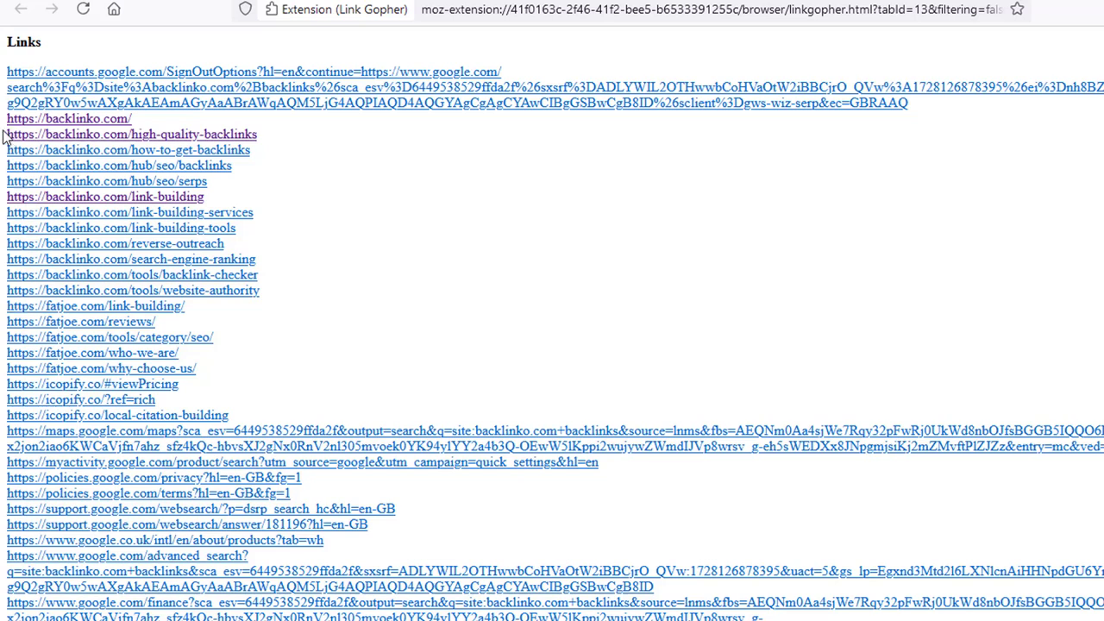
pyautogui.moveTo(5, 133); pyautogui.dragTo(259, 294)
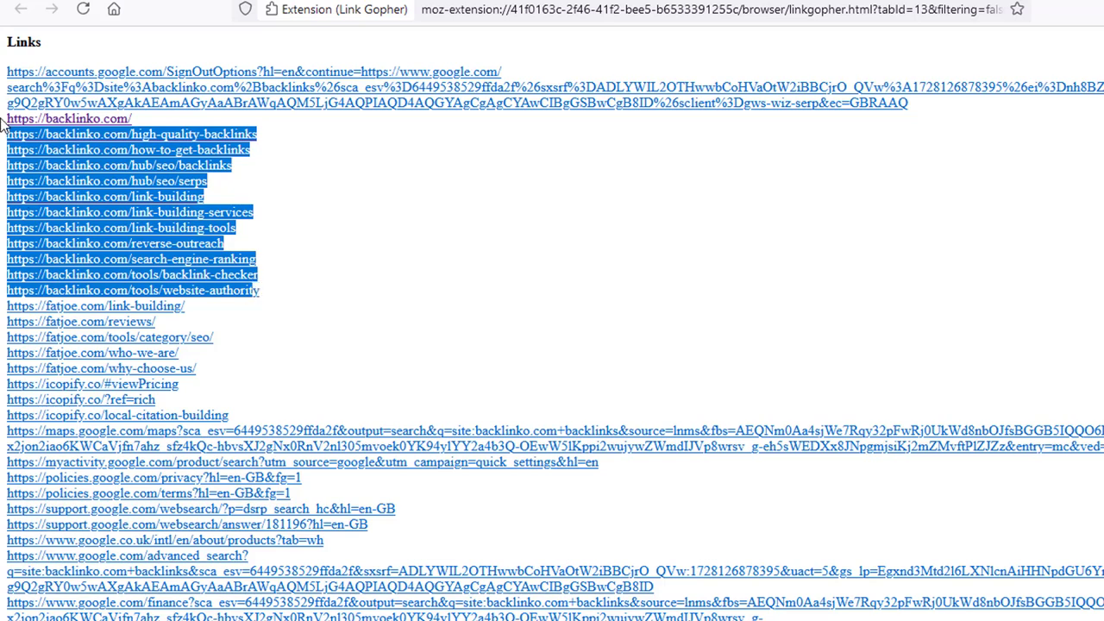
pyautogui.moveTo(5, 118); pyautogui.dragTo(260, 293)
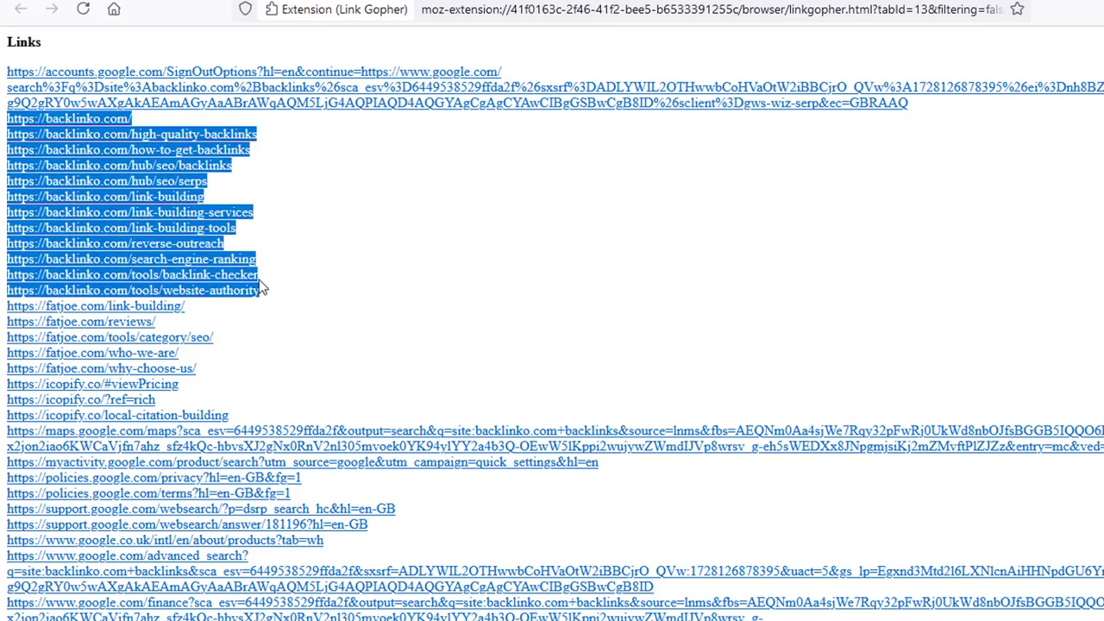
pyautogui.rightClick(214, 250)
pyautogui.click(279, 486)
# Paste the Backlinko URLs into Notepad and delete the homepage and hub/seo/serps lines
pyautogui.moveTo(543, 602)
pyautogui.click(496, 609)
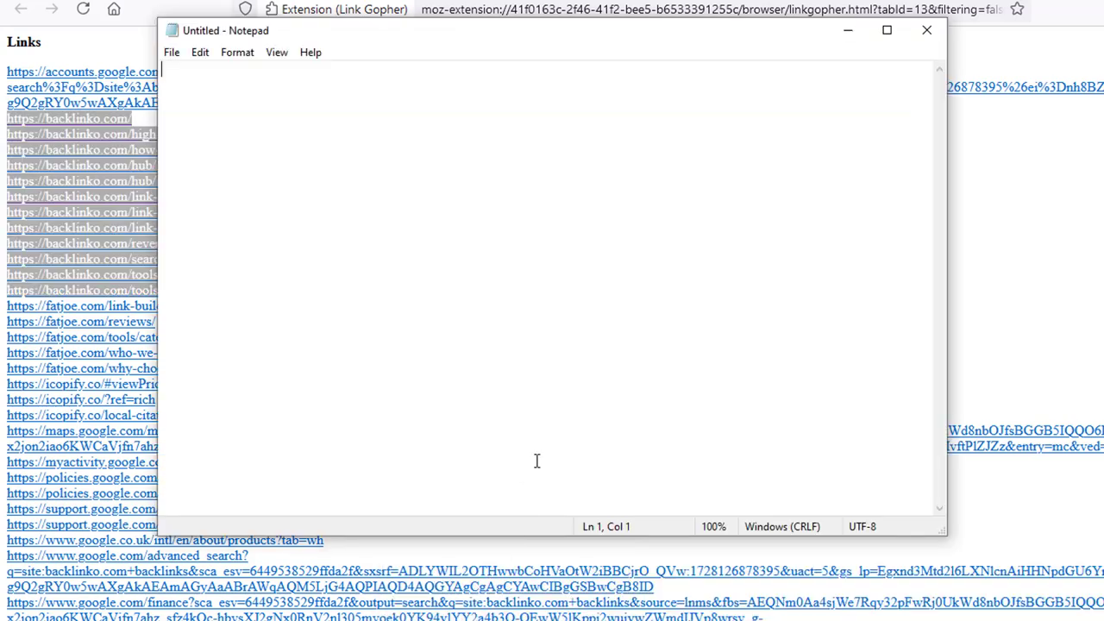
pyautogui.hotkey('ctrl', 'v')
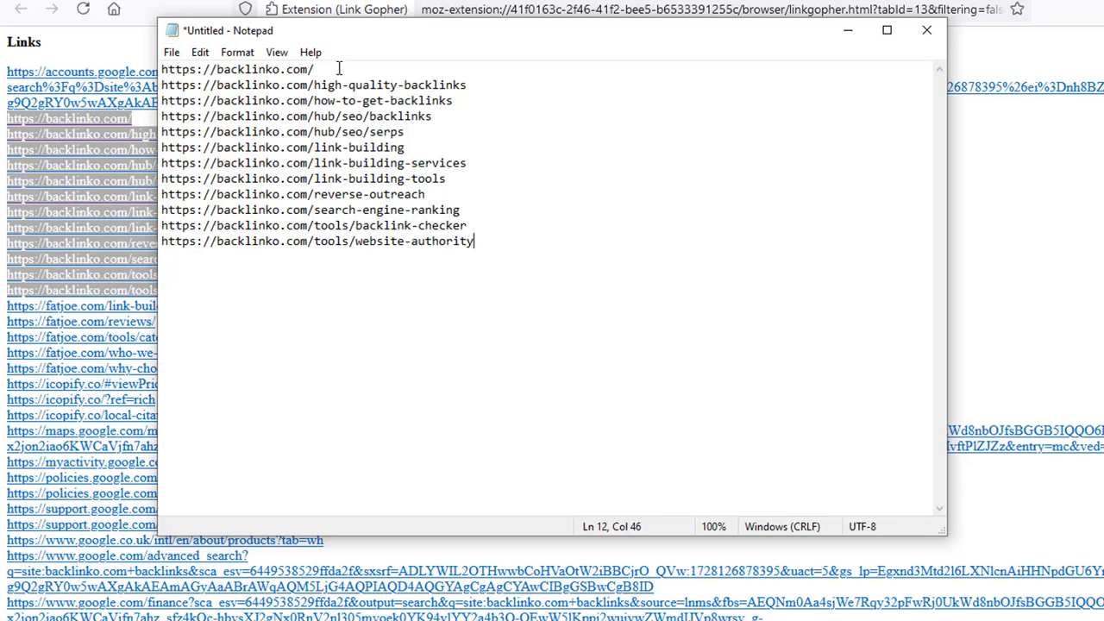
pyautogui.moveTo(338, 65); pyautogui.dragTo(144, 57)
pyautogui.press('Delete')
pyautogui.press('Delete')
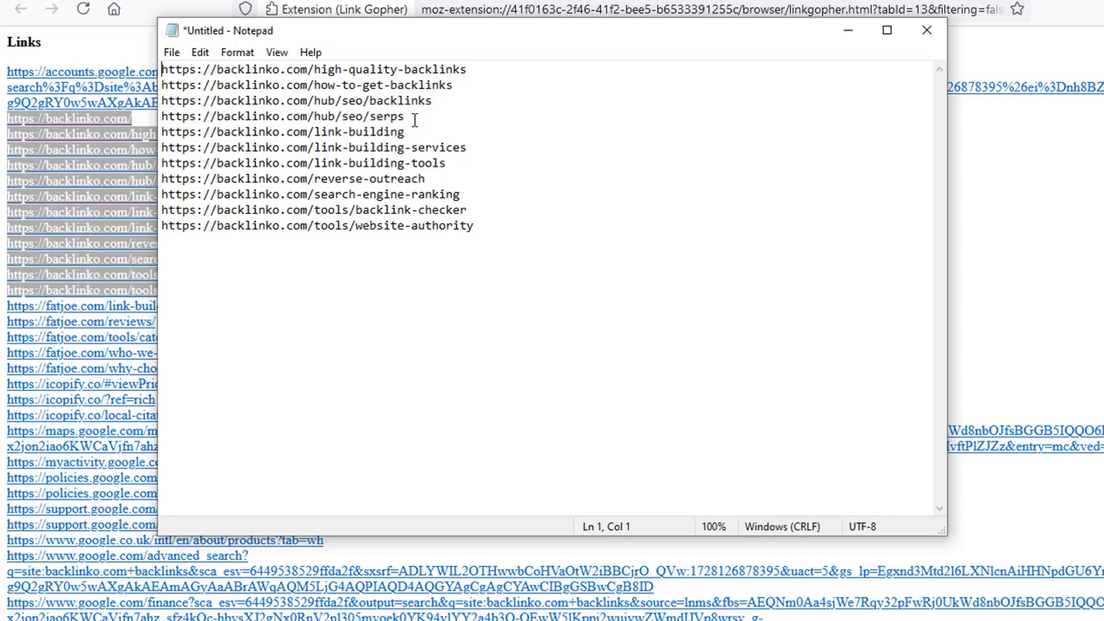
pyautogui.click(493, 223)
pyautogui.moveTo(421, 118); pyautogui.dragTo(163, 117)
pyautogui.press('BackSpace')
pyautogui.press('Delete')
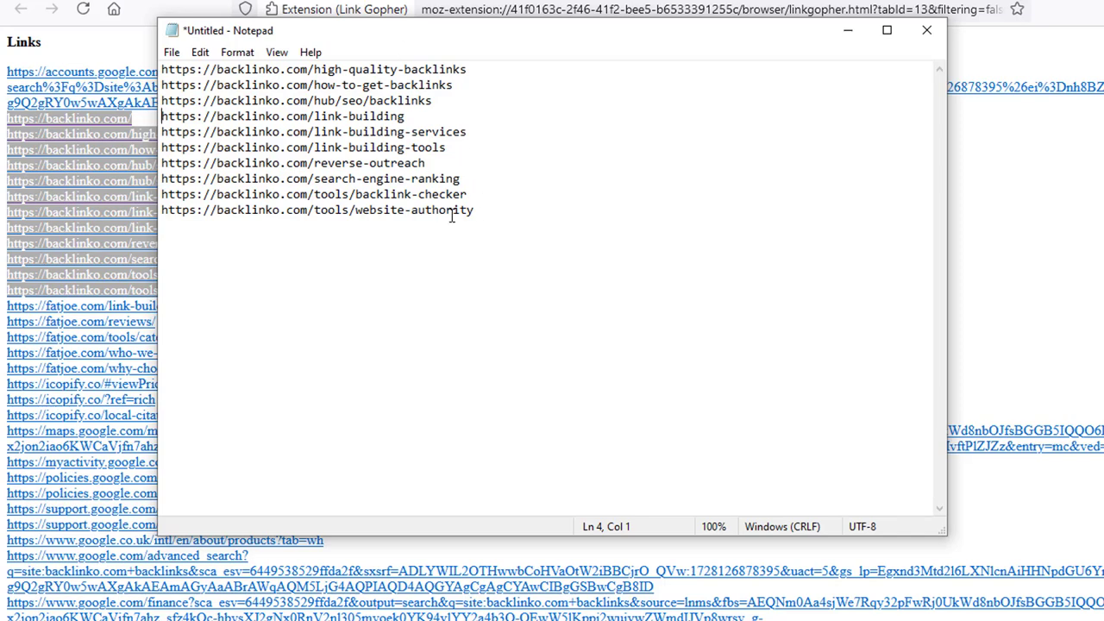
# Copy the ten remaining URLs, then select the first, high-quality-backlinks, and minimise Notepad
pyautogui.moveTo(518, 210); pyautogui.dragTo(149, 73)
pyautogui.rightClick(238, 108)
pyautogui.click(302, 162)
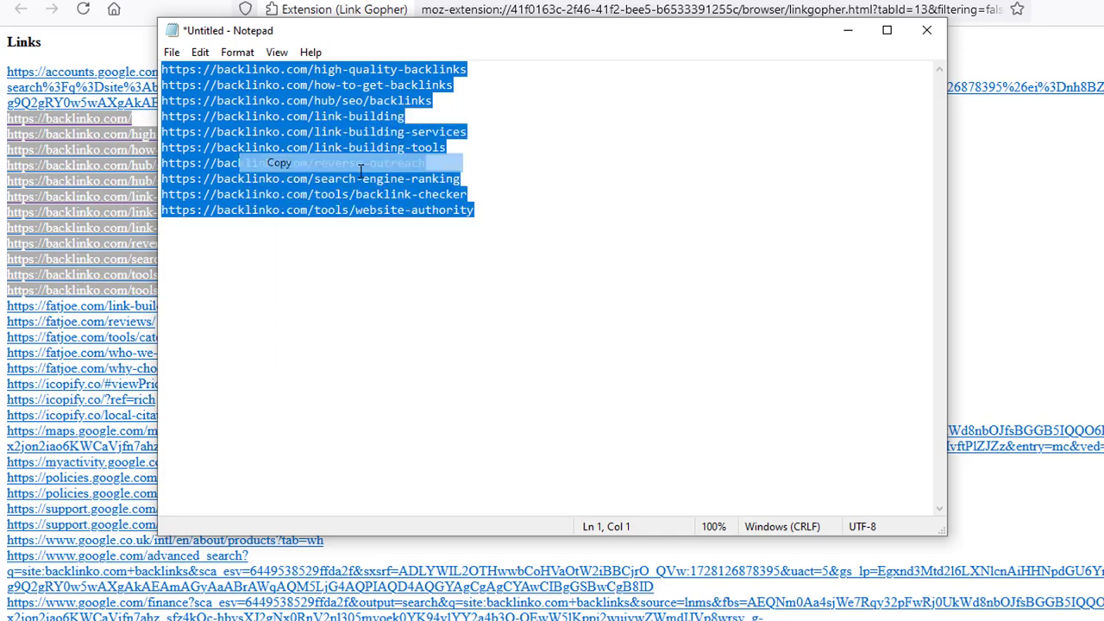
pyautogui.click(435, 163)
pyautogui.moveTo(473, 69); pyautogui.dragTo(144, 43)
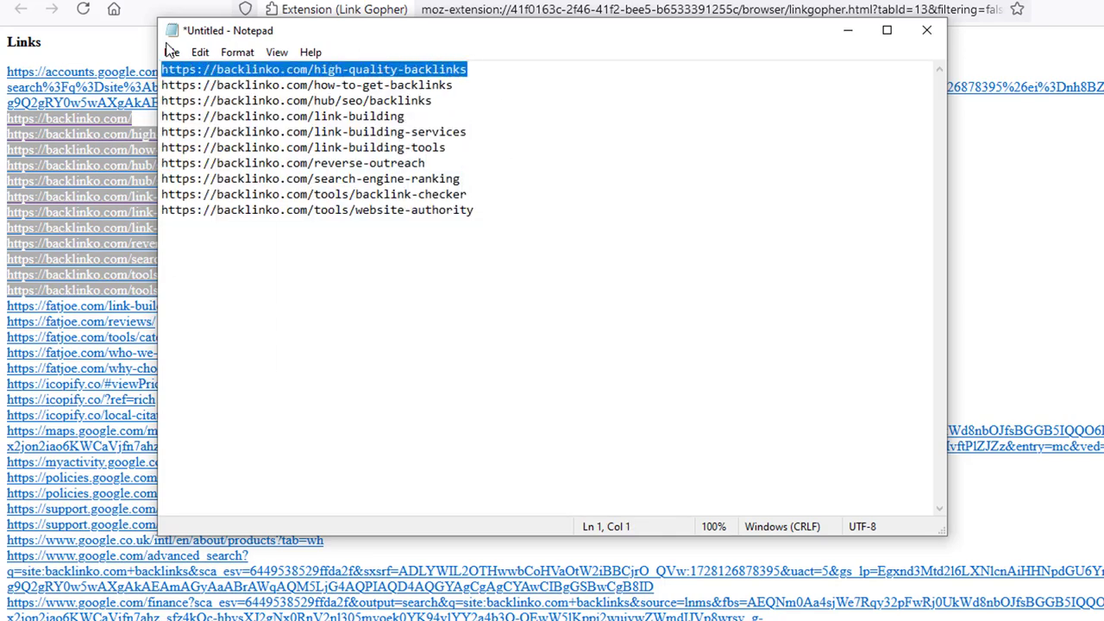
pyautogui.click(848, 30)
# Load the Backlinko high-quality-backlinks article from the pasted URL
pyautogui.click(870, 16)
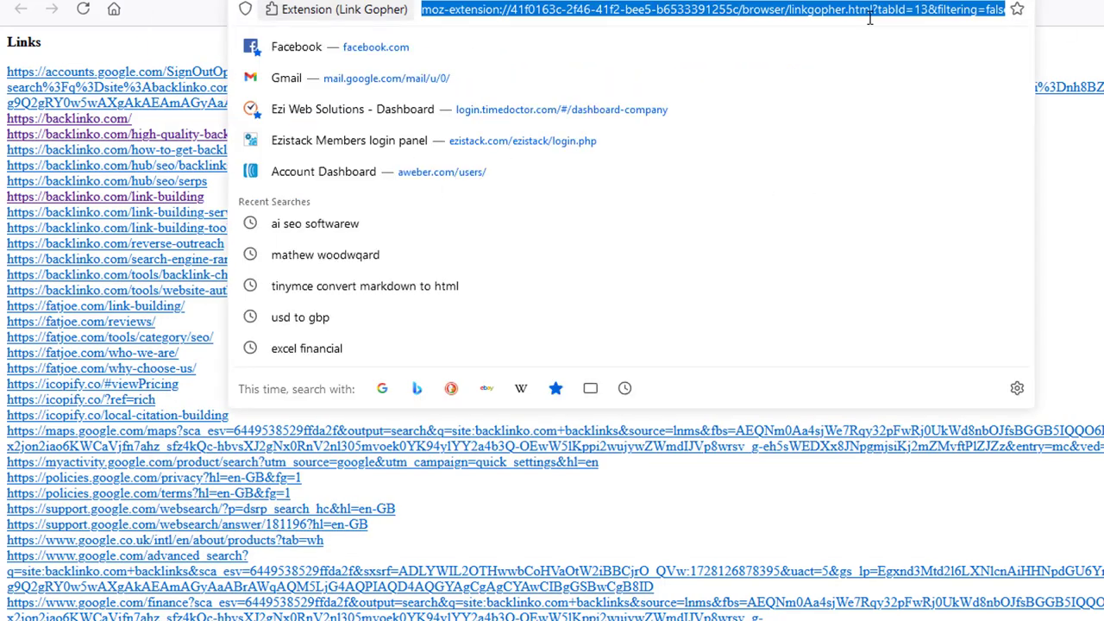
pyautogui.hotkey('ctrl', 'v')
pyautogui.press('Return')
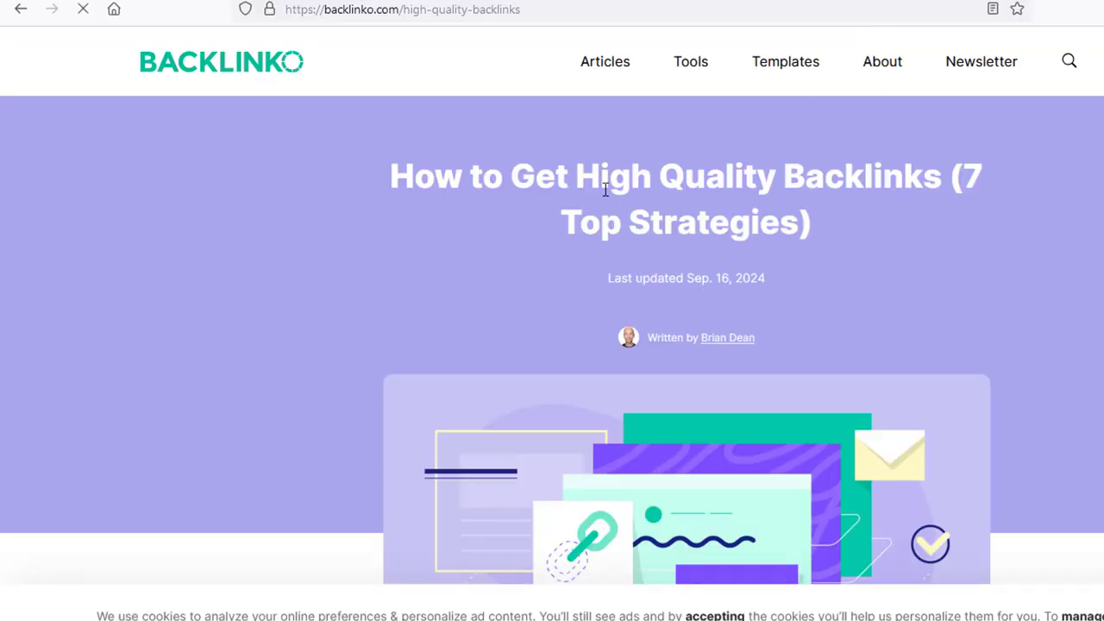
# Select the article text down to the feeler-email pitch line
pyautogui.scroll(-4, 566, 248)
pyautogui.scroll(-3, 566, 248)
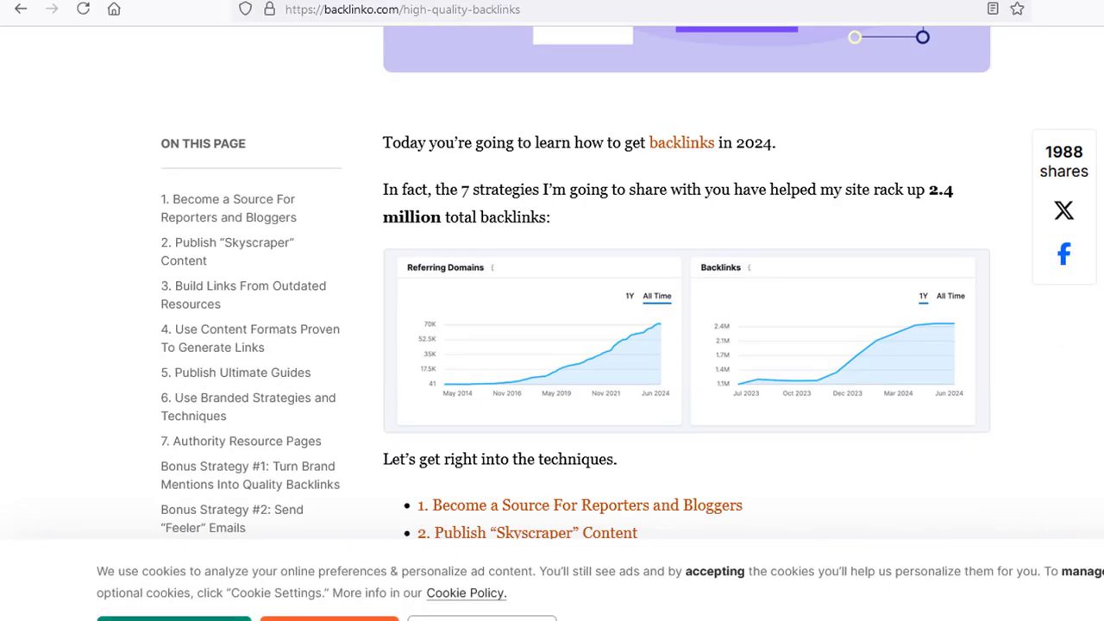
pyautogui.scroll(-6, 385, 143)
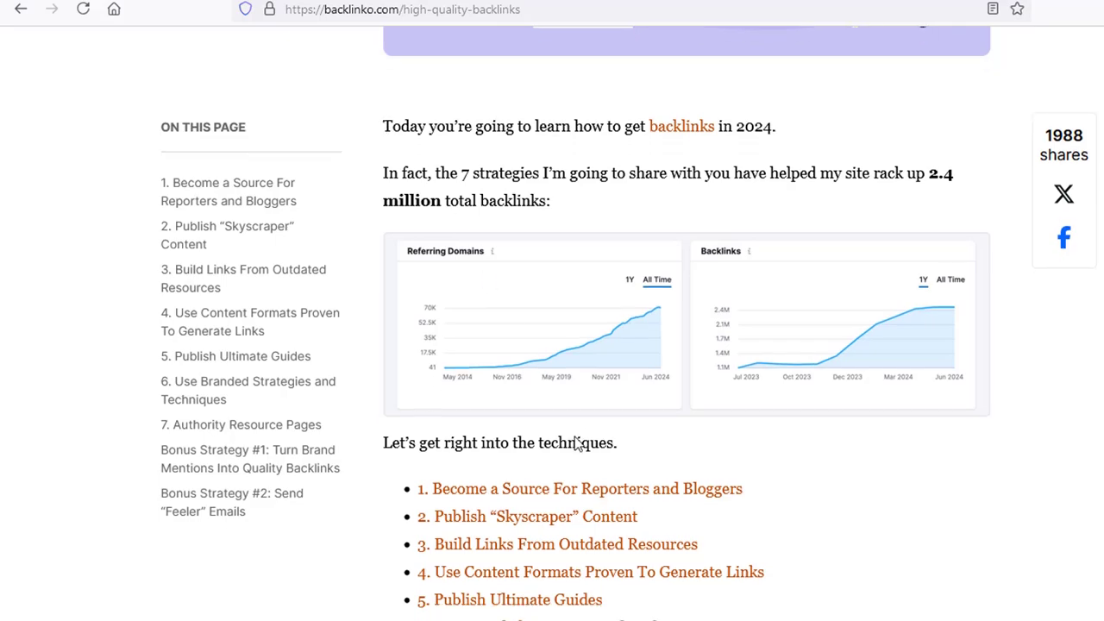
pyautogui.scroll(-15, 577, 446)
pyautogui.scroll(8, 922, 313)
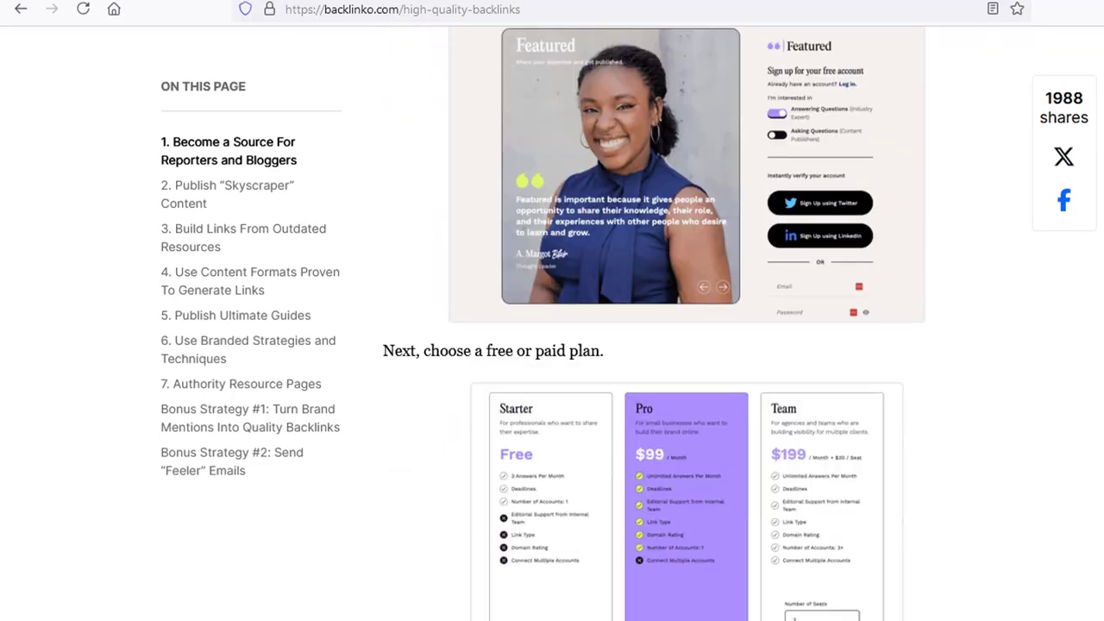
pyautogui.scroll(-20, 552, 345)
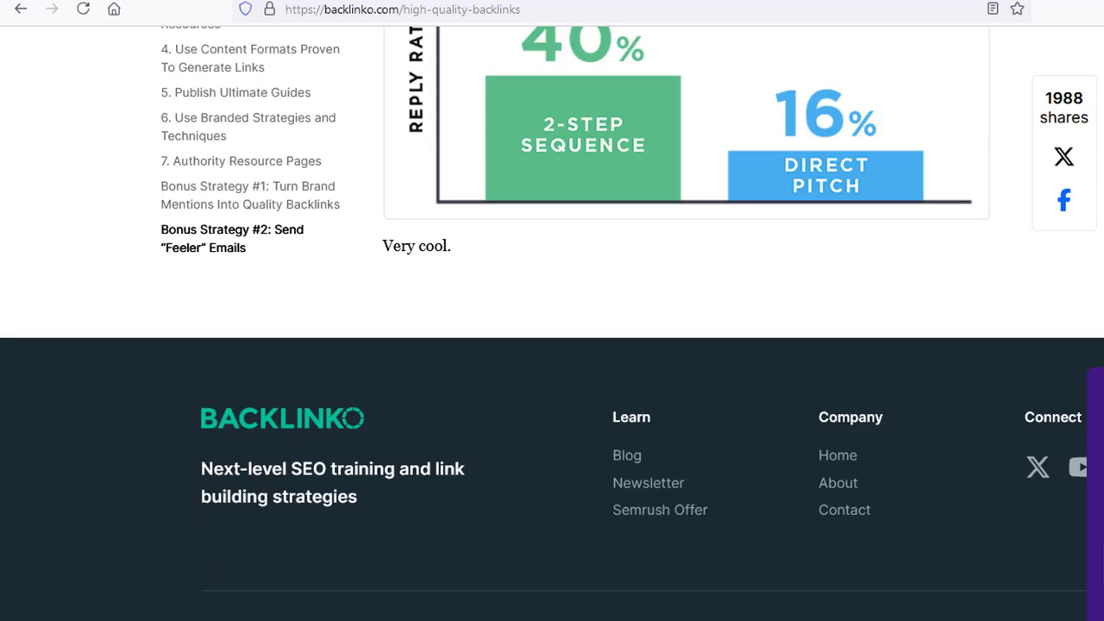
pyautogui.scroll(8, 553, 345)
pyautogui.keyDown('shift'); pyautogui.click(687, 415); pyautogui.keyUp('shift')
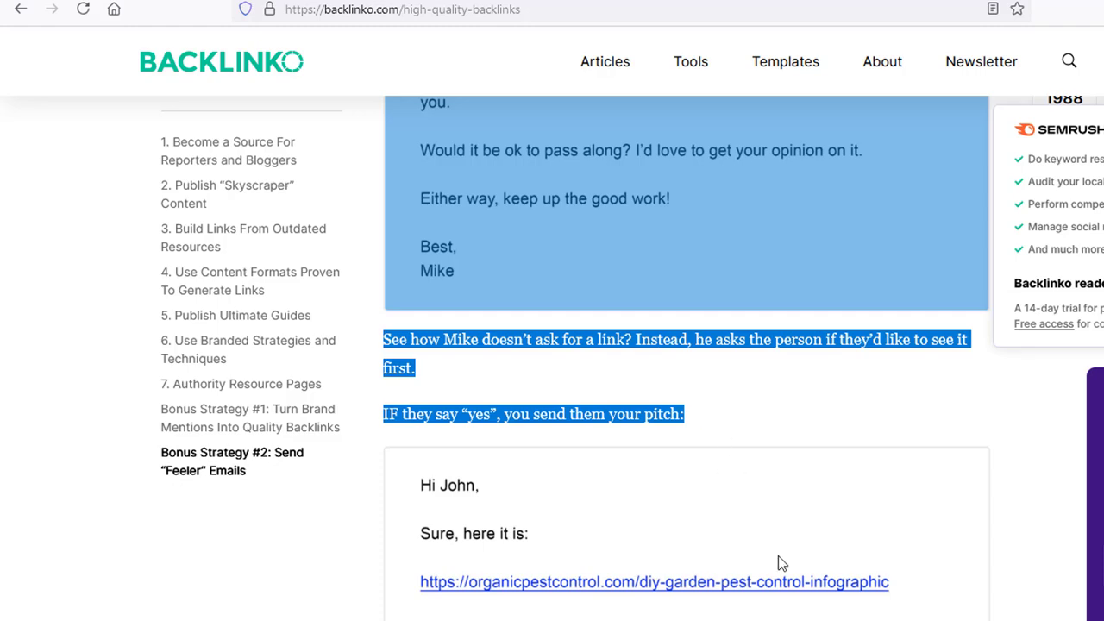
pyautogui.moveTo(742, 620)
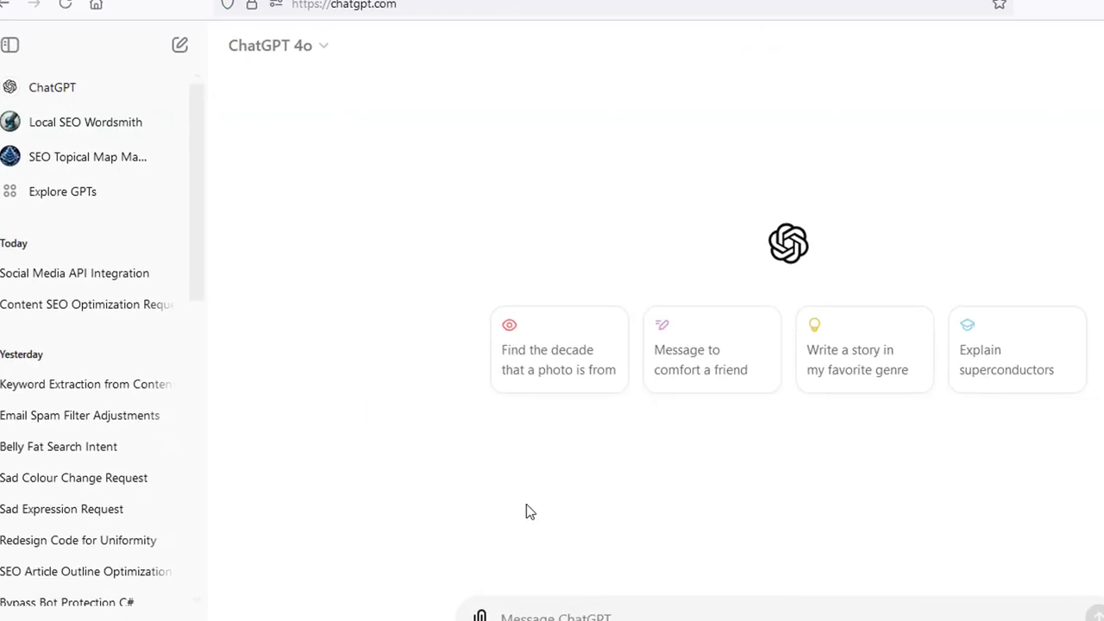
# Send ChatGPT a request to extract as many long-tail keywords as possible, with 'content:' and the pasted article
pyautogui.write('p')
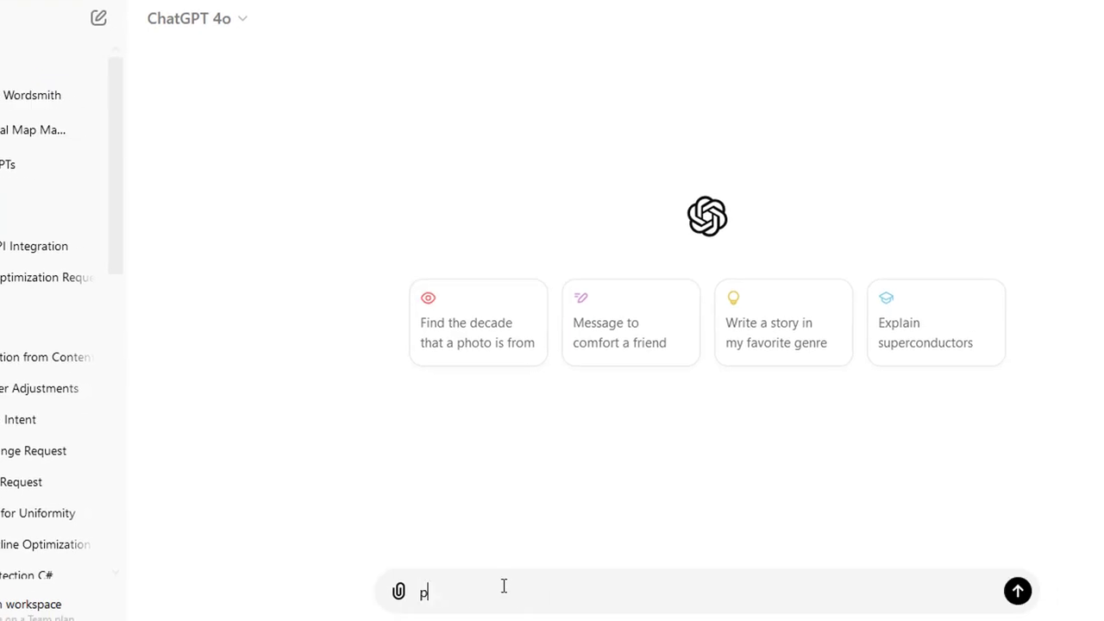
pyautogui.write('lease extract as many long tai')
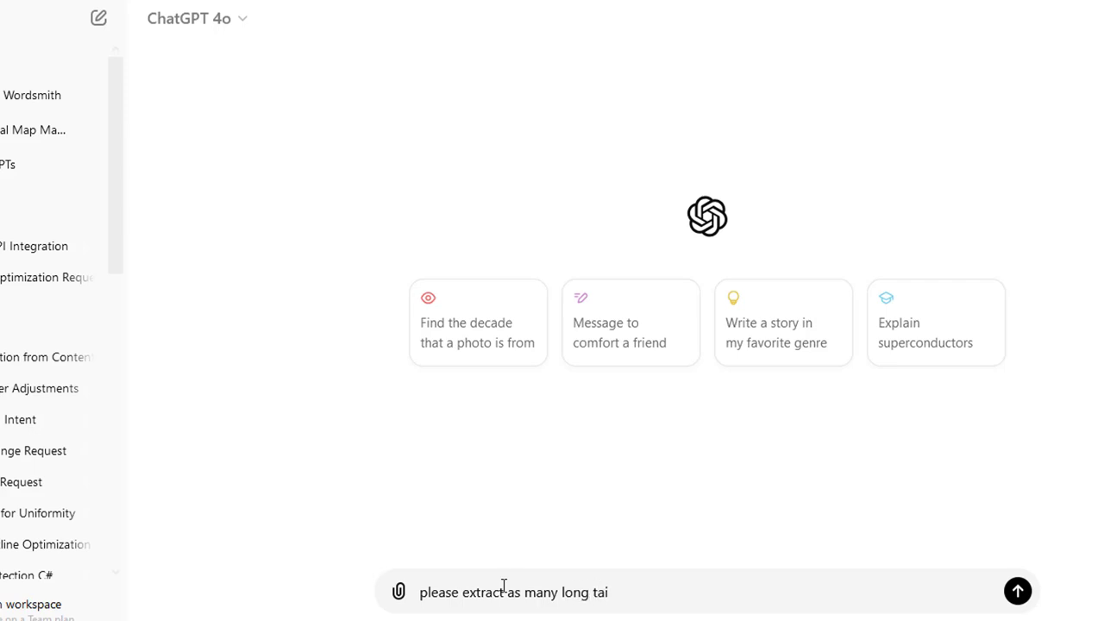
pyautogui.write('l keywoprds from th')
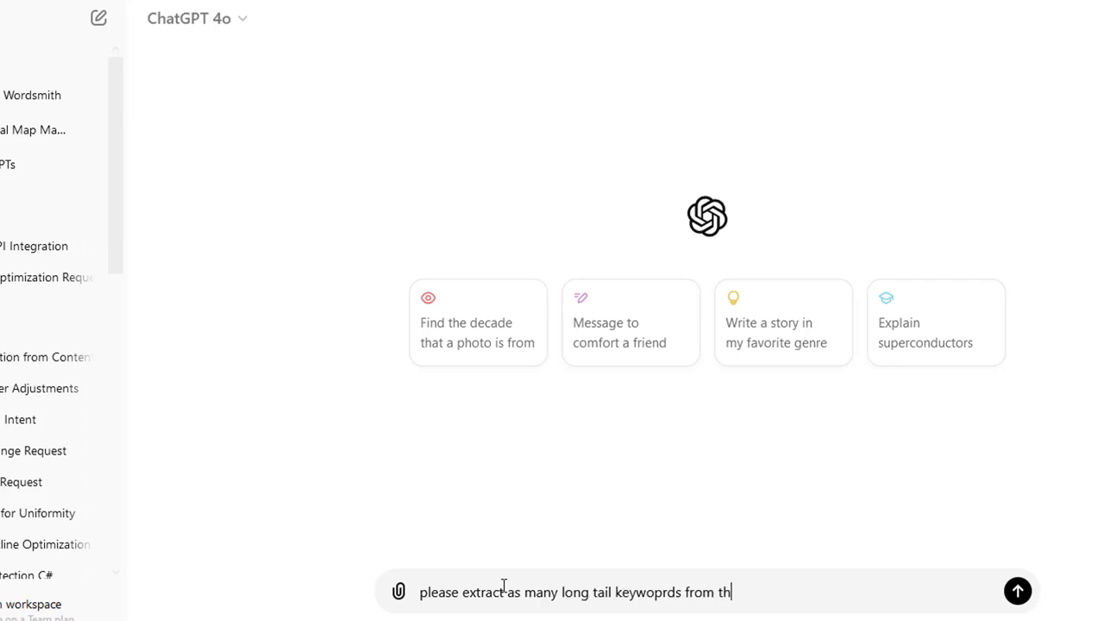
pyautogui.write('e content as pos')
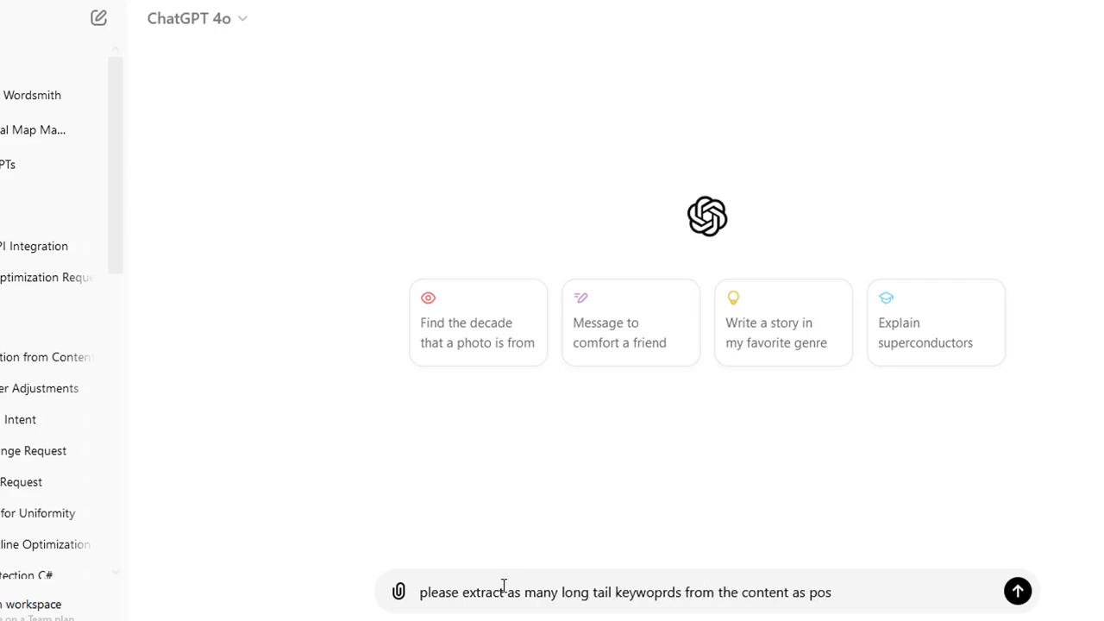
pyautogui.write('sible')
pyautogui.hotkey('shift', 'Return')
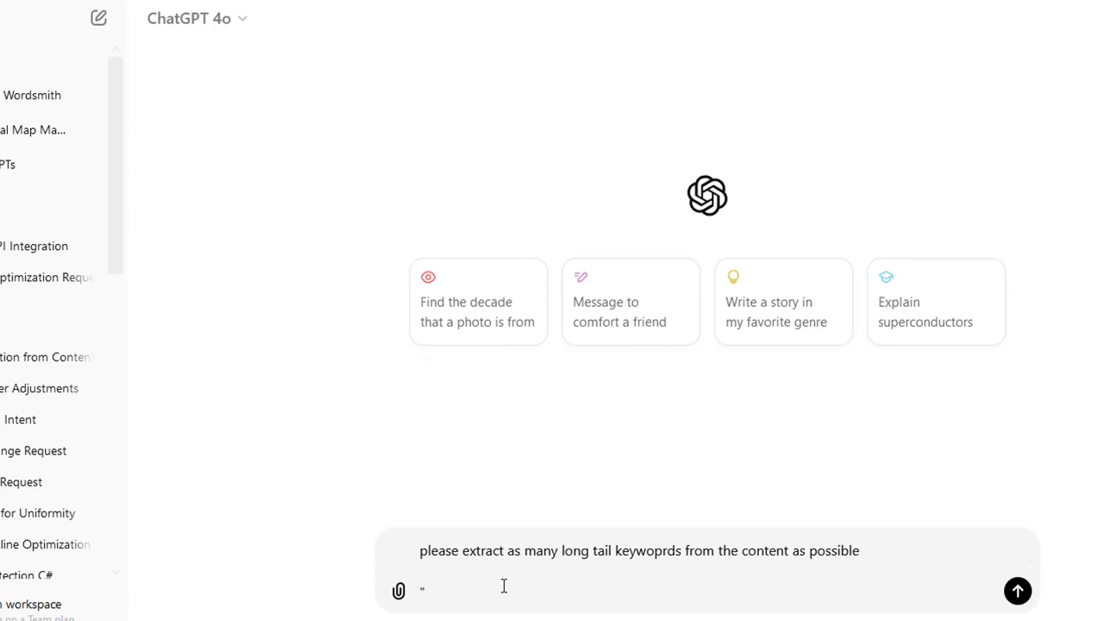
pyautogui.write('"conten')
pyautogui.press('BackSpace')
pyautogui.press('BackSpace')
pyautogui.press('BackSpace')
pyautogui.press('BackSpace')
pyautogui.press('BackSpace')
pyautogui.press('BackSpace')
pyautogui.press('BackSpace')
pyautogui.write('content:')
pyautogui.hotkey('shift', 'Return')
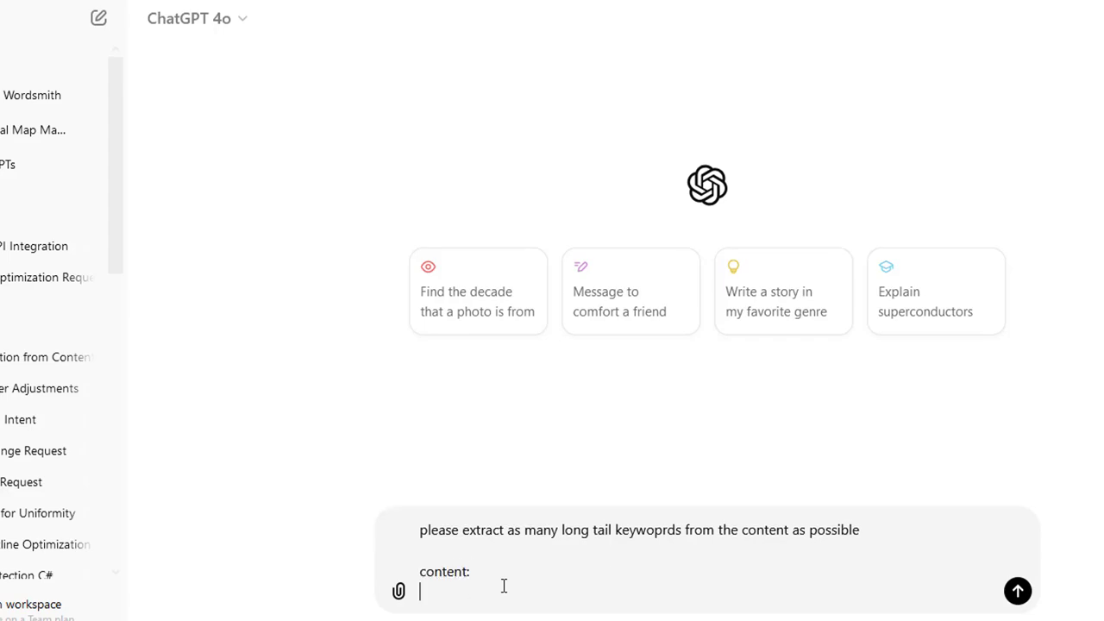
pyautogui.hotkey('ctrl', 'v')
pyautogui.press('Return')
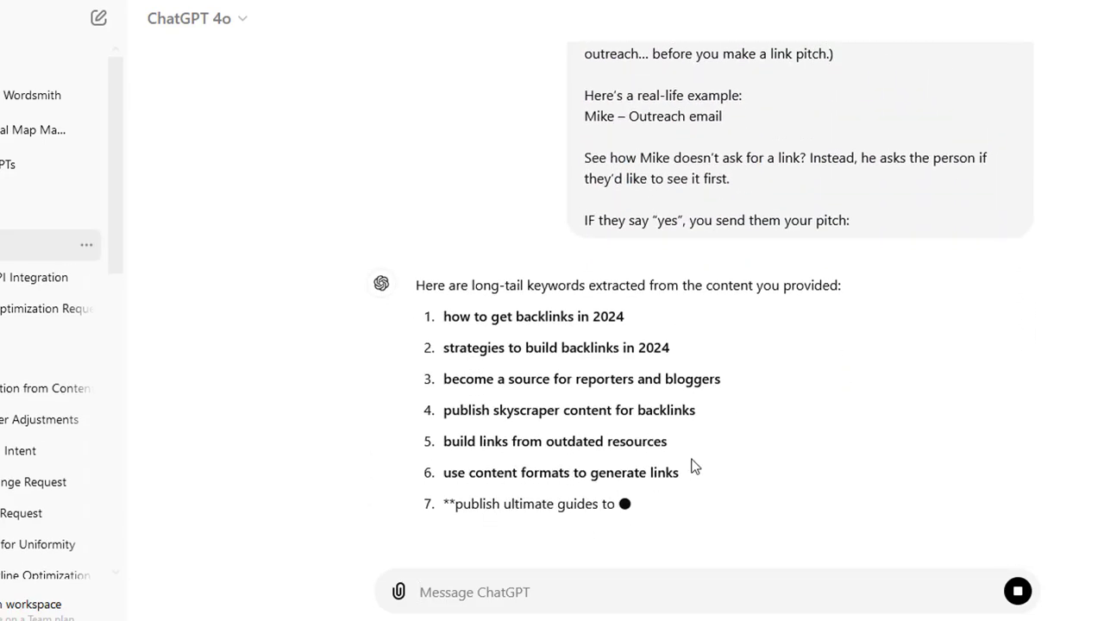
# Review the extraction prompt and the final keywords, items 40 to 44
pyautogui.scroll(15, 697, 464)
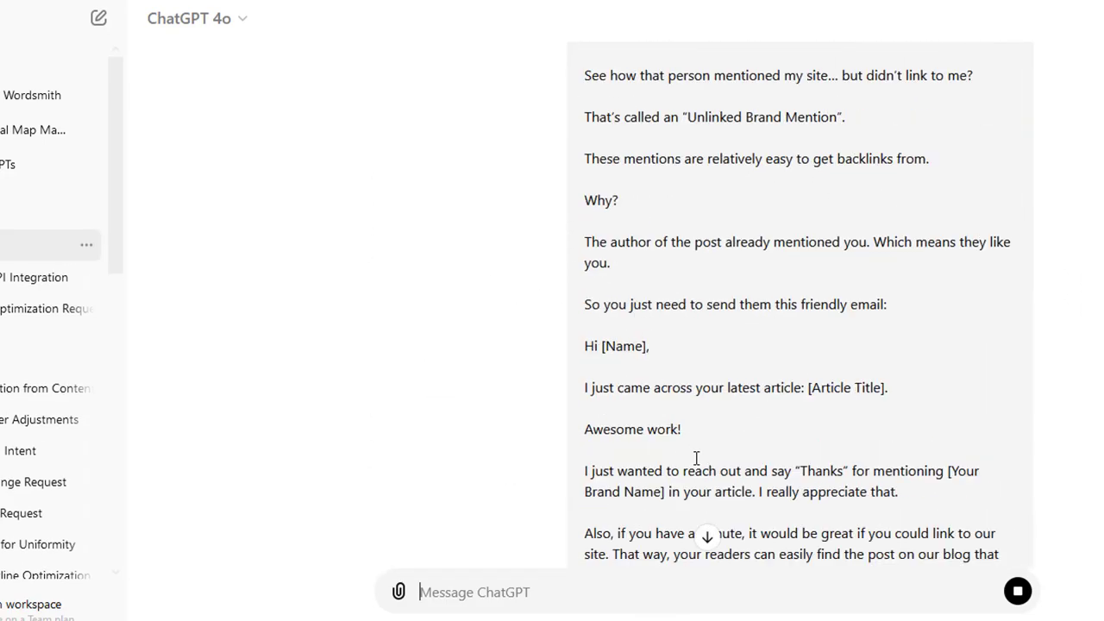
pyautogui.scroll(20, 703, 415)
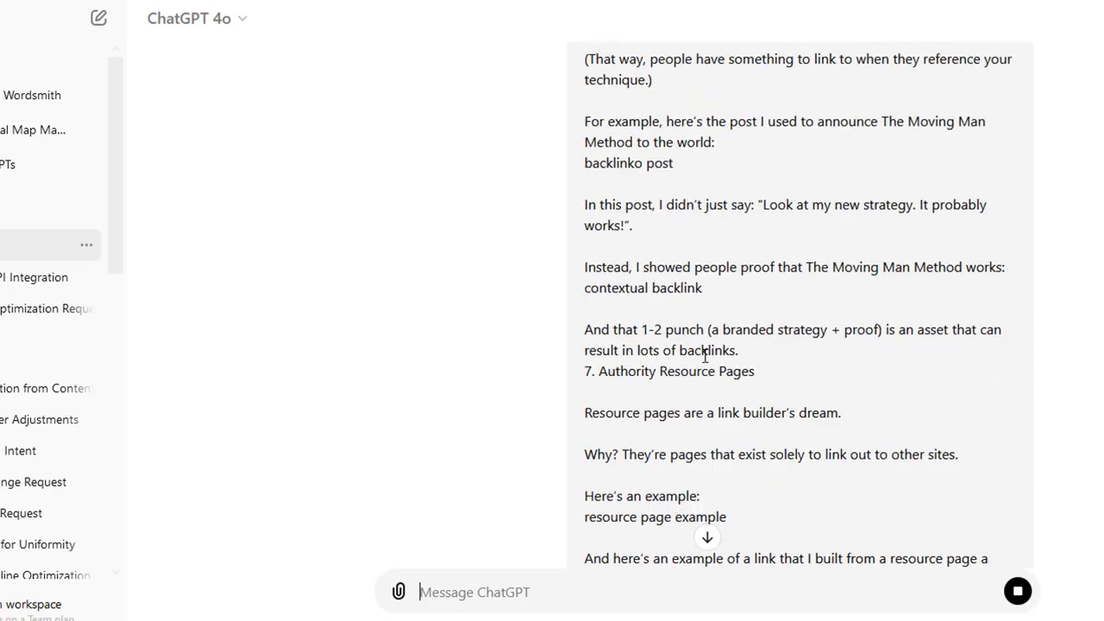
pyautogui.scroll(15, 703, 362)
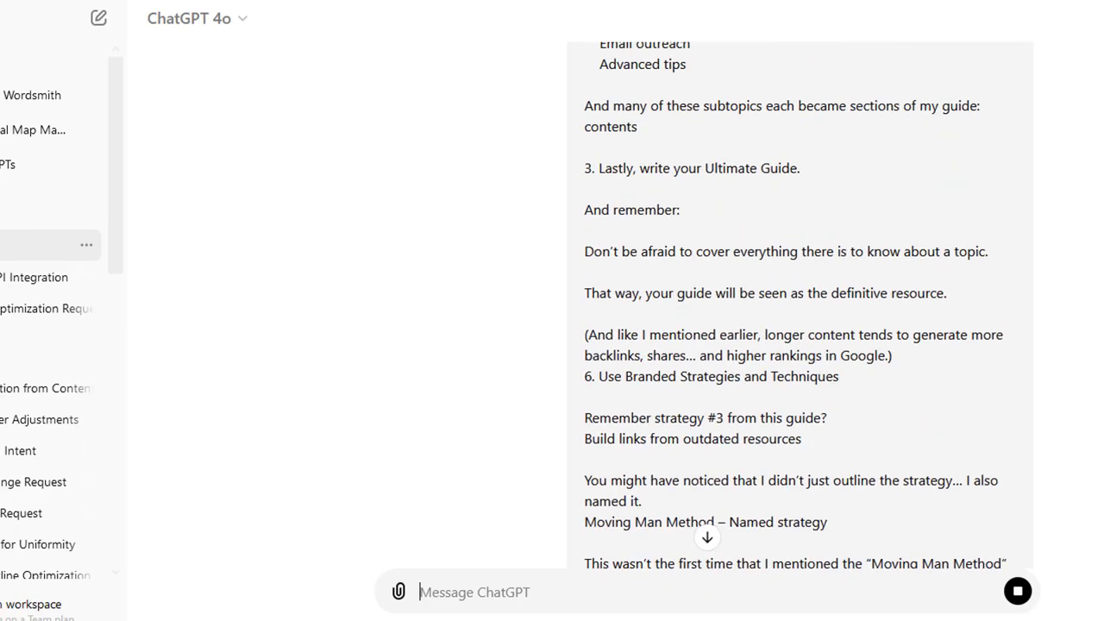
pyautogui.scroll(6, 800, 311)
pyautogui.scroll(20, 801, 310)
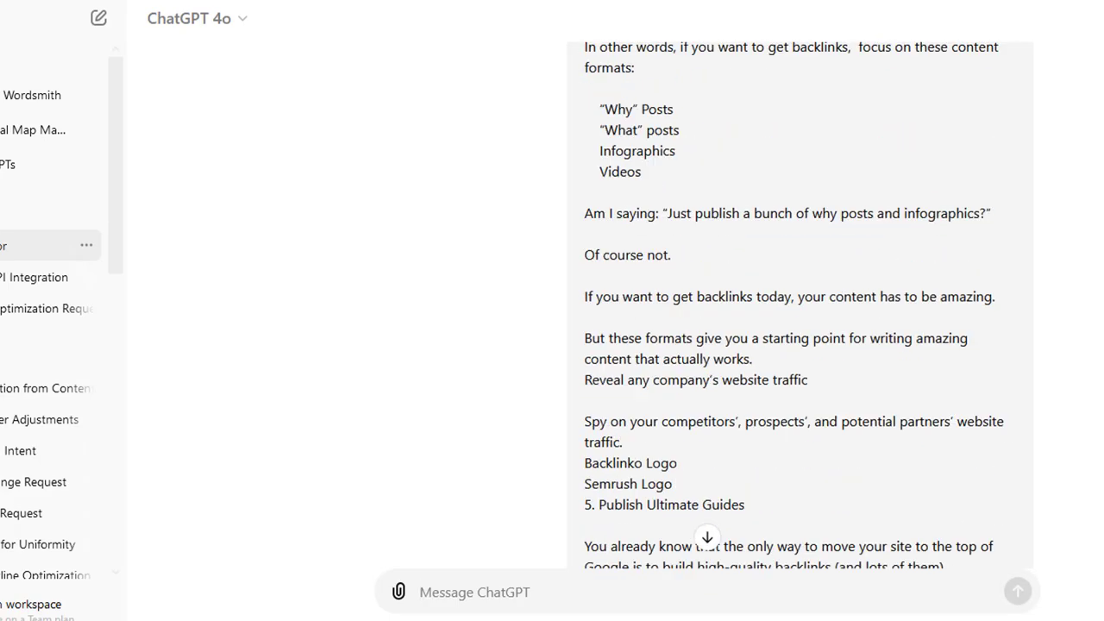
pyautogui.scroll(20, 800, 310)
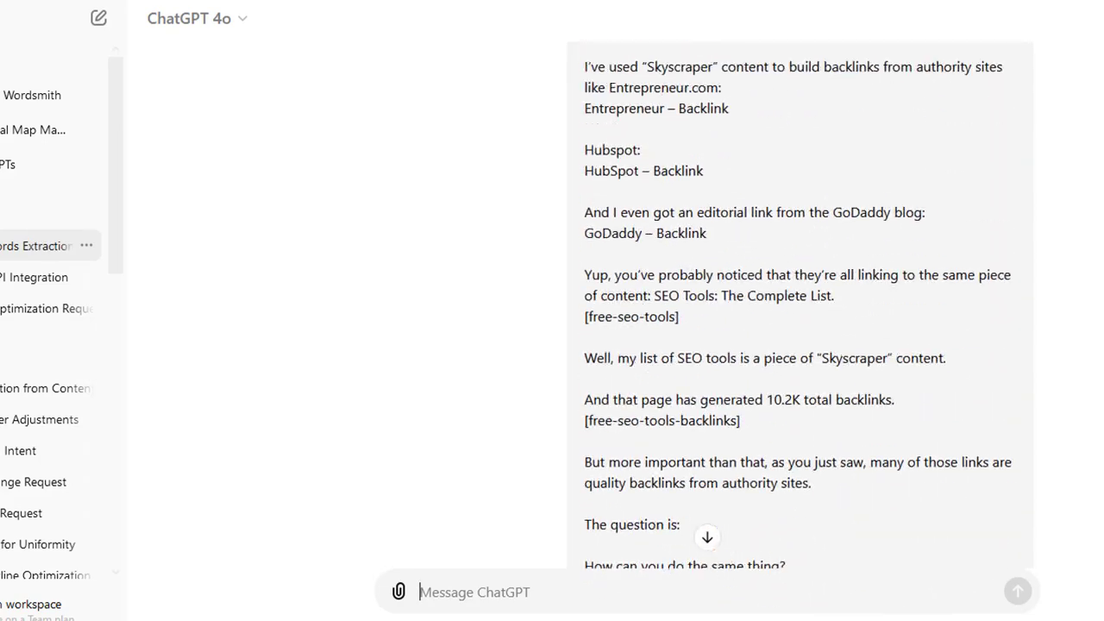
pyautogui.scroll(5, 678, 102)
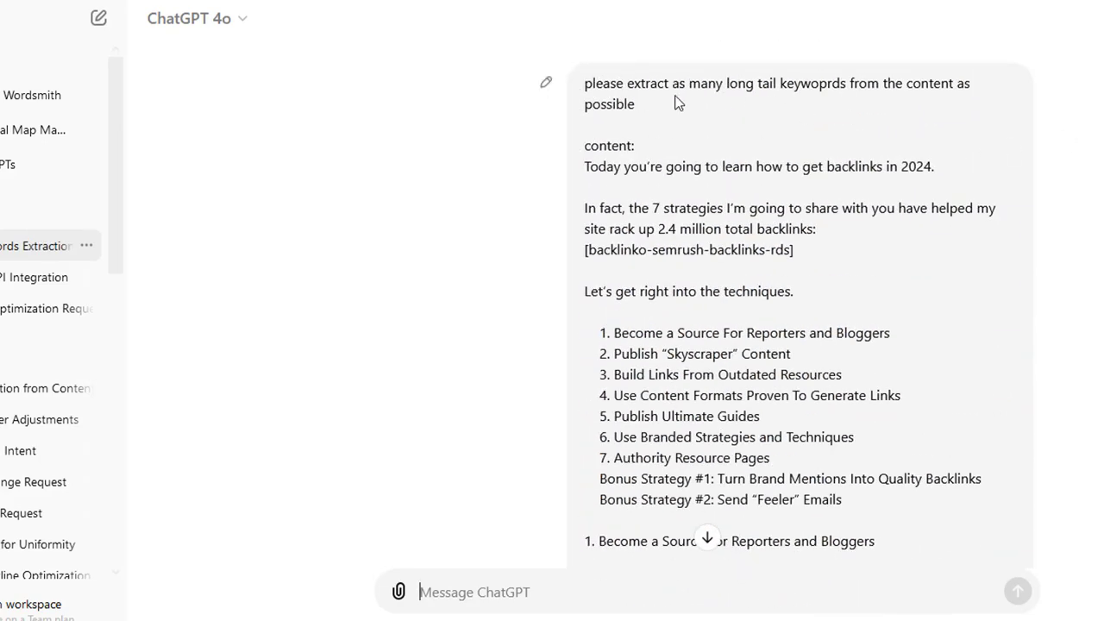
pyautogui.moveTo(610, 84); pyautogui.dragTo(626, 128)
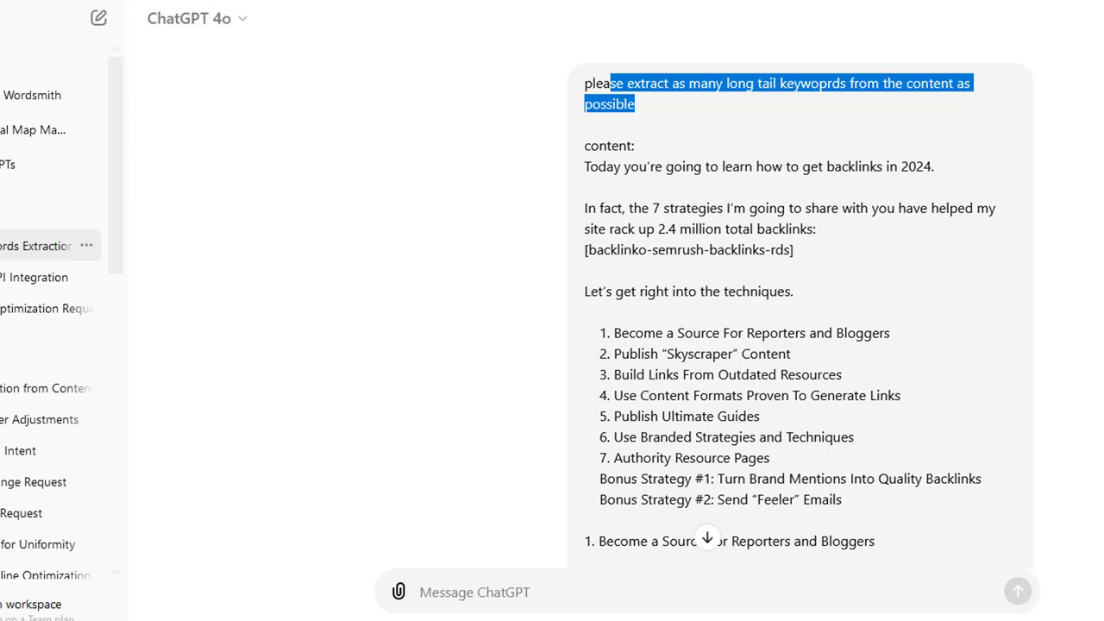
pyautogui.scroll(-20, 707, 311)
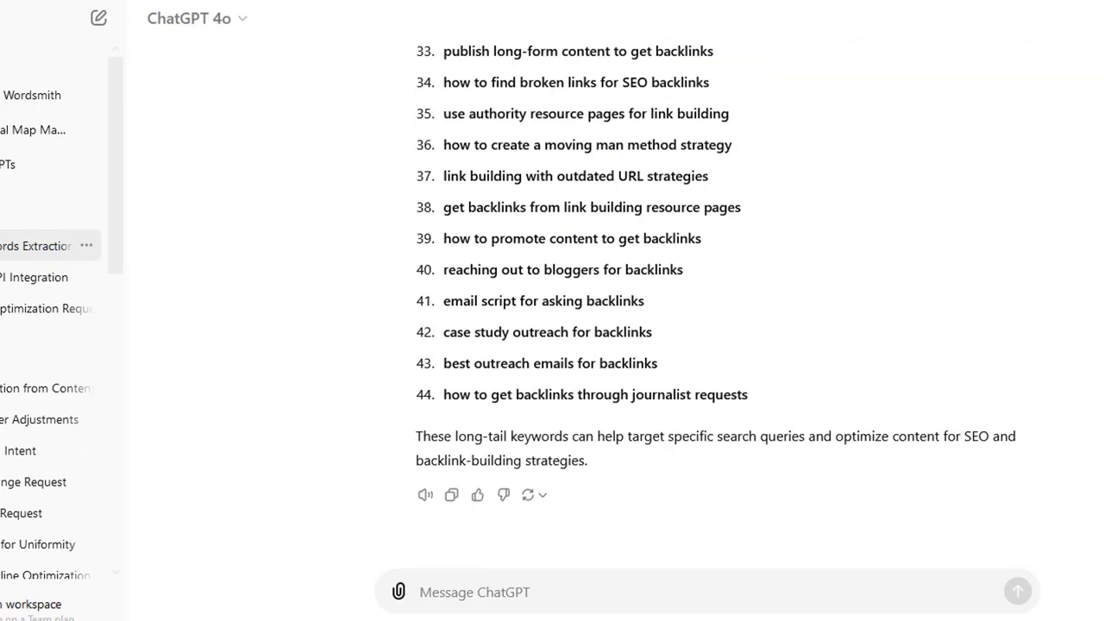
pyautogui.moveTo(587, 395); pyautogui.dragTo(419, 338)
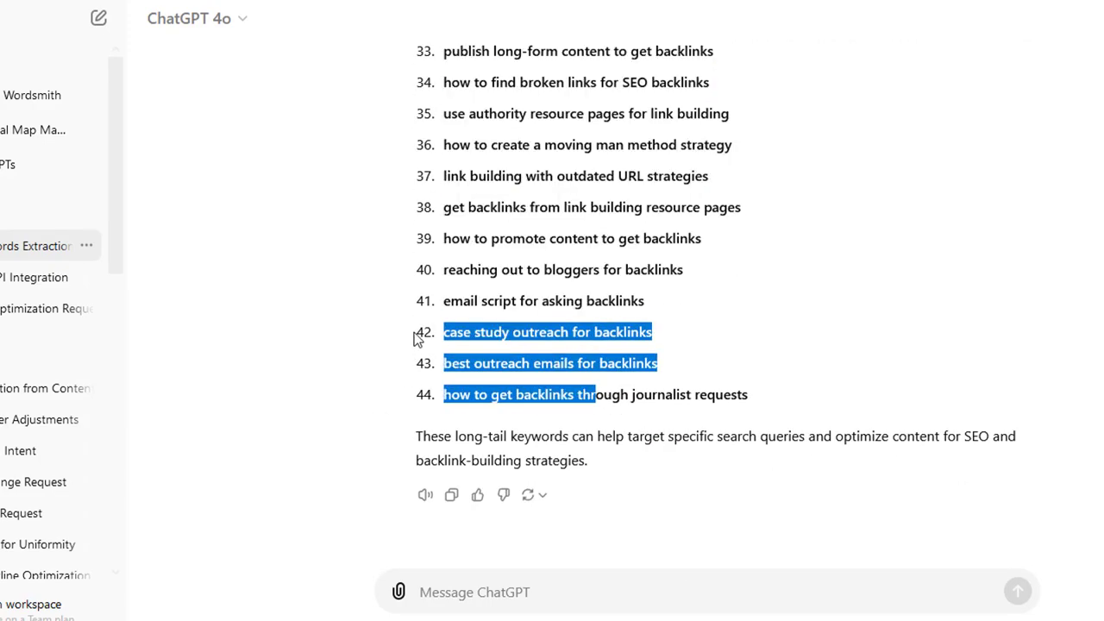
pyautogui.moveTo(815, 423); pyautogui.dragTo(534, 238)
pyautogui.click(556, 330)
# Review the earlier keywords, items 6 to 15
pyautogui.scroll(15, 582, 418)
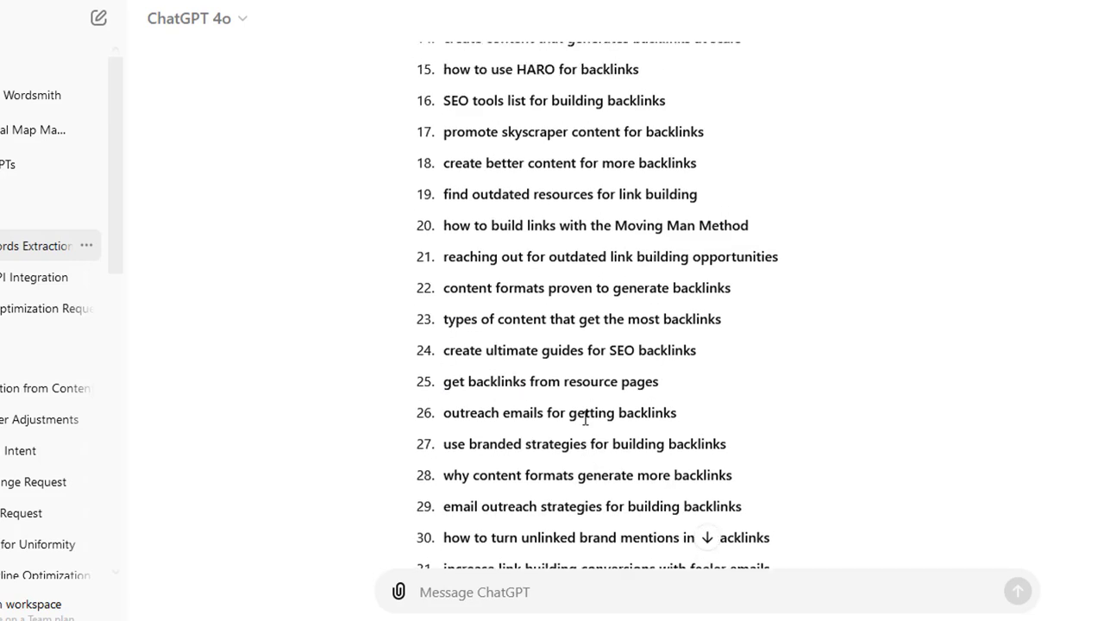
pyautogui.scroll(-5, 538, 423)
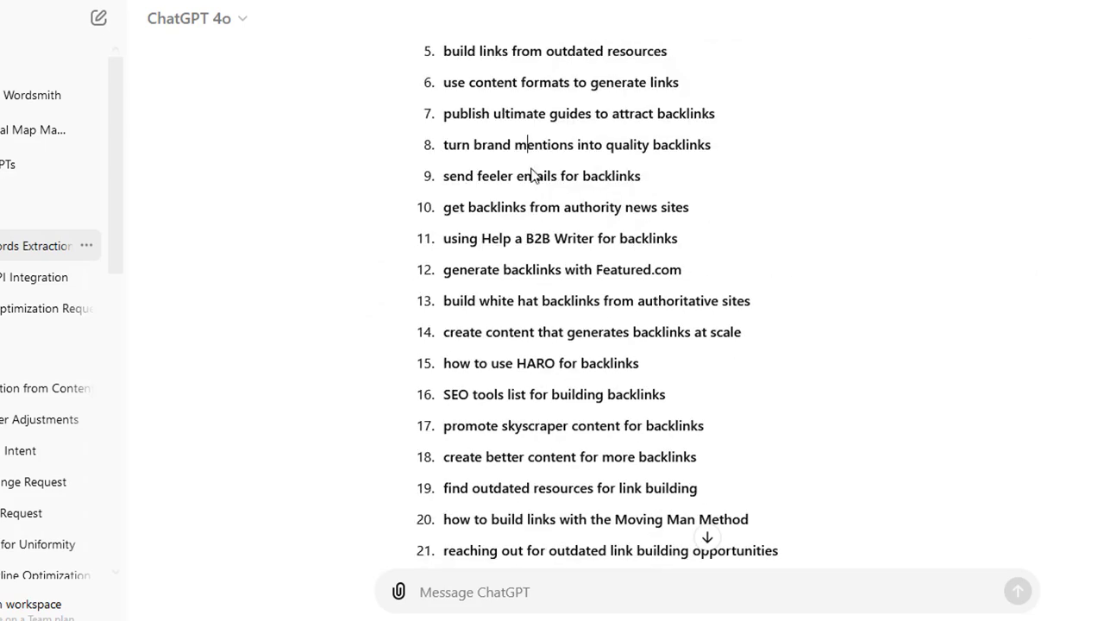
pyautogui.moveTo(528, 144); pyautogui.dragTo(579, 362)
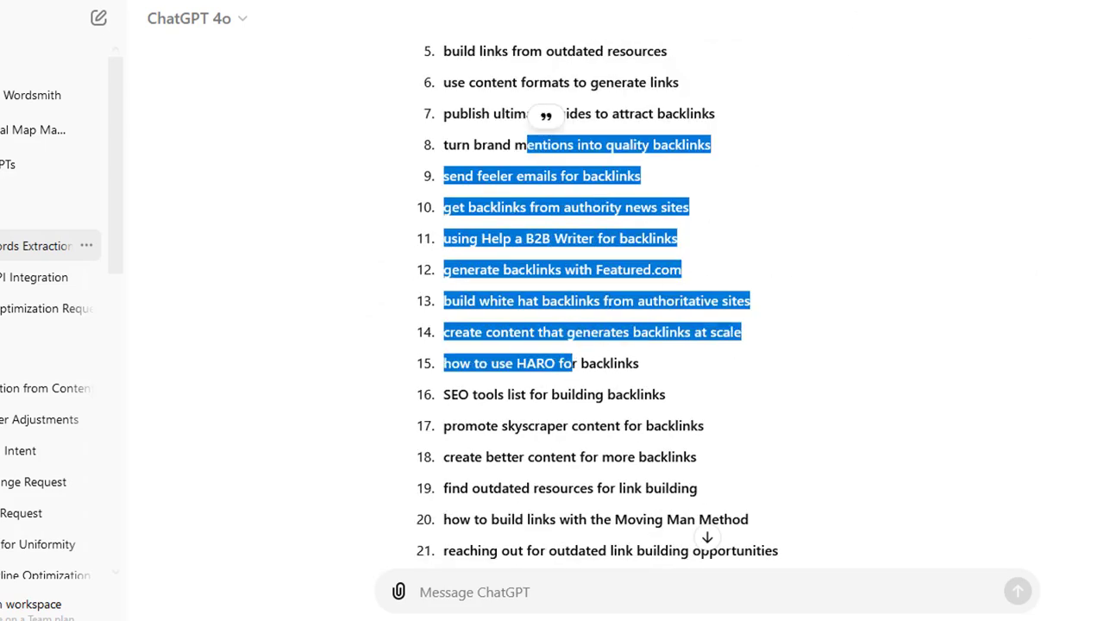
pyautogui.click(656, 289)
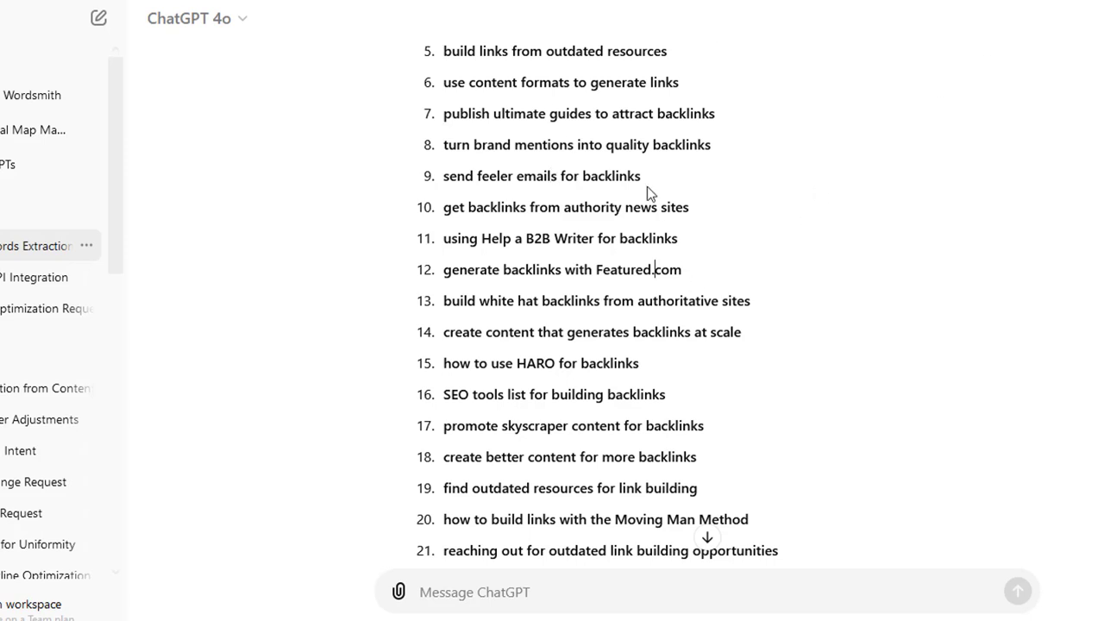
pyautogui.moveTo(513, 83); pyautogui.dragTo(504, 269)
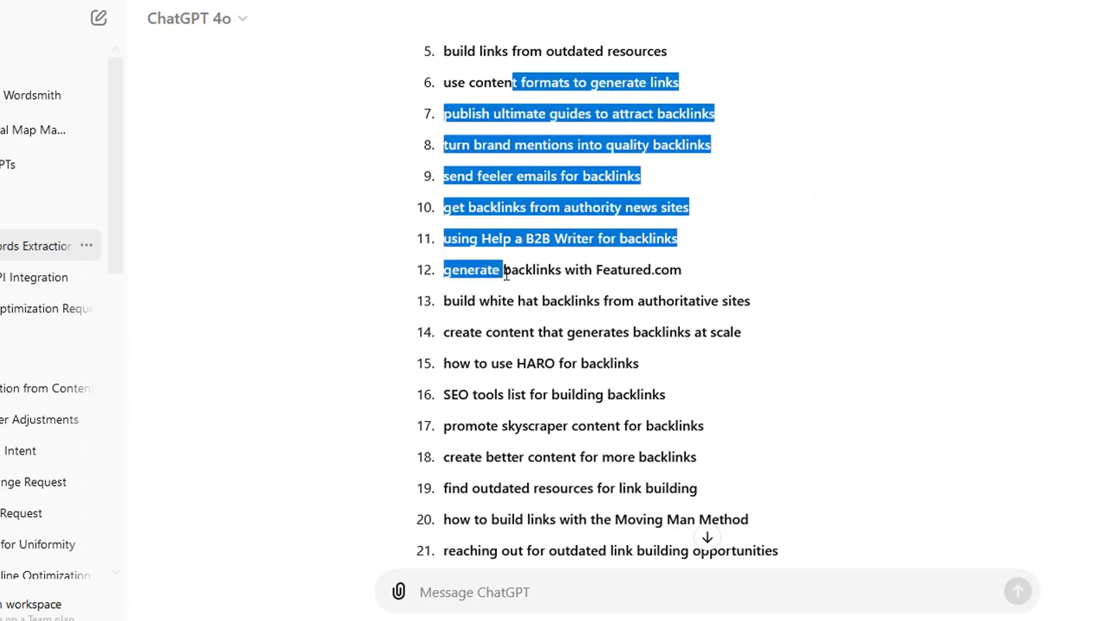
pyautogui.click(638, 194)
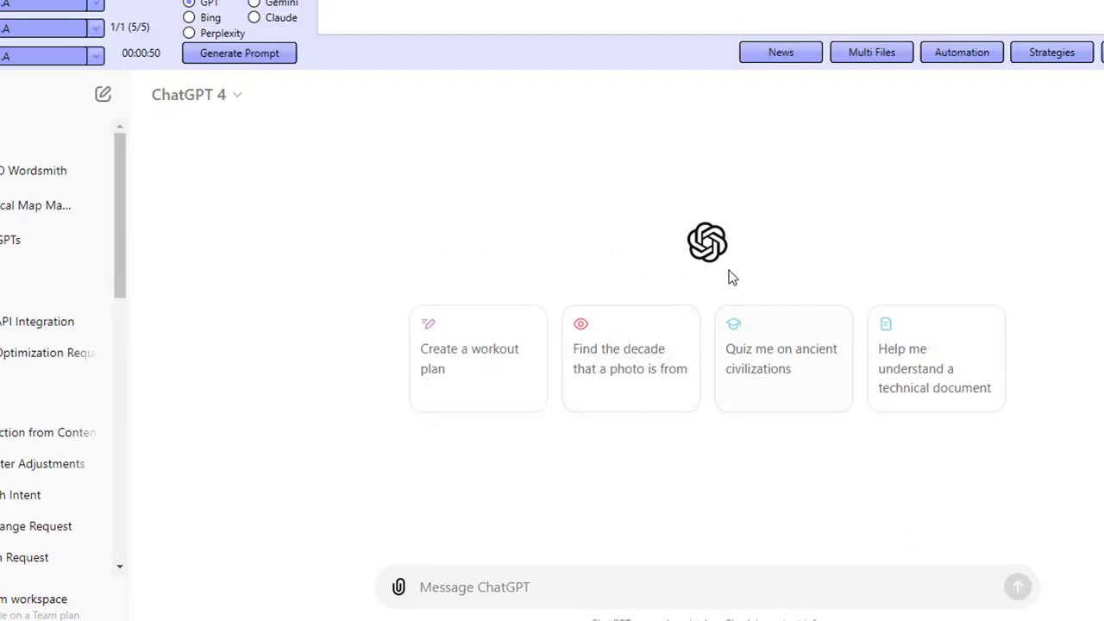
# Choose the Competitor Keywords strategy in the automation settings
pyautogui.click(981, 58)
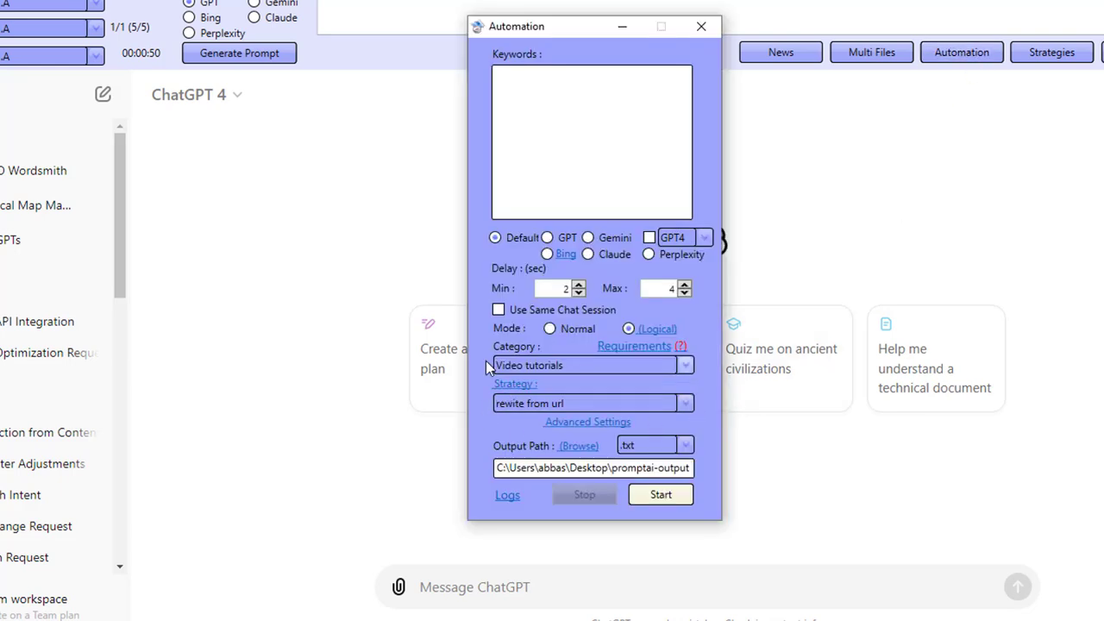
pyautogui.click(527, 402)
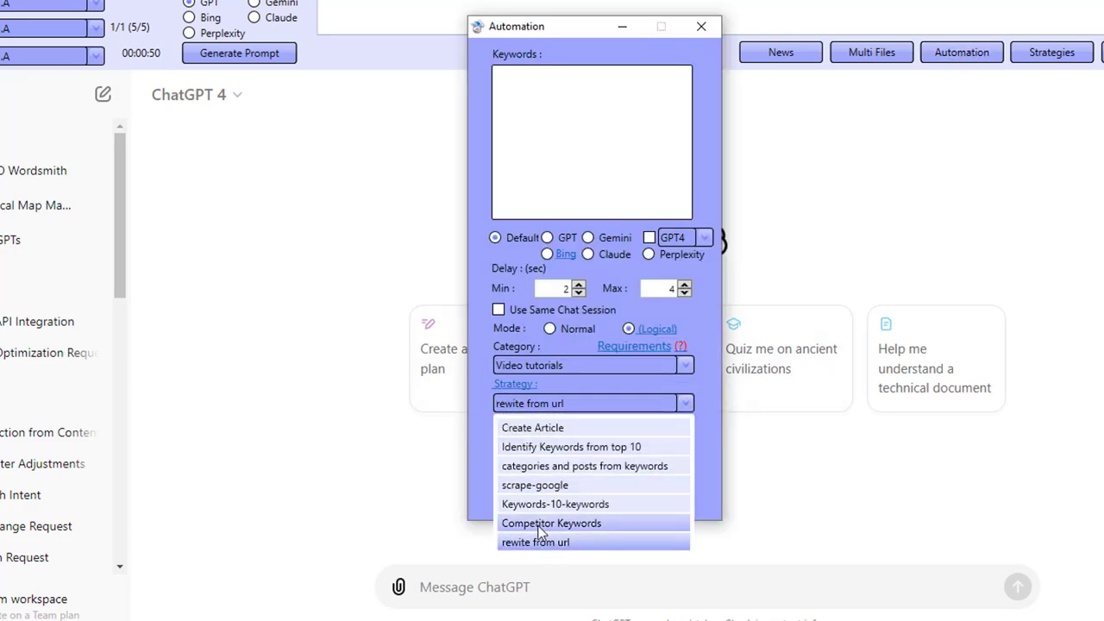
pyautogui.click(522, 524)
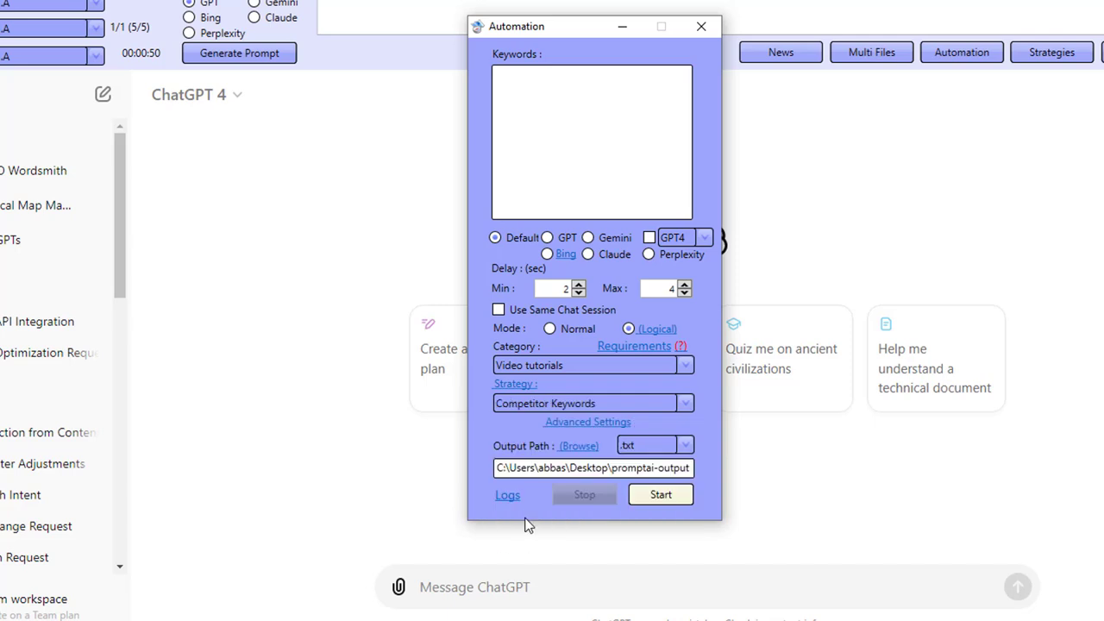
# Open the strategy's step list and browse steps 1, 2, 6, 10 and the rest
pyautogui.click(516, 384)
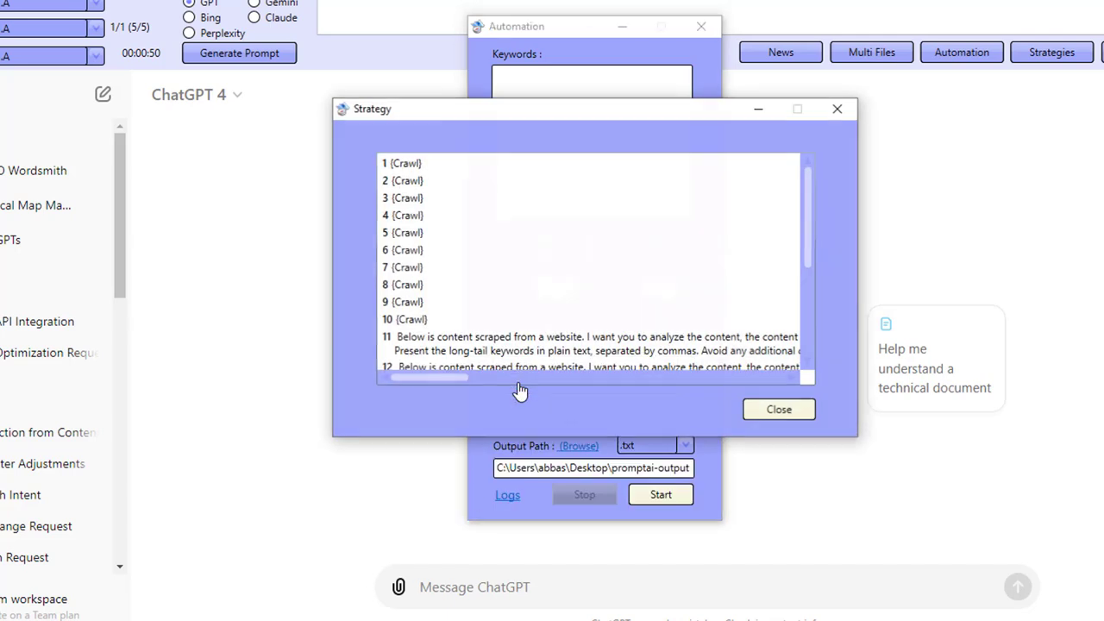
pyautogui.click(420, 165)
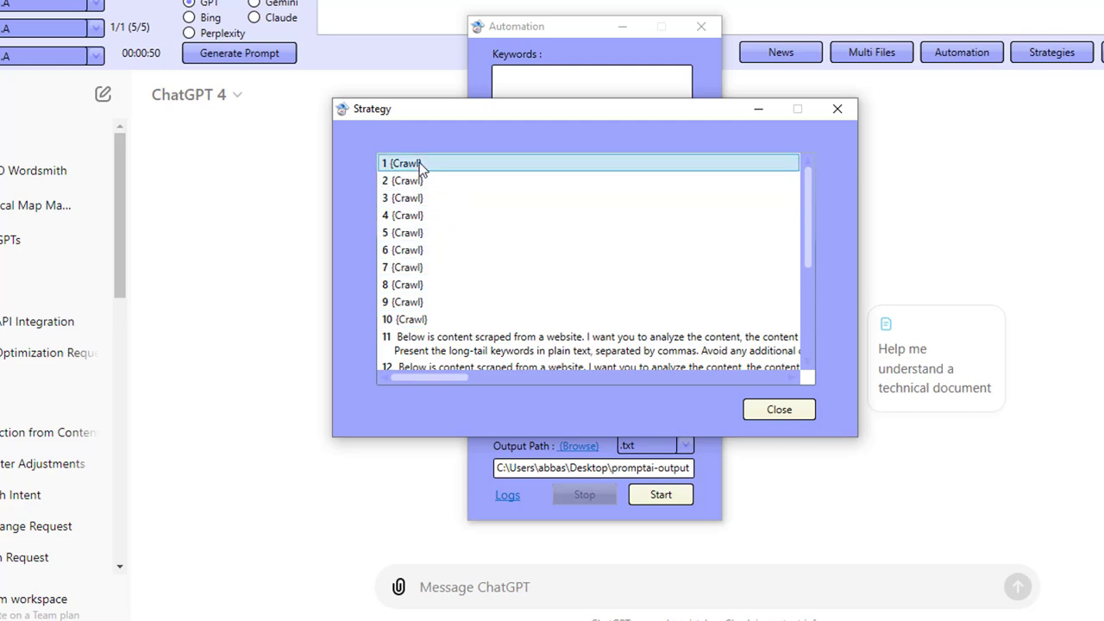
pyautogui.click(421, 179)
pyautogui.click(433, 251)
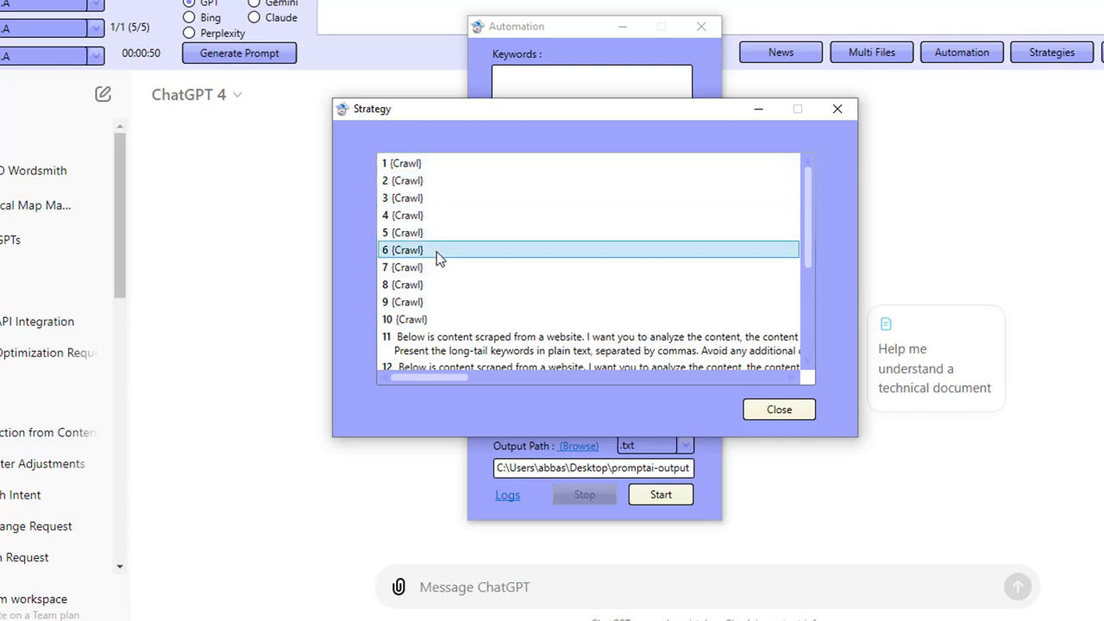
pyautogui.click(423, 317)
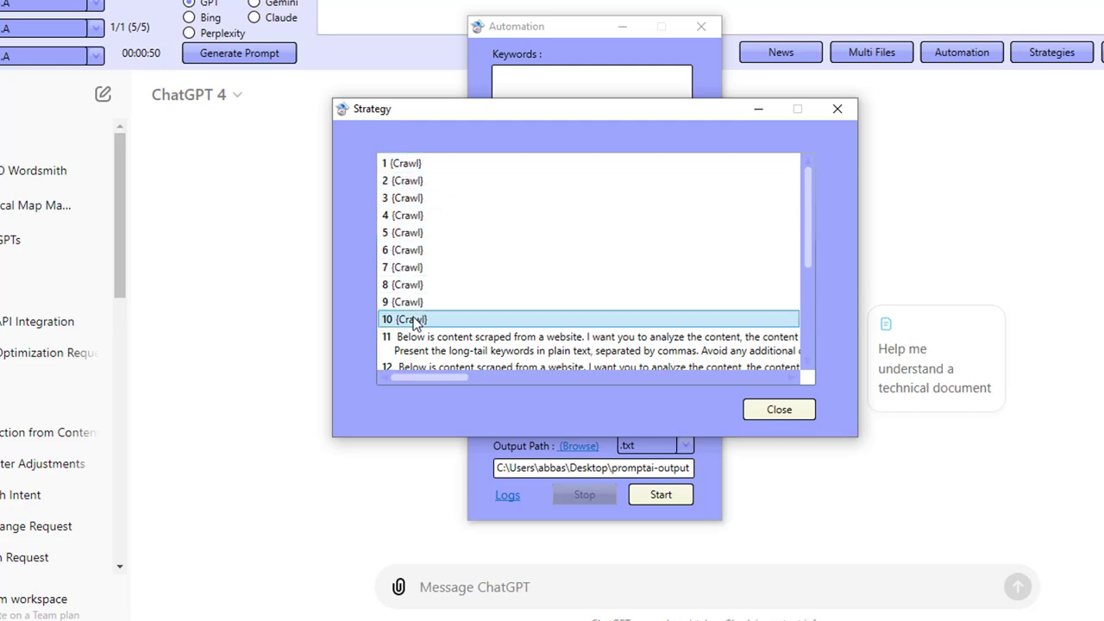
pyautogui.scroll(-2, 459, 268)
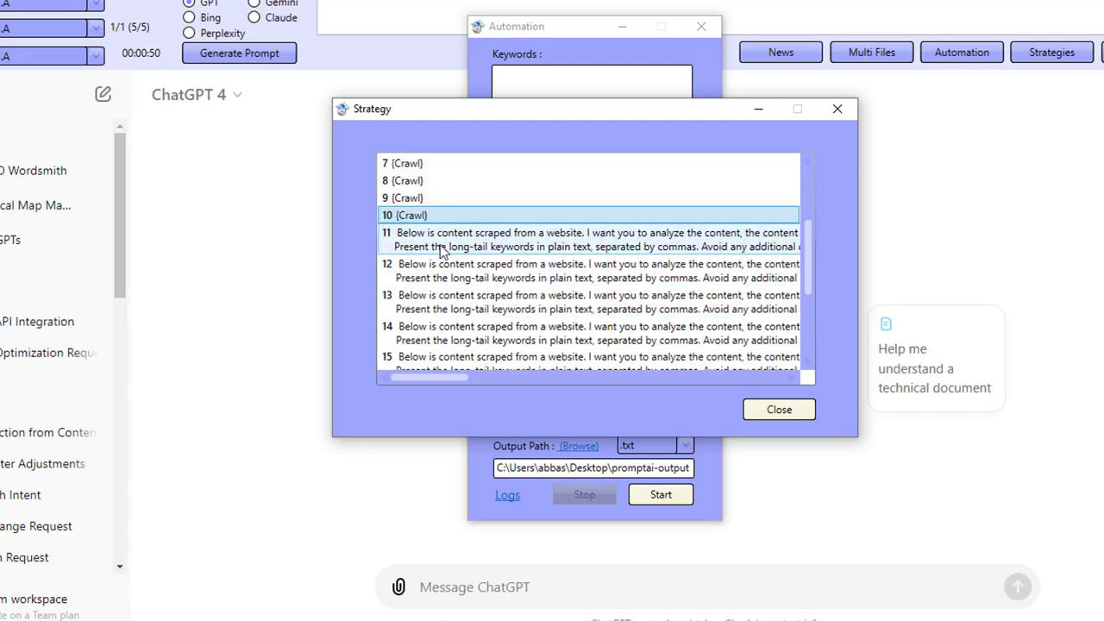
pyautogui.scroll(-3, 453, 285)
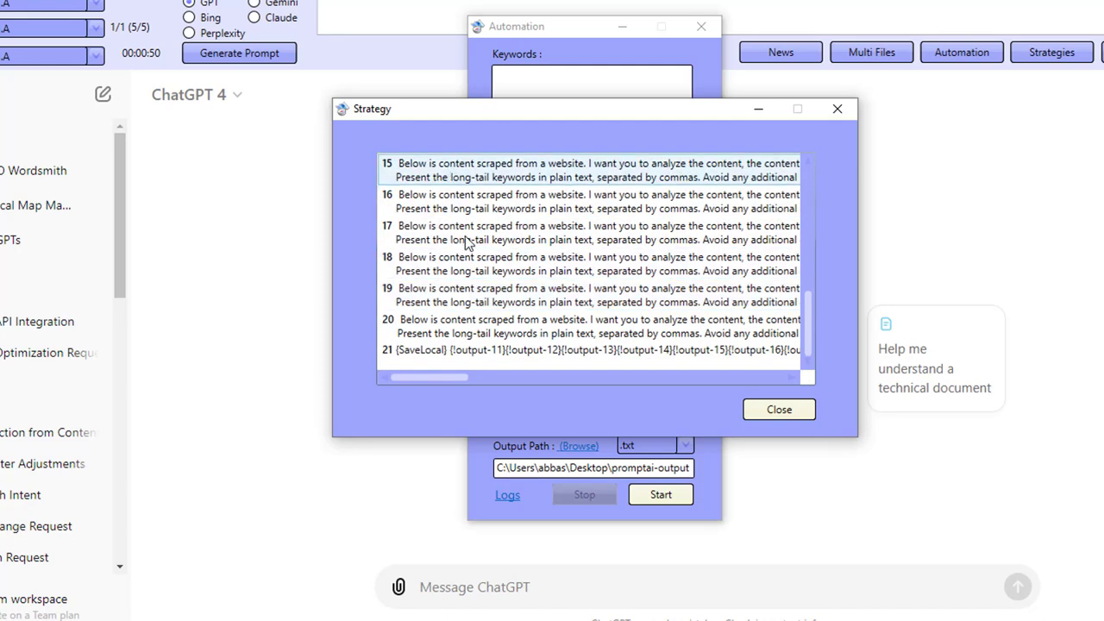
pyautogui.scroll(3, 475, 259)
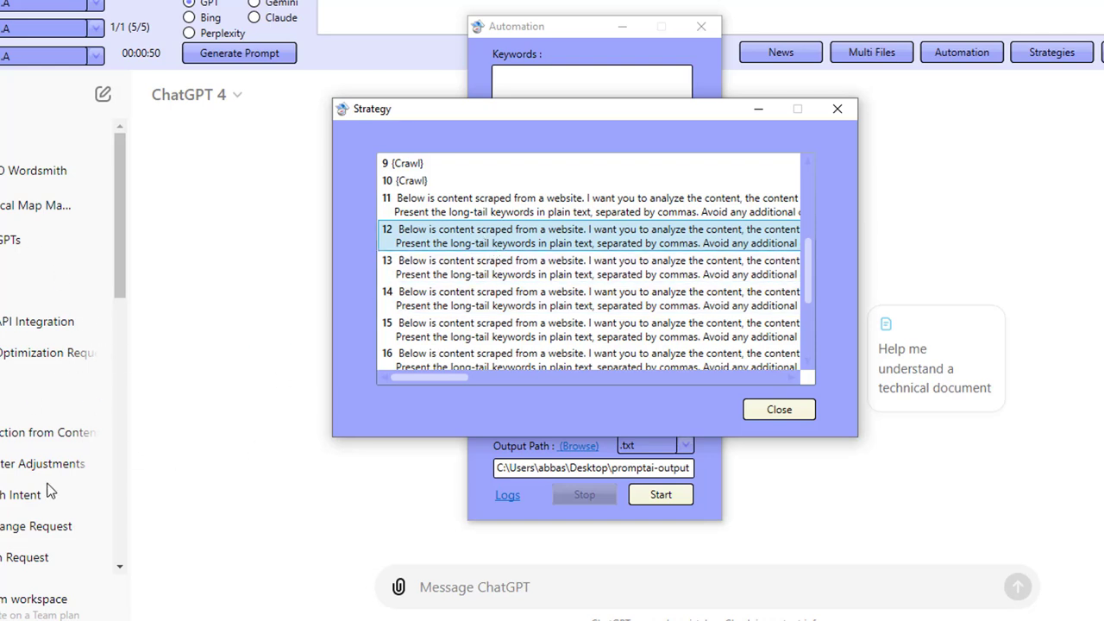
# Read step 11's full keyword-extraction prompt, then close the Prompt and Strategy windows
pyautogui.doubleClick(513, 202)
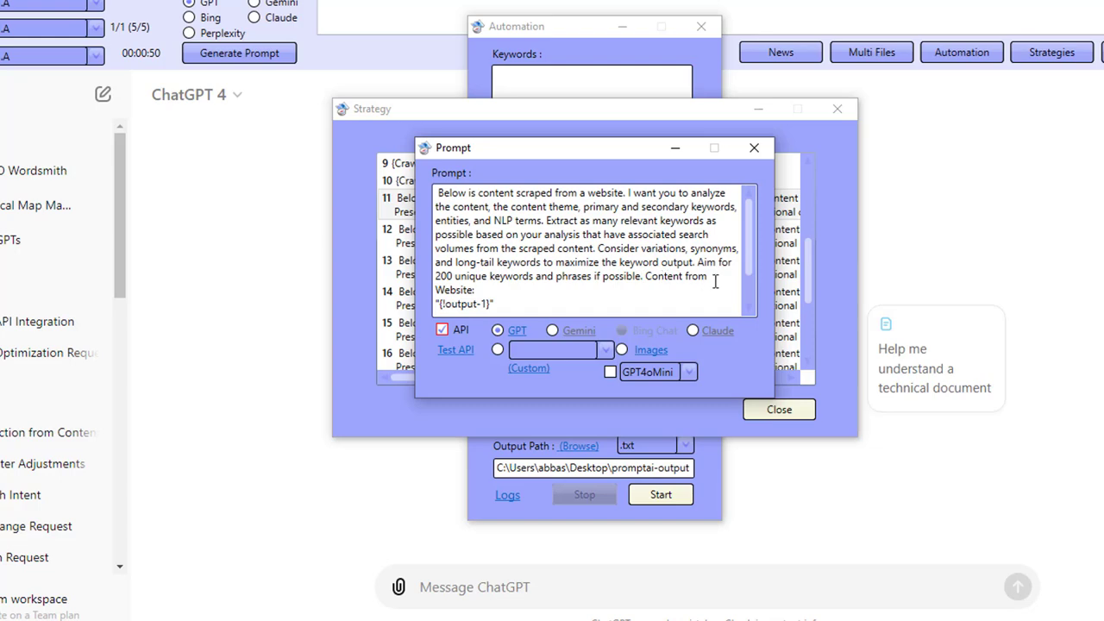
pyautogui.scroll(-1, 465, 288)
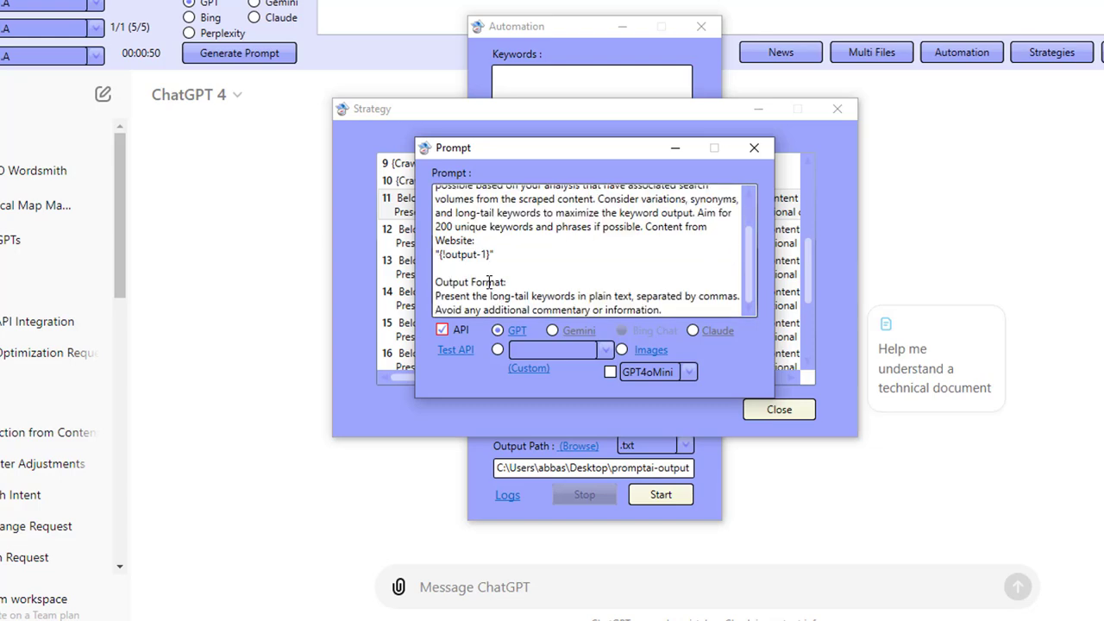
pyautogui.click(755, 149)
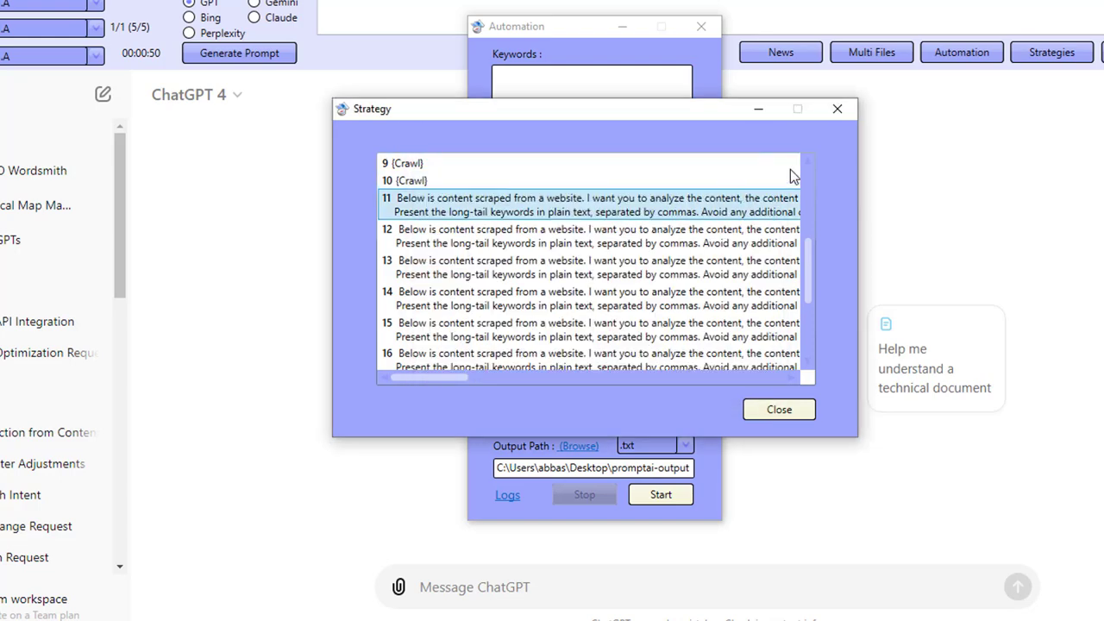
pyautogui.click(843, 114)
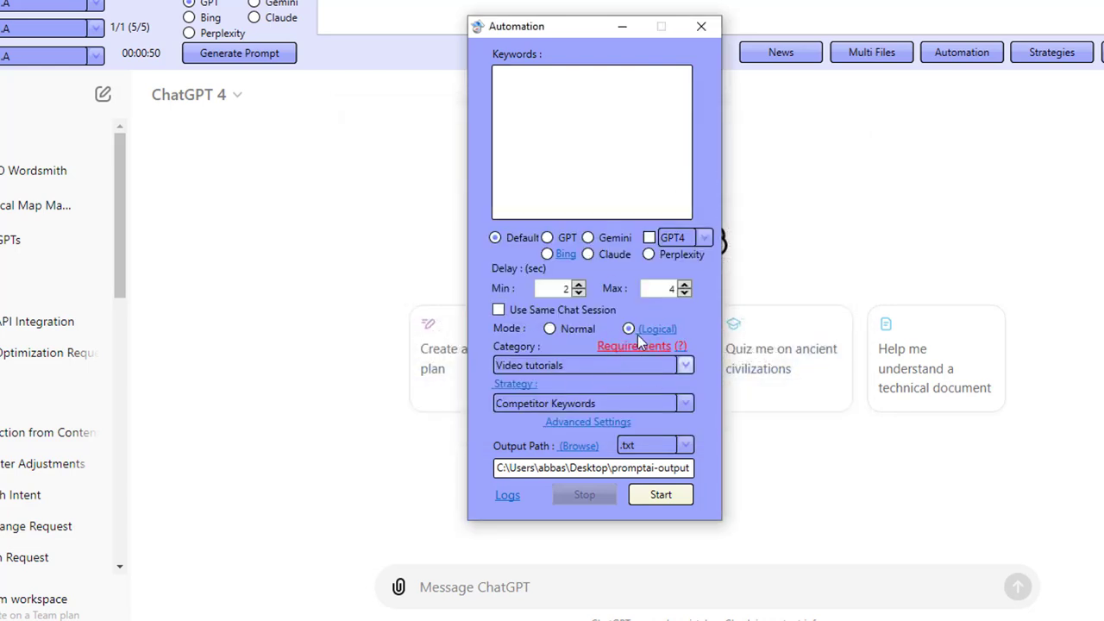
# Open the Logical Meta URL settings and clear the old Backlinko URL
pyautogui.click(658, 330)
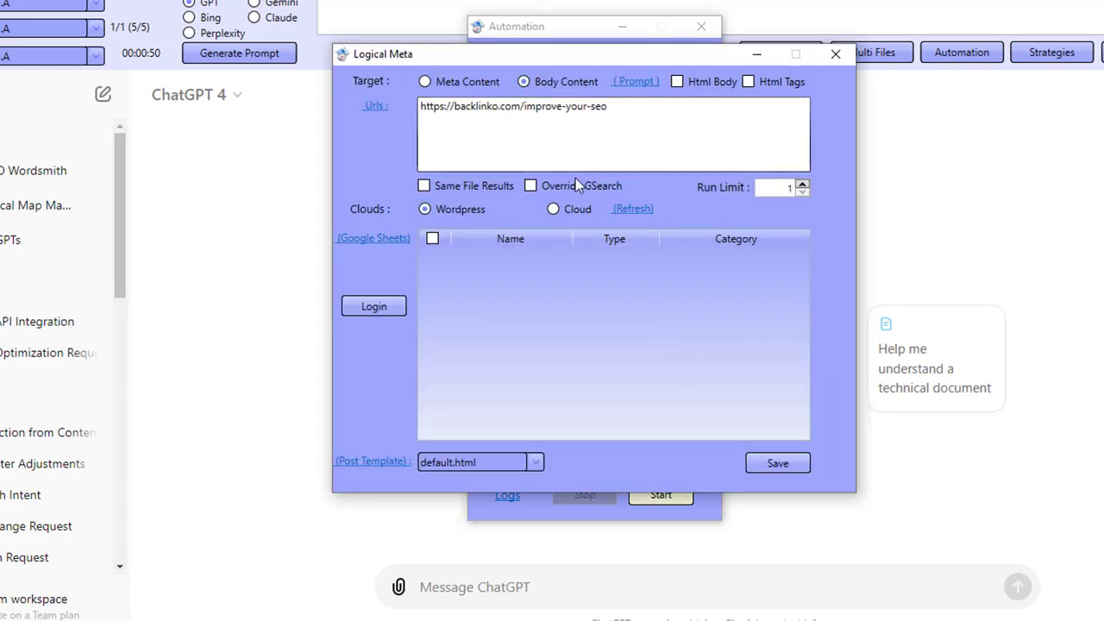
pyautogui.hotkey('ctrl', 'a')
pyautogui.press('BackSpace')
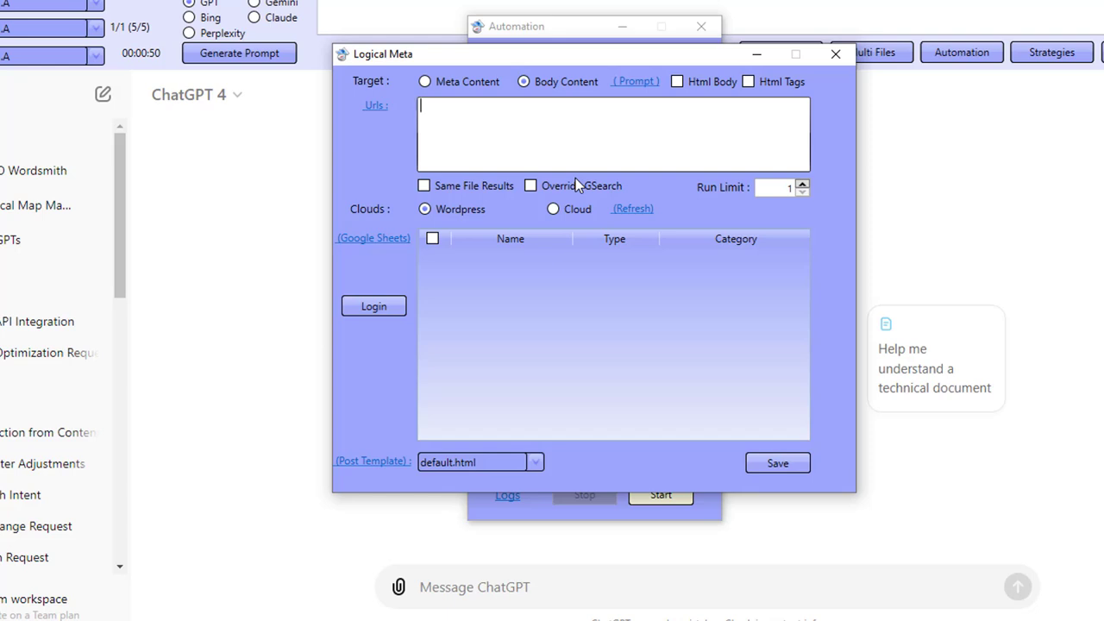
pyautogui.press('super+v')
pyautogui.press('Escape')
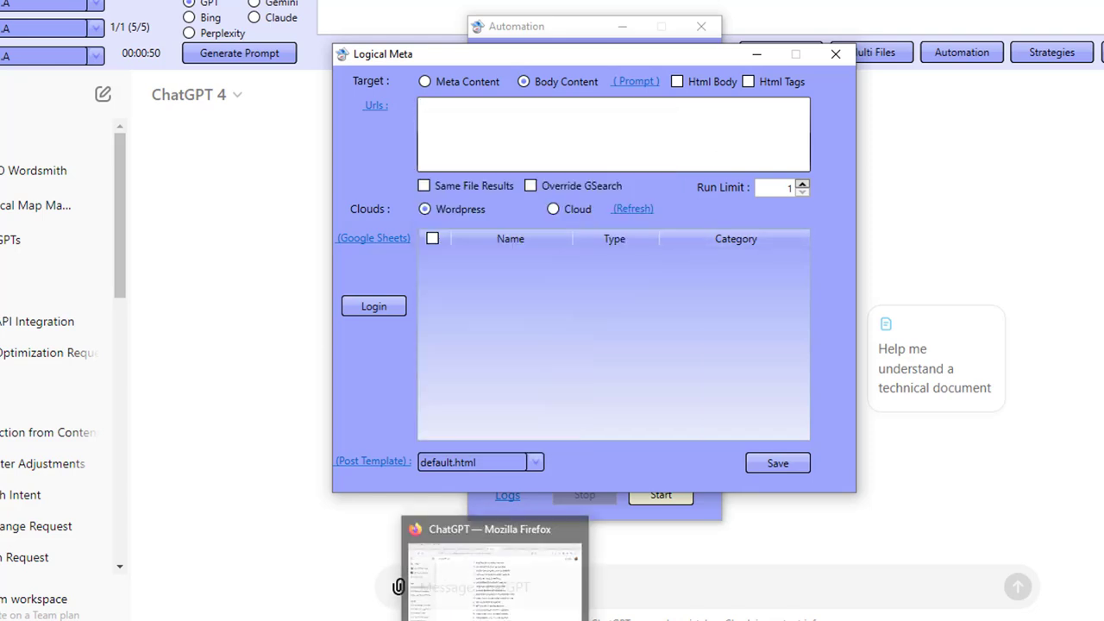
# Paste the ten Backlinko URLs from Notepad into the Urls box and save
pyautogui.click(526, 617)
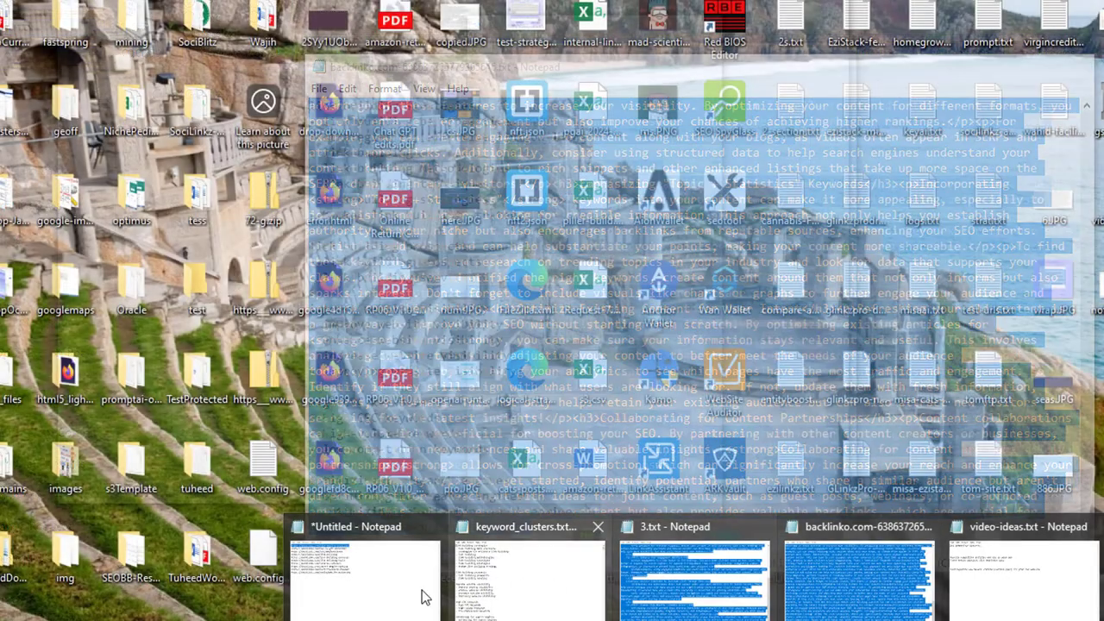
pyautogui.click(424, 593)
pyautogui.click(505, 298)
pyautogui.hotkey('ctrl', 'a')
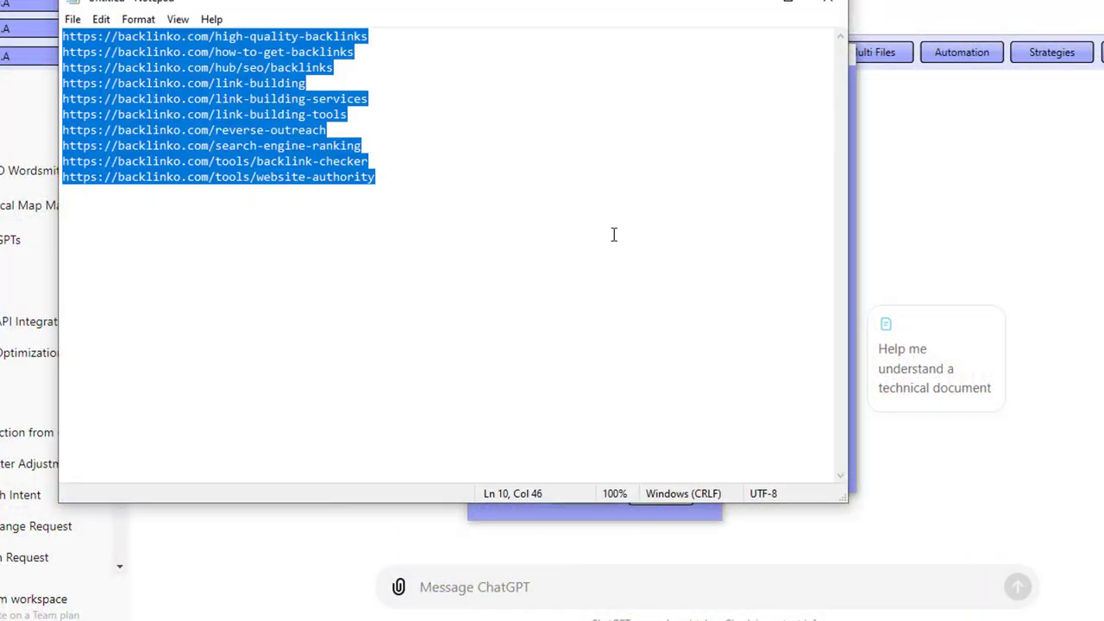
pyautogui.click(464, 187)
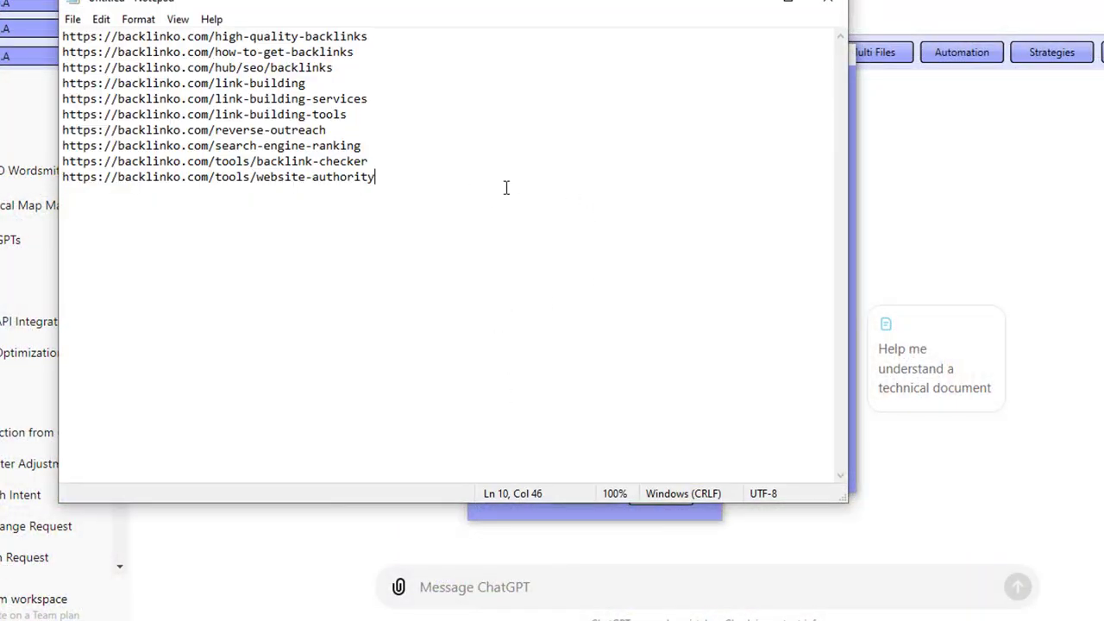
pyautogui.click(754, 8)
pyautogui.hotkey('ctrl', 'v')
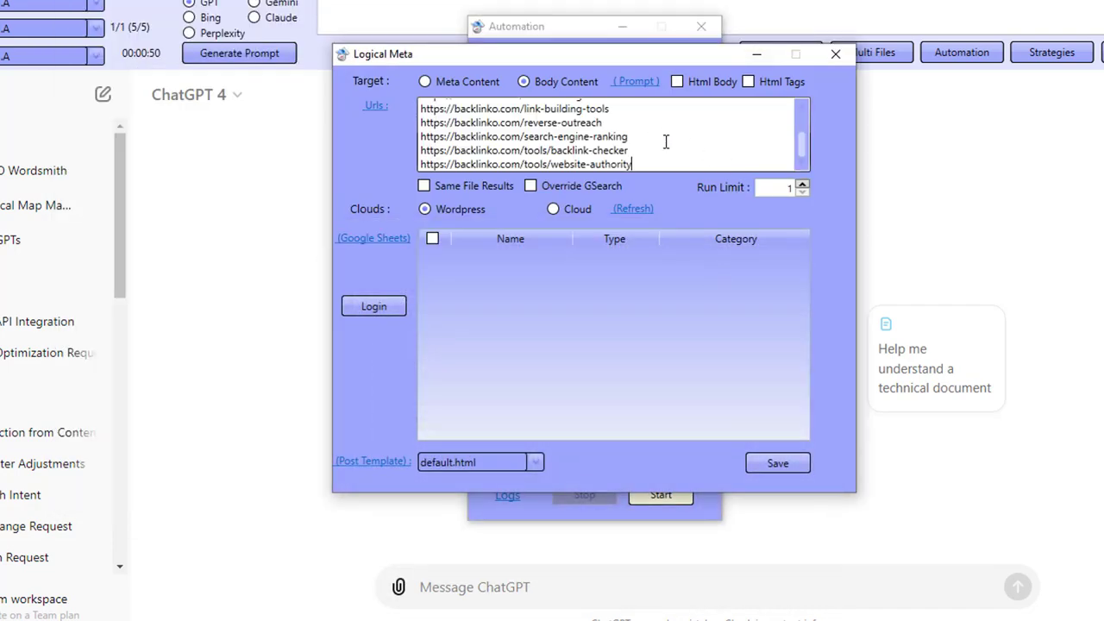
pyautogui.click(777, 462)
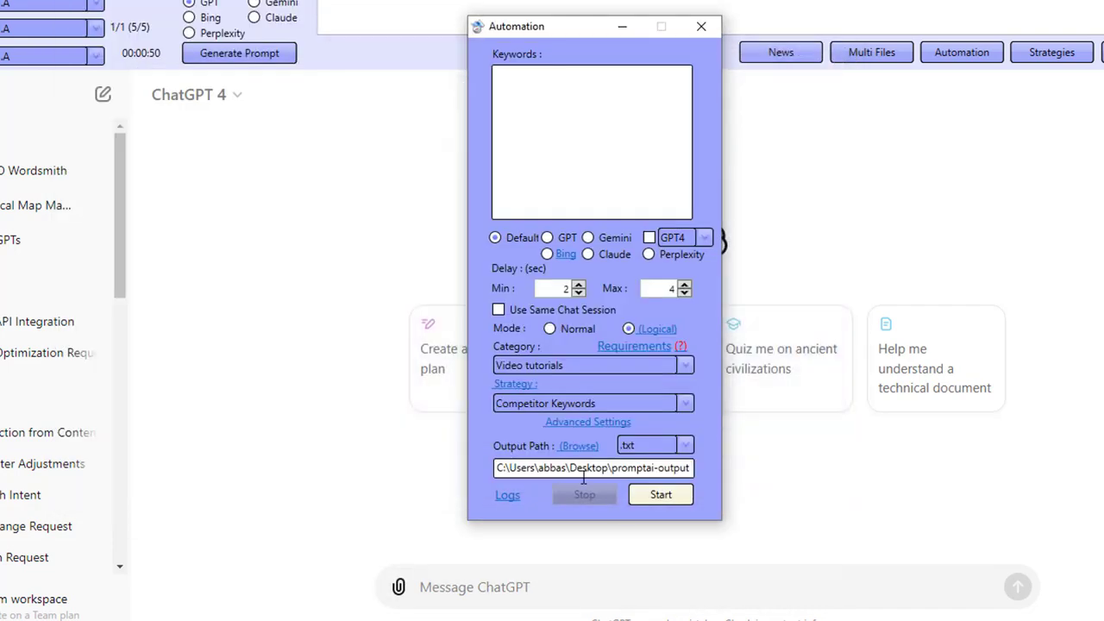
# Start the Competitor Keywords automation run, then stop it
pyautogui.click(650, 494)
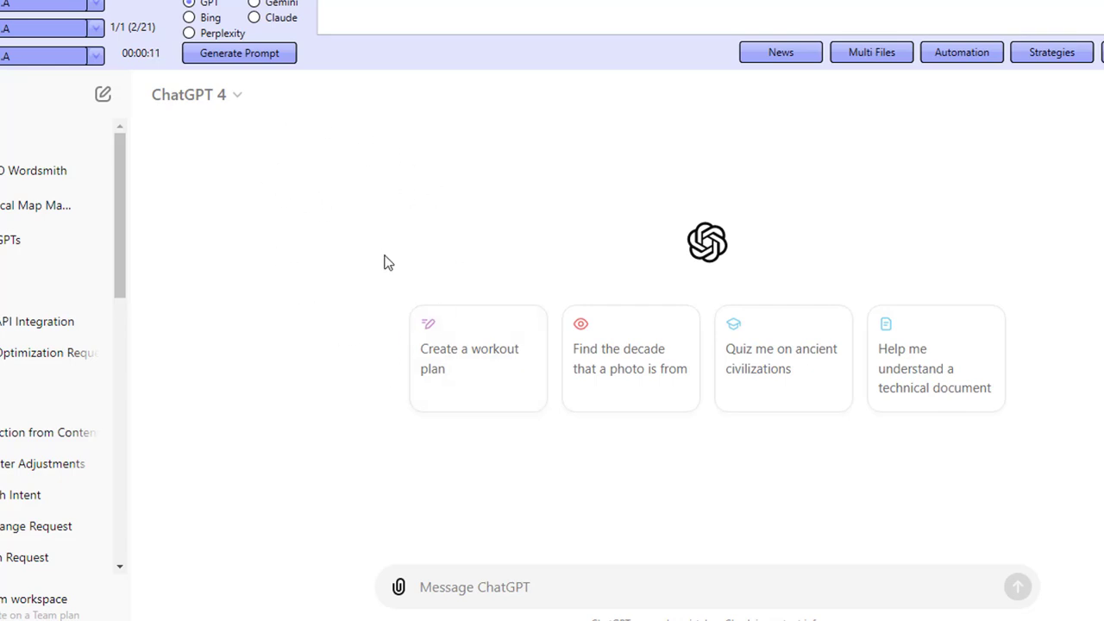
pyautogui.click(942, 55)
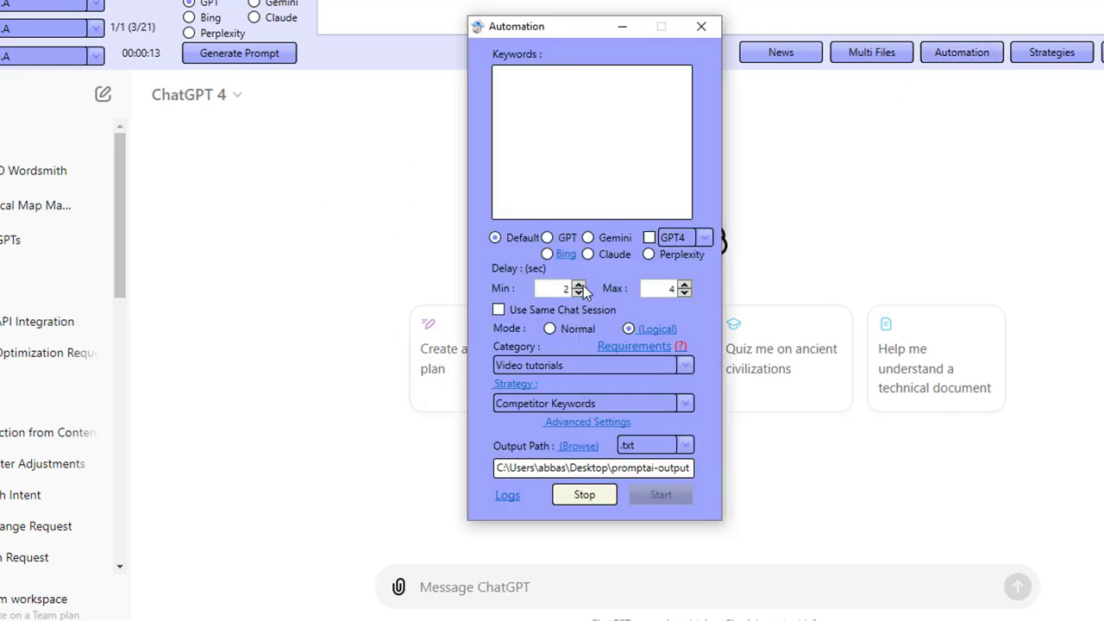
pyautogui.click(585, 498)
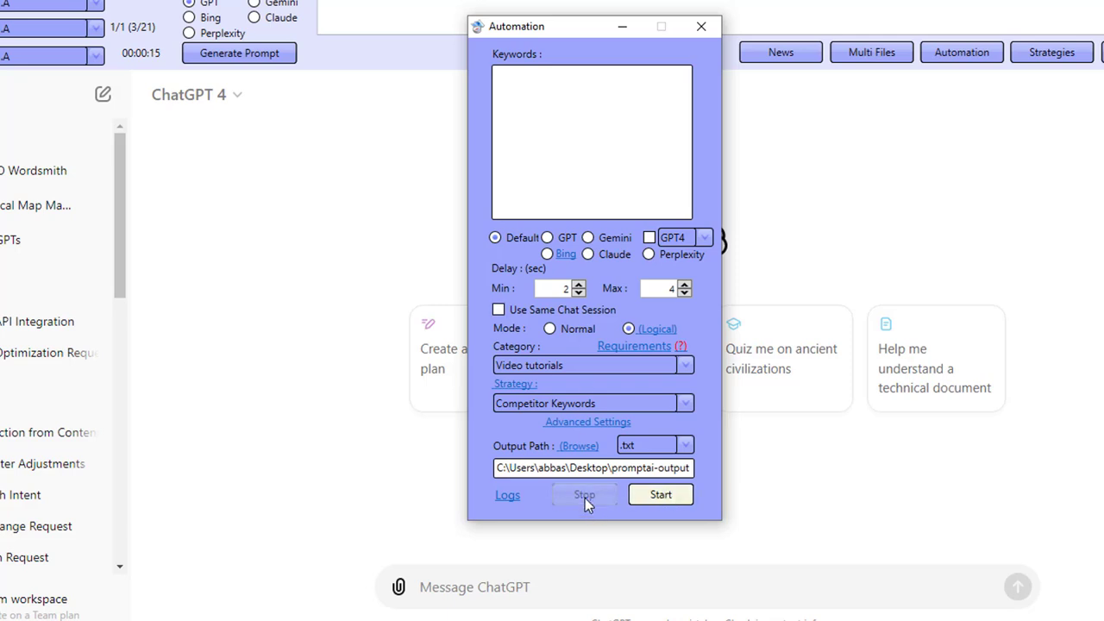
# Set minimum and maximum delay to 1 second and restart the automation
pyautogui.click(579, 293)
pyautogui.click(685, 292)
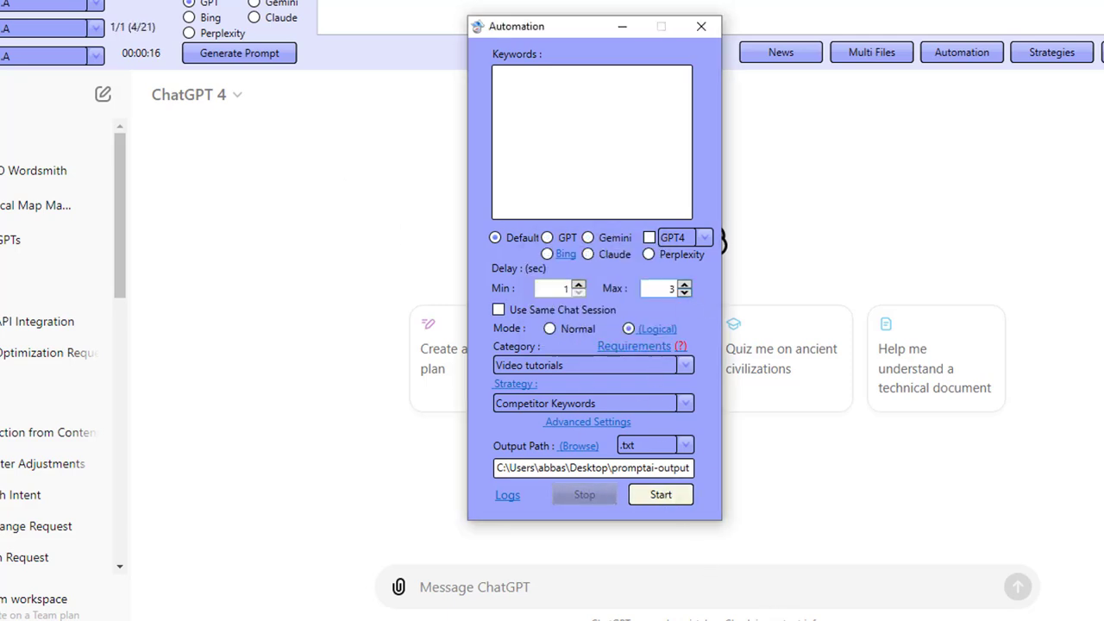
pyautogui.click(1069, 560)
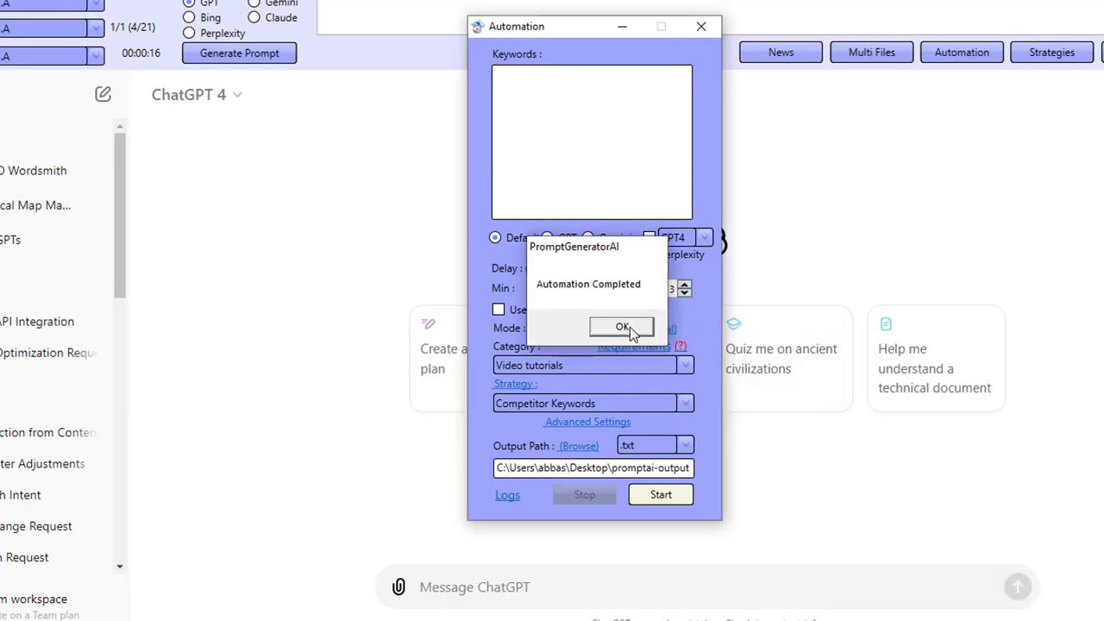
pyautogui.click(622, 327)
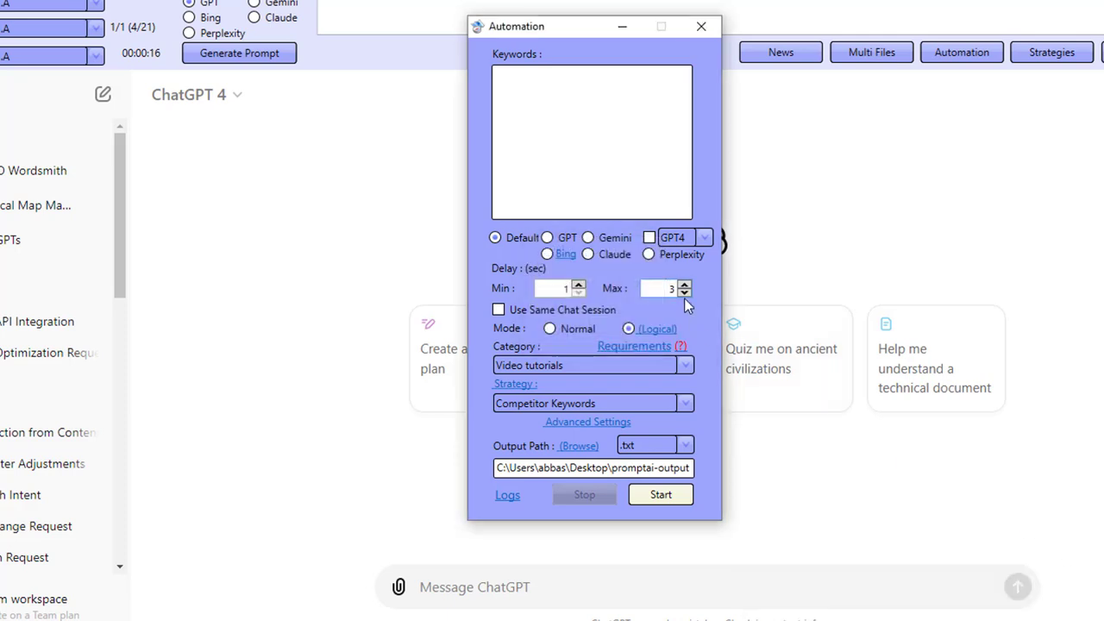
pyautogui.click(658, 496)
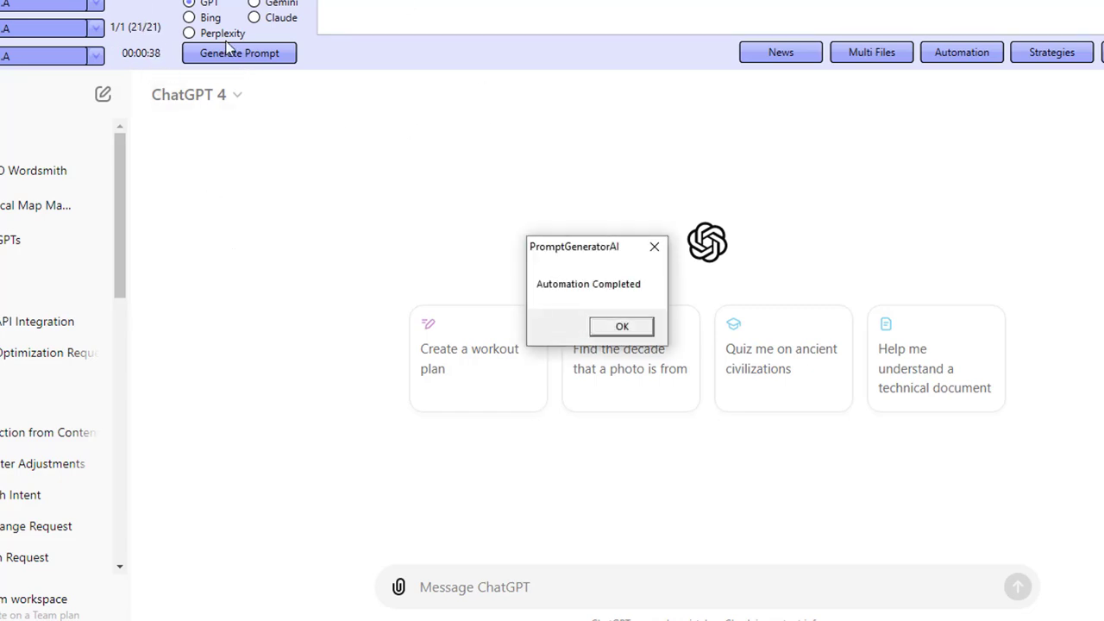
# Import the newest promptai-output keyword file into the Editor
pyautogui.click(623, 326)
pyautogui.click(74, 20)
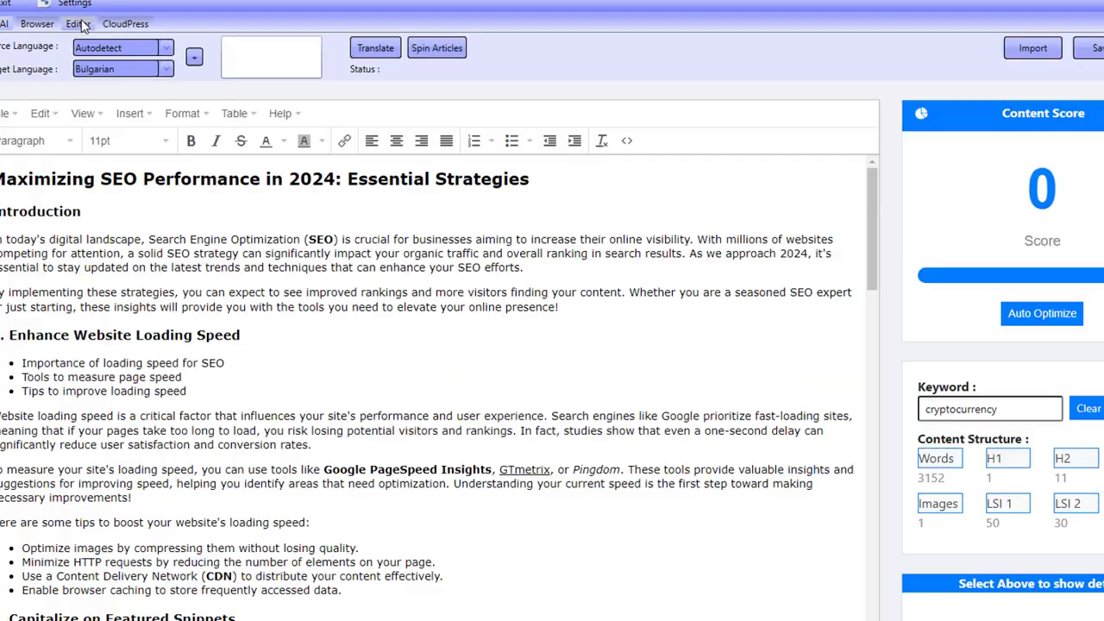
pyautogui.click(1032, 50)
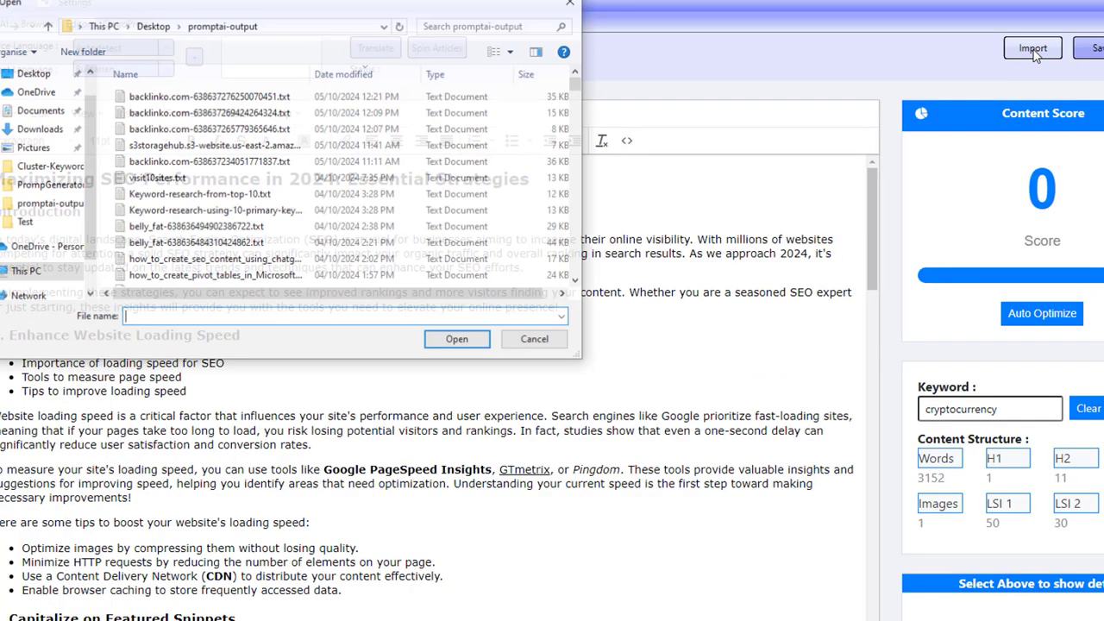
pyautogui.doubleClick(354, 99)
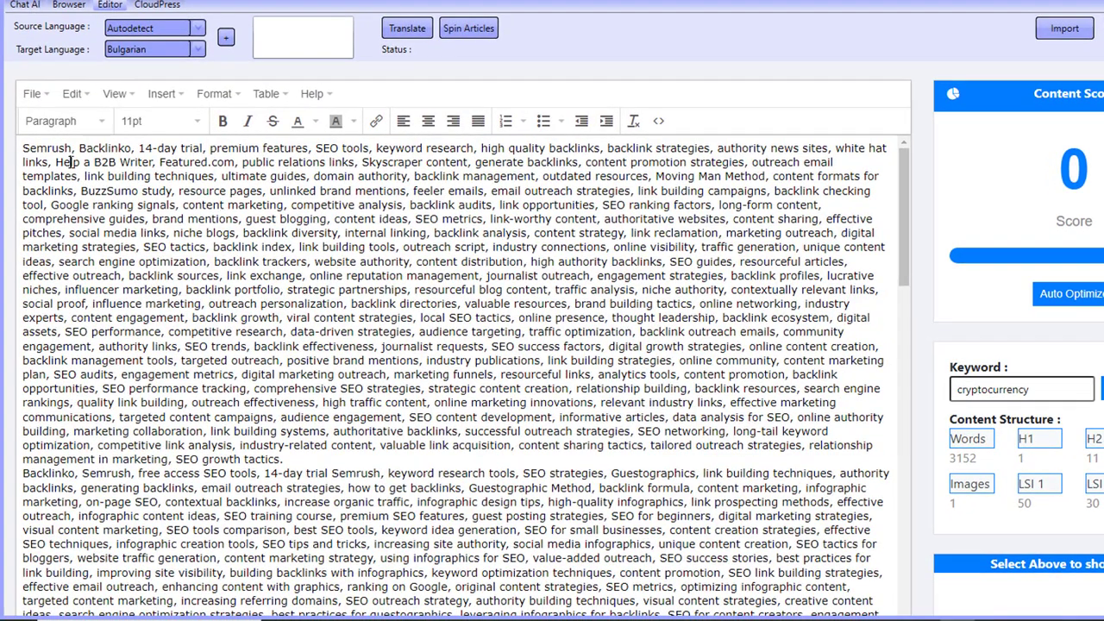
# Scroll through the imported keyword lists and select all the text
pyautogui.scroll(-20, 253, 259)
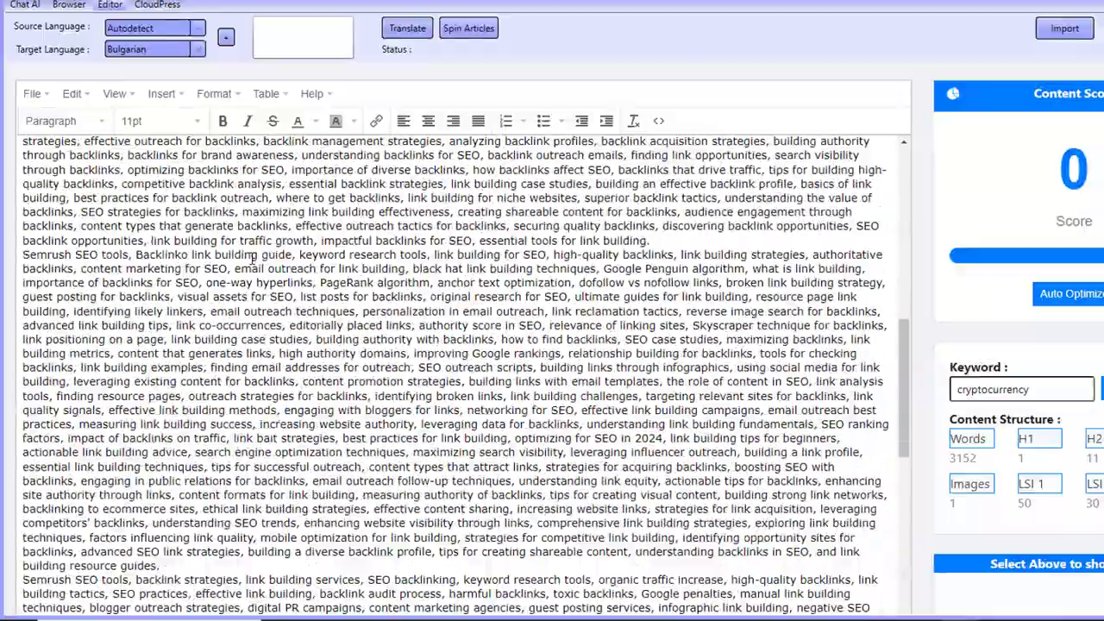
pyautogui.scroll(-20, 252, 259)
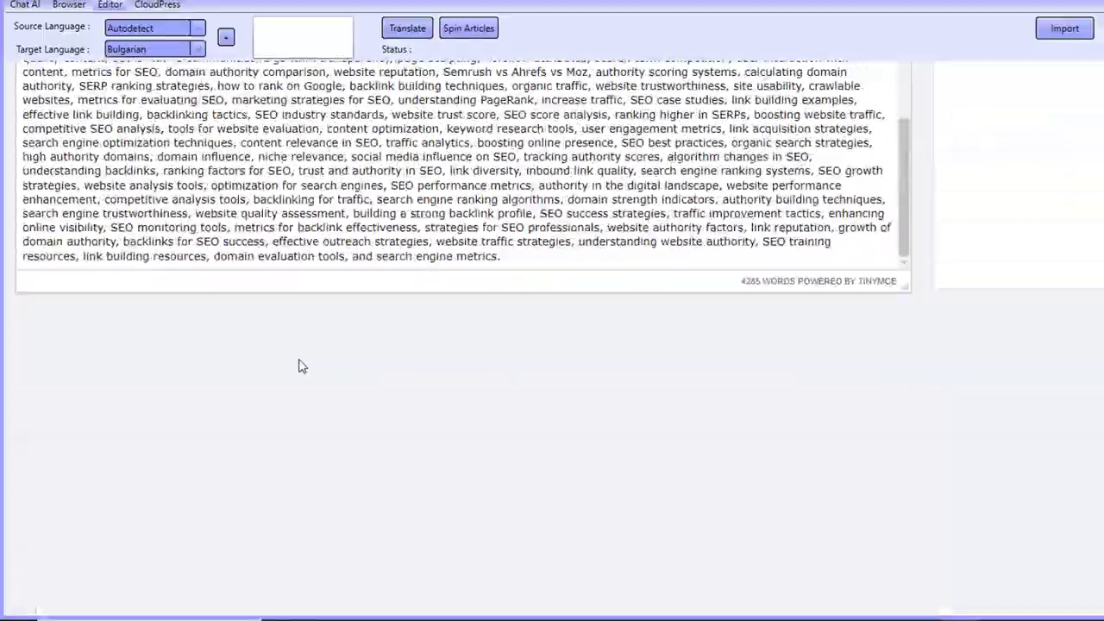
pyautogui.scroll(20, 302, 366)
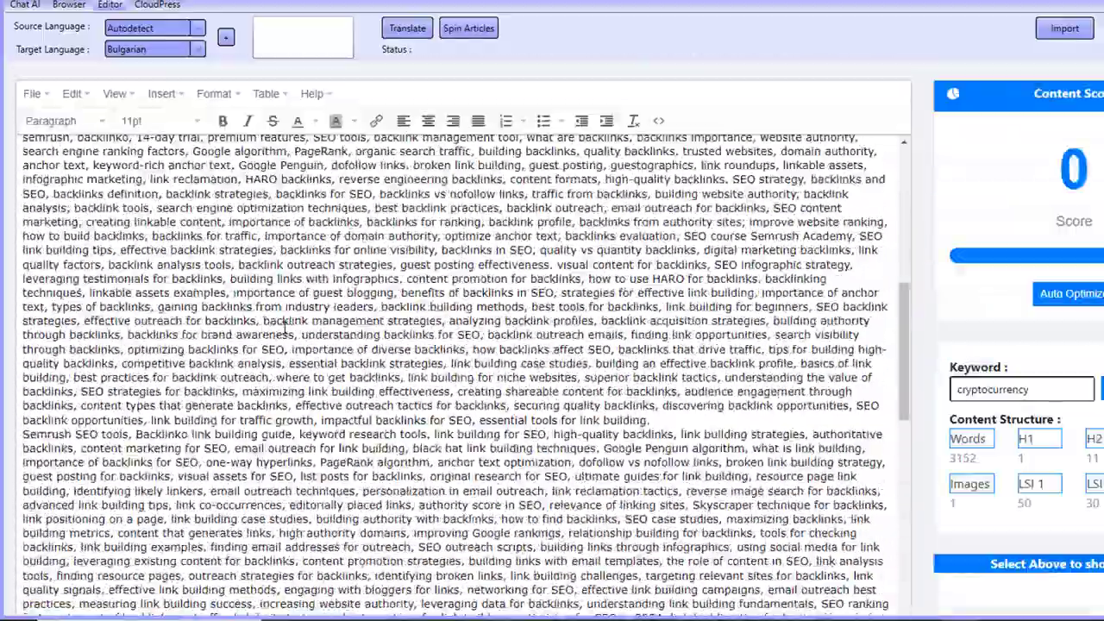
pyautogui.scroll(10, 285, 329)
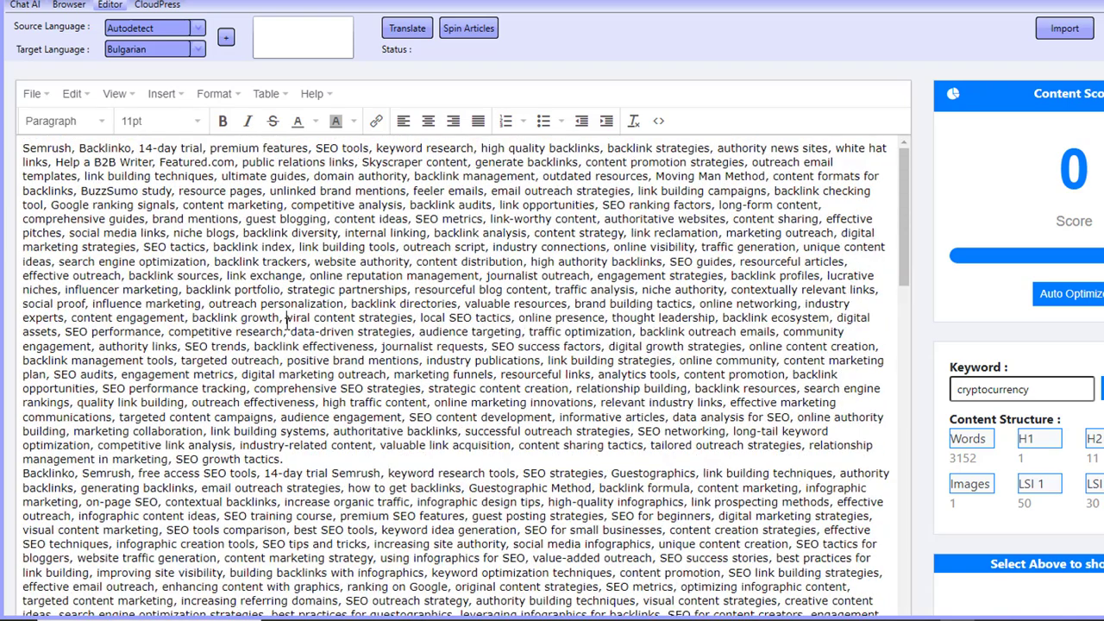
pyautogui.hotkey('ctrl', 'a')
pyautogui.click(302, 307)
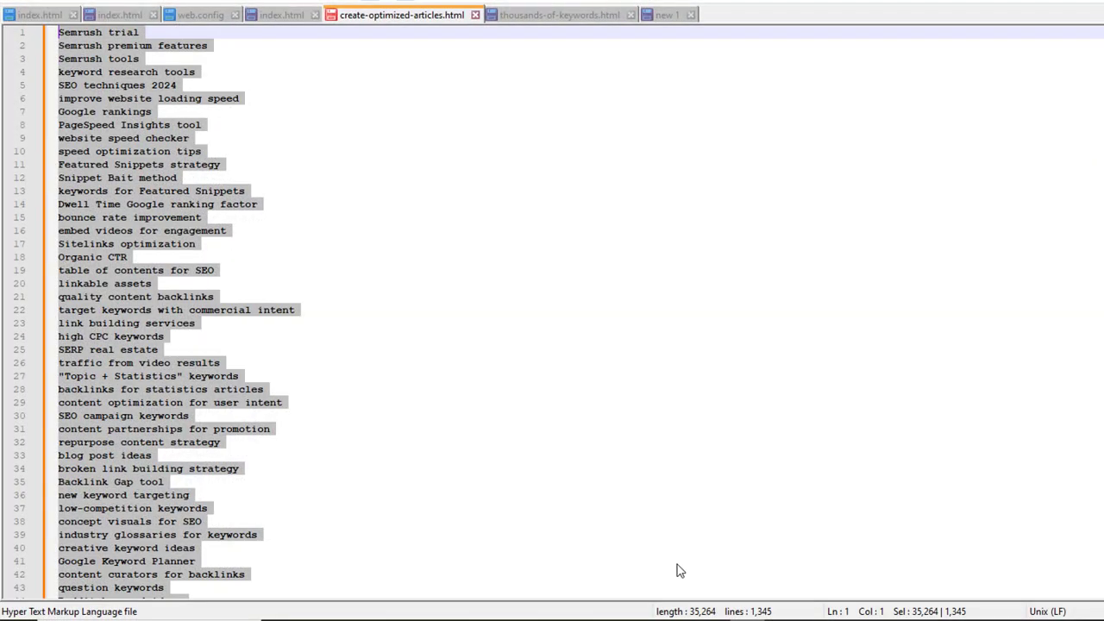
# Paste the new keyword lines over the old keyword list in Notepad++
pyautogui.click(520, 458)
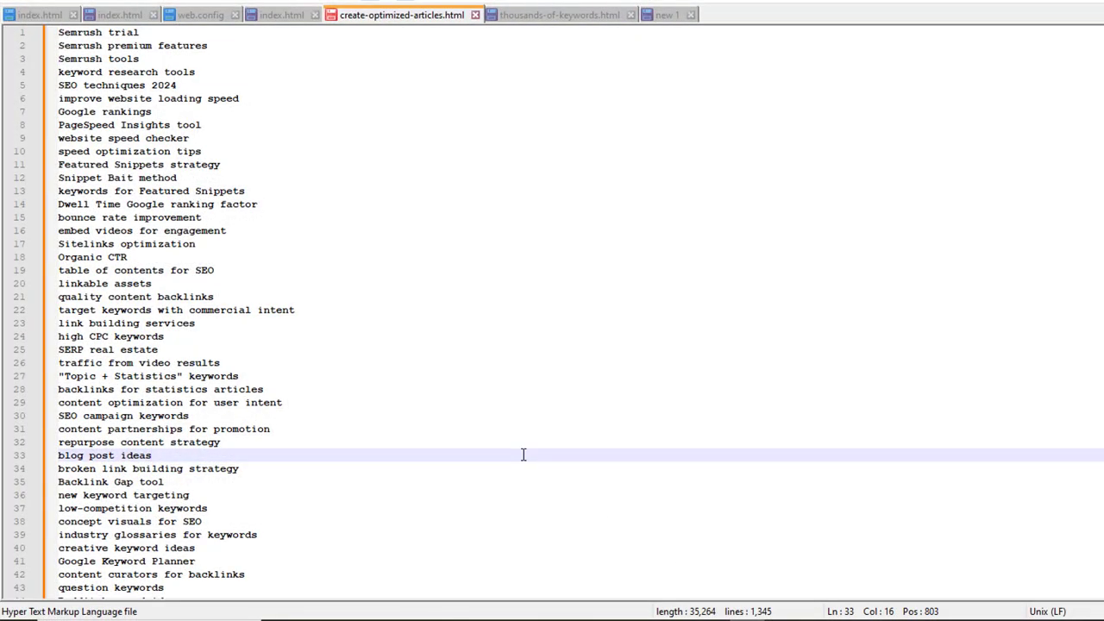
pyautogui.hotkey('ctrl', 'a')
pyautogui.hotkey('ctrl', 'v')
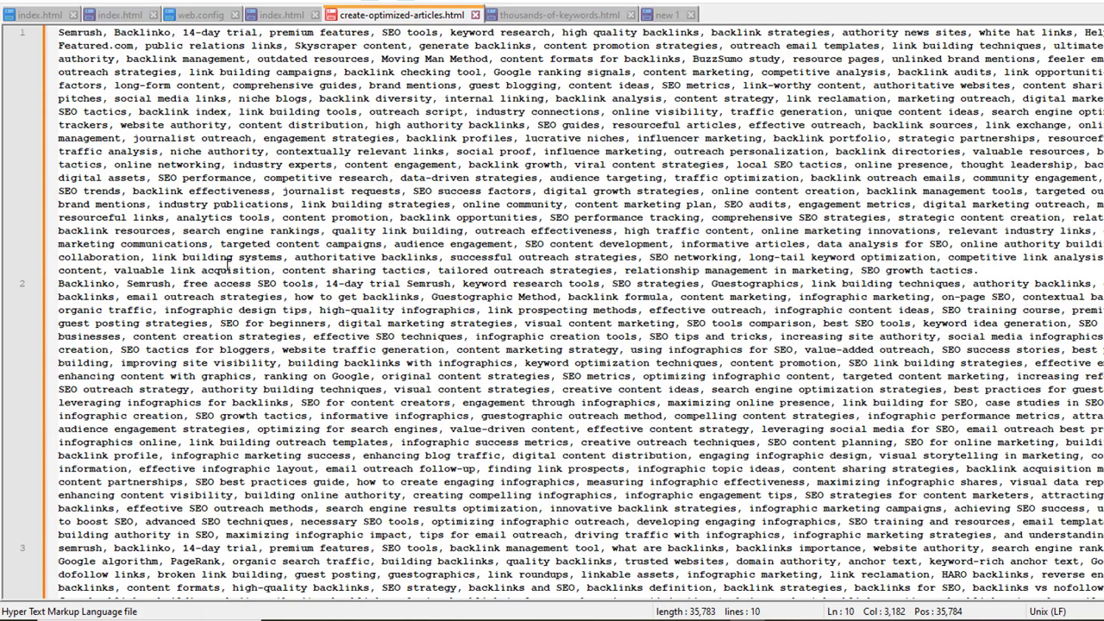
# Replace every comma with a line break (\n, regex mode) so each keyword sits on its own line
pyautogui.click(62, 33)
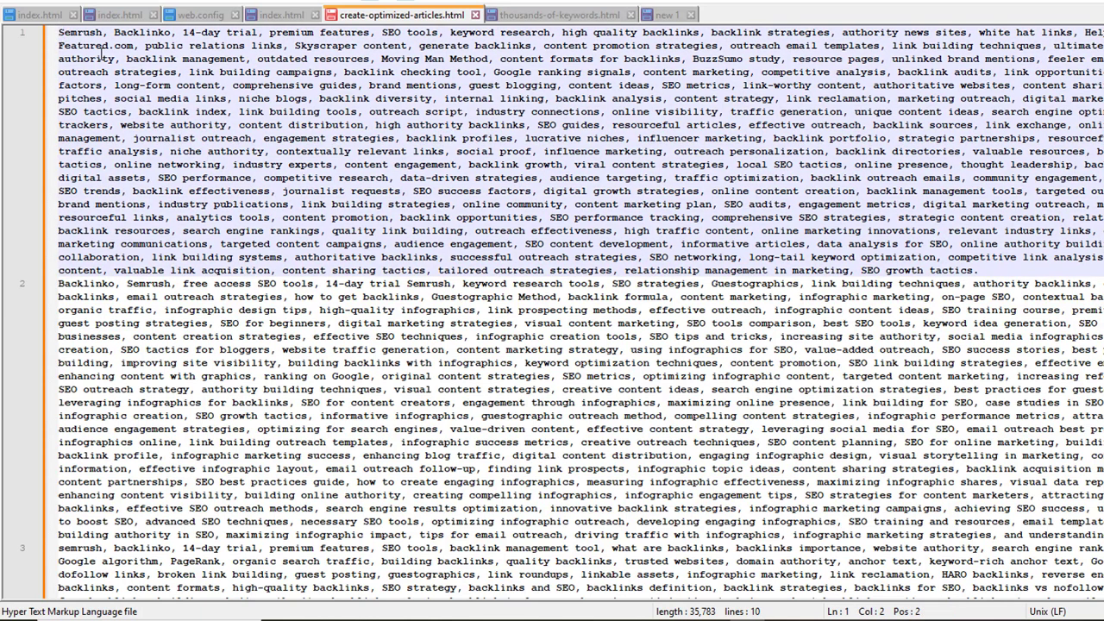
pyautogui.hotkey('ctrl', 'f')
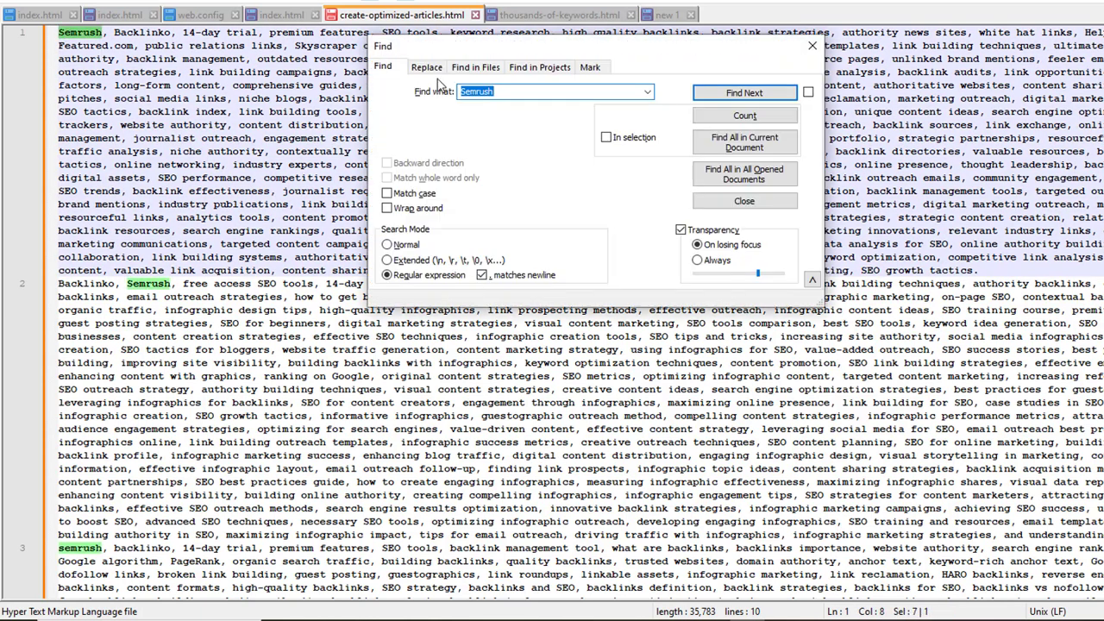
pyautogui.hotkey('ctrl', 'h')
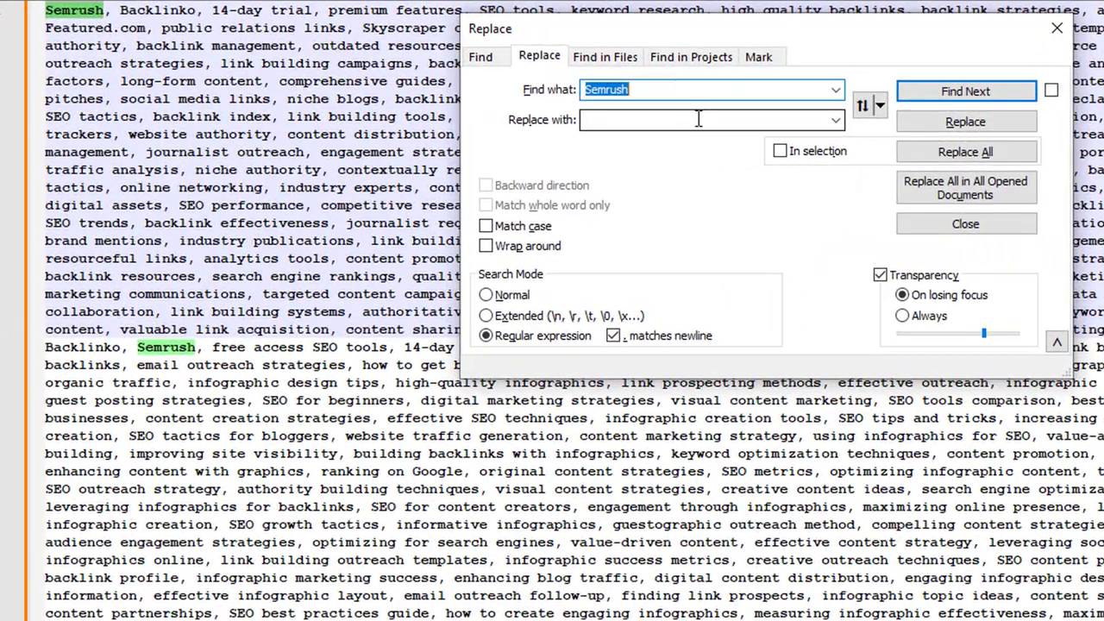
pyautogui.write(',')
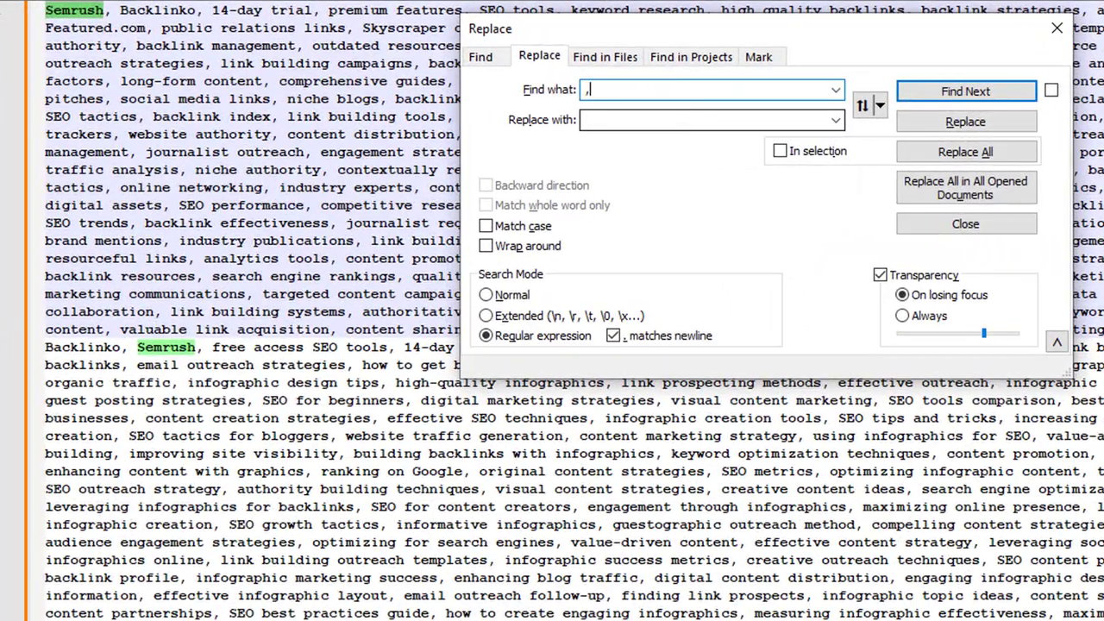
pyautogui.click(643, 122)
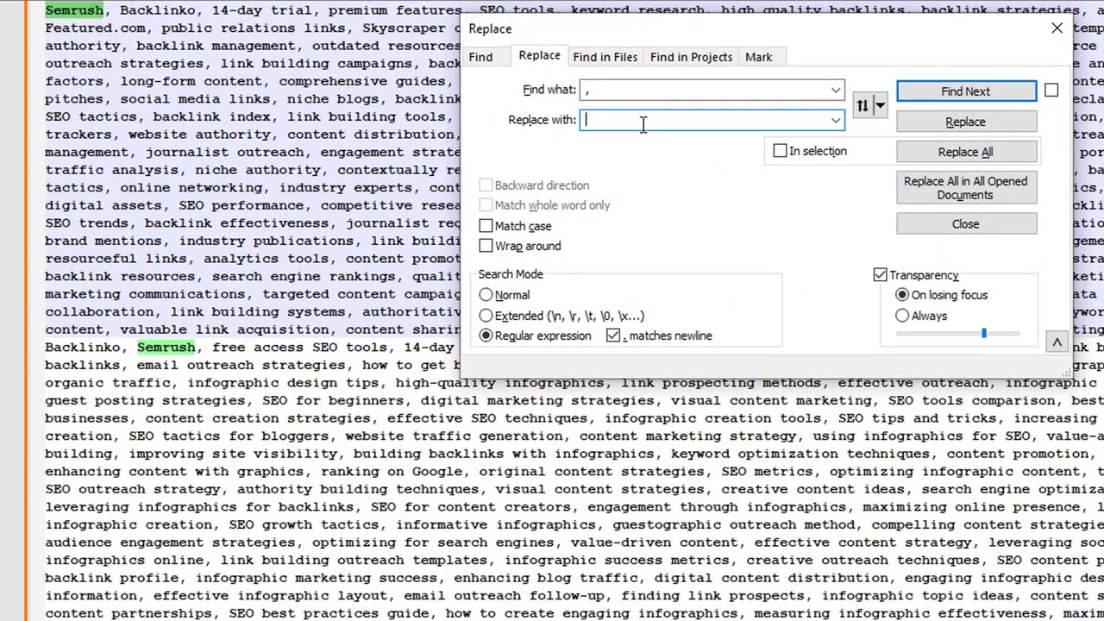
pyautogui.press('Down')
pyautogui.click(979, 157)
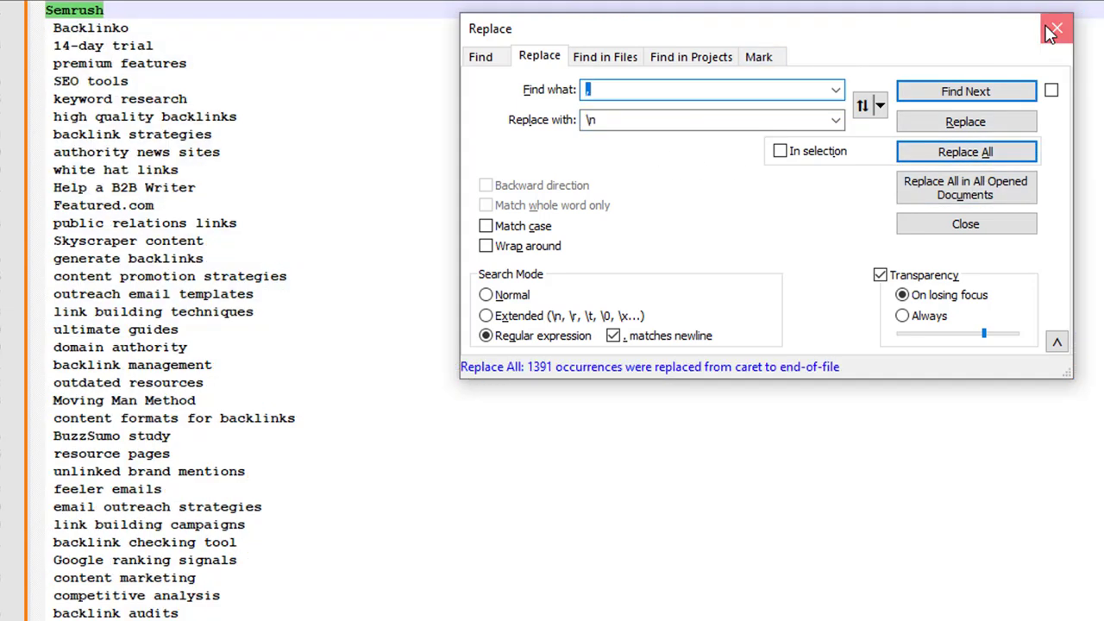
pyautogui.click(1057, 28)
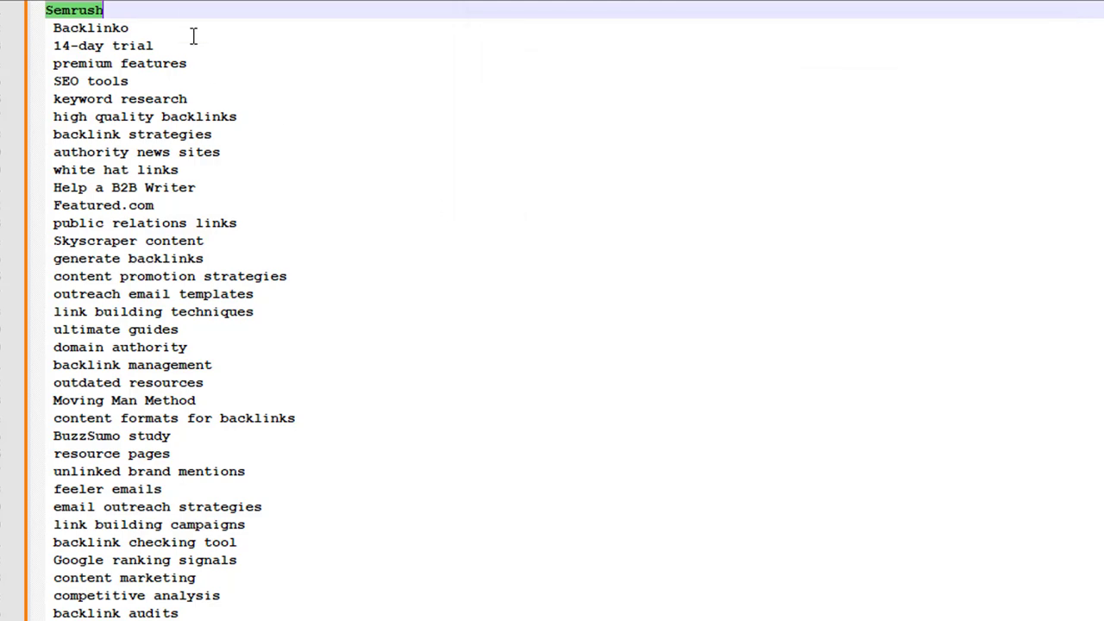
# Delete leading whitespace on every line by replacing ^\s+ with nothing in regex mode
pyautogui.click(53, 12)
pyautogui.hotkey('ctrl', 'f')
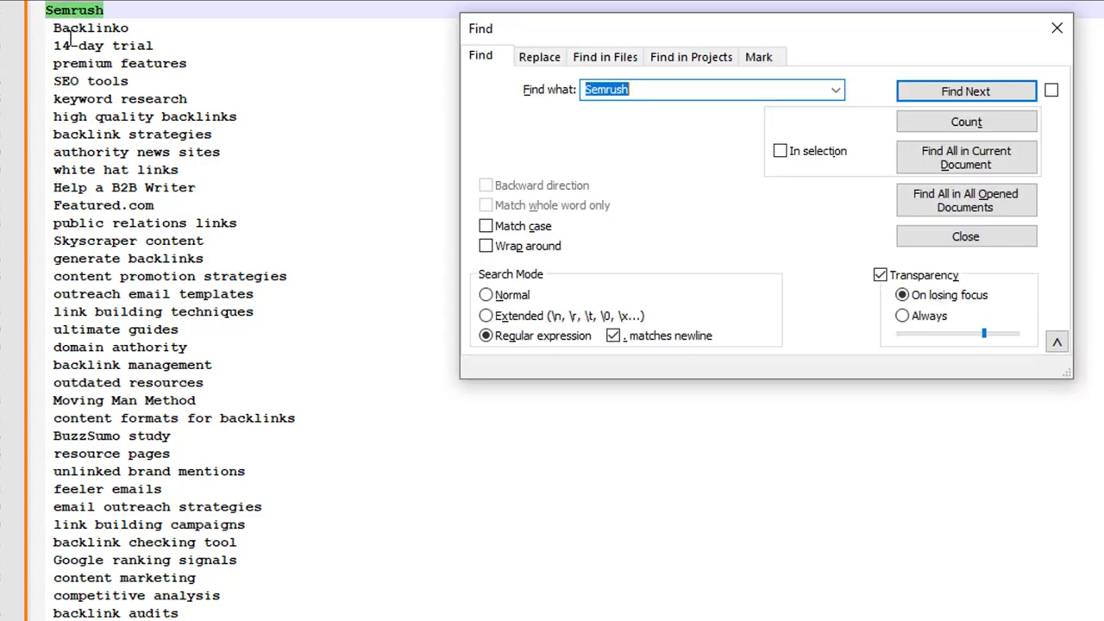
pyautogui.click(539, 57)
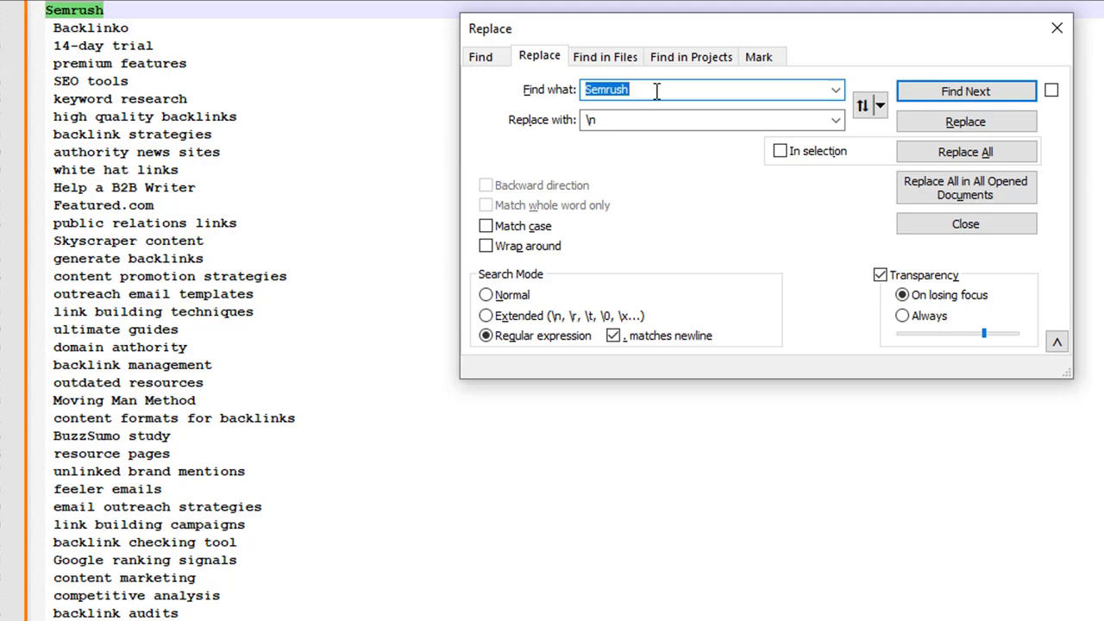
pyautogui.press('Down')
pyautogui.click(636, 116)
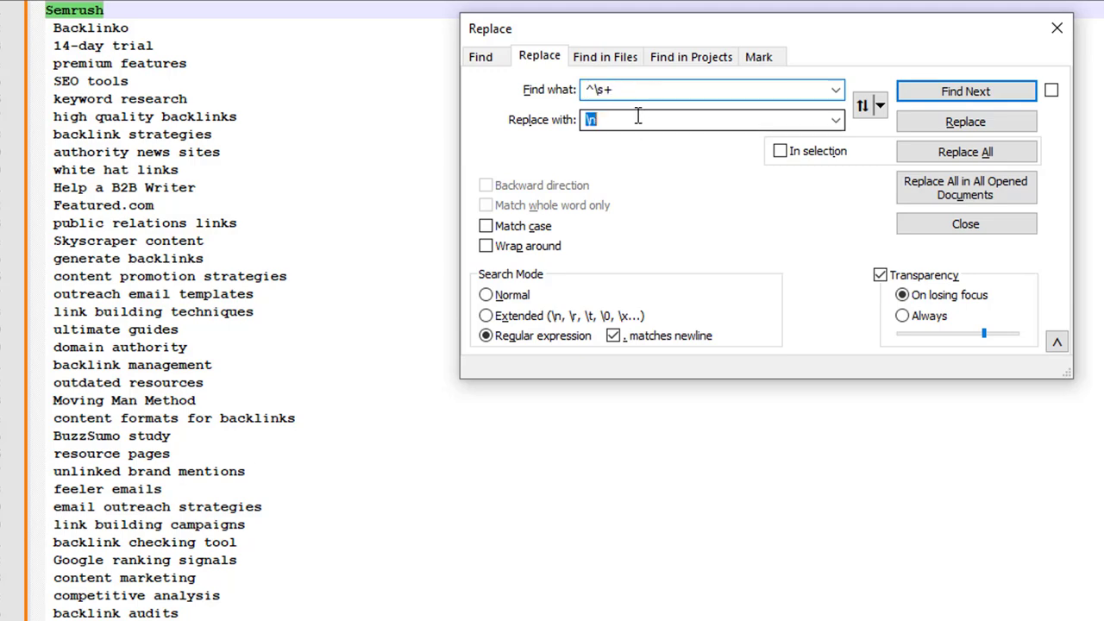
pyautogui.press('BackSpace')
pyautogui.click(920, 160)
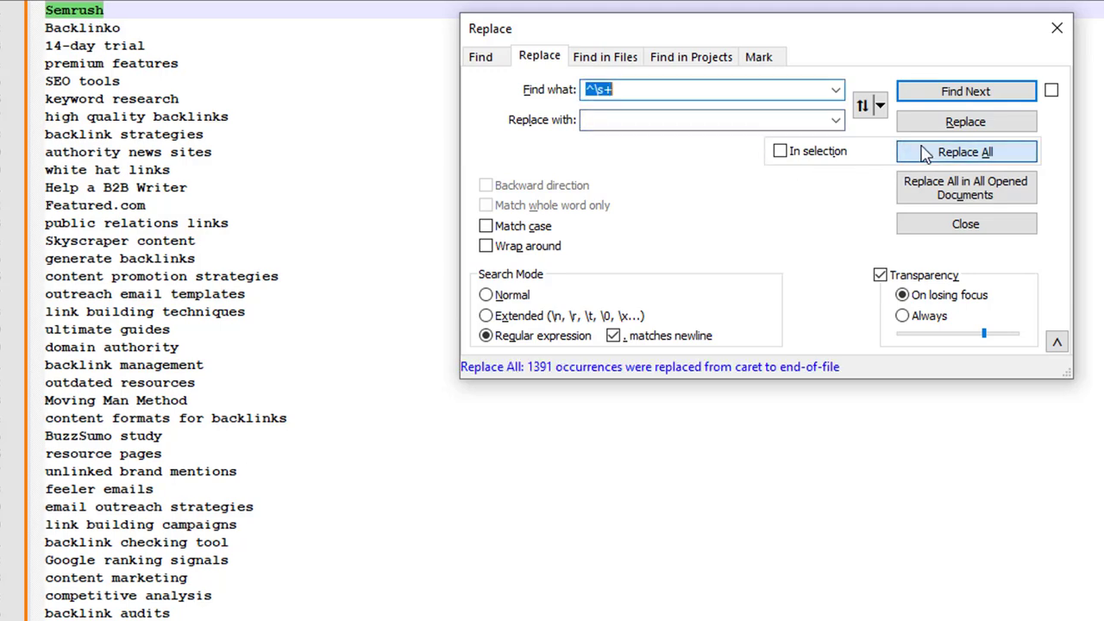
pyautogui.click(1057, 28)
# Go to the end of the last keyword and remove the stray trailing period
pyautogui.click(315, 226)
pyautogui.scroll(-9, 345, 279)
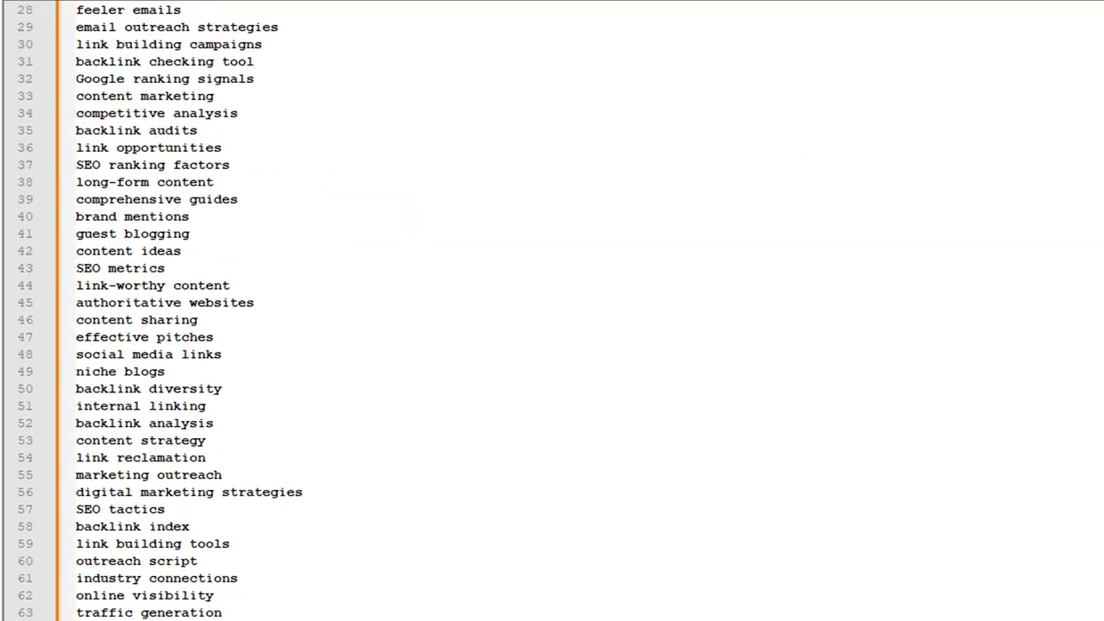
pyautogui.scroll(-20, 552, 310)
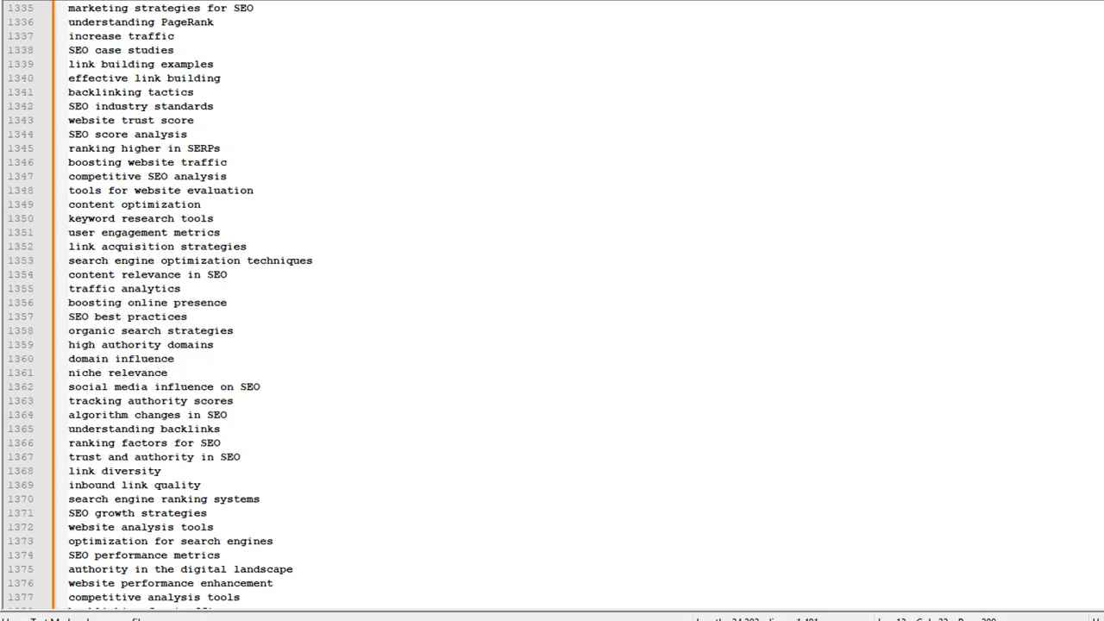
pyautogui.scroll(-8, 724, 577)
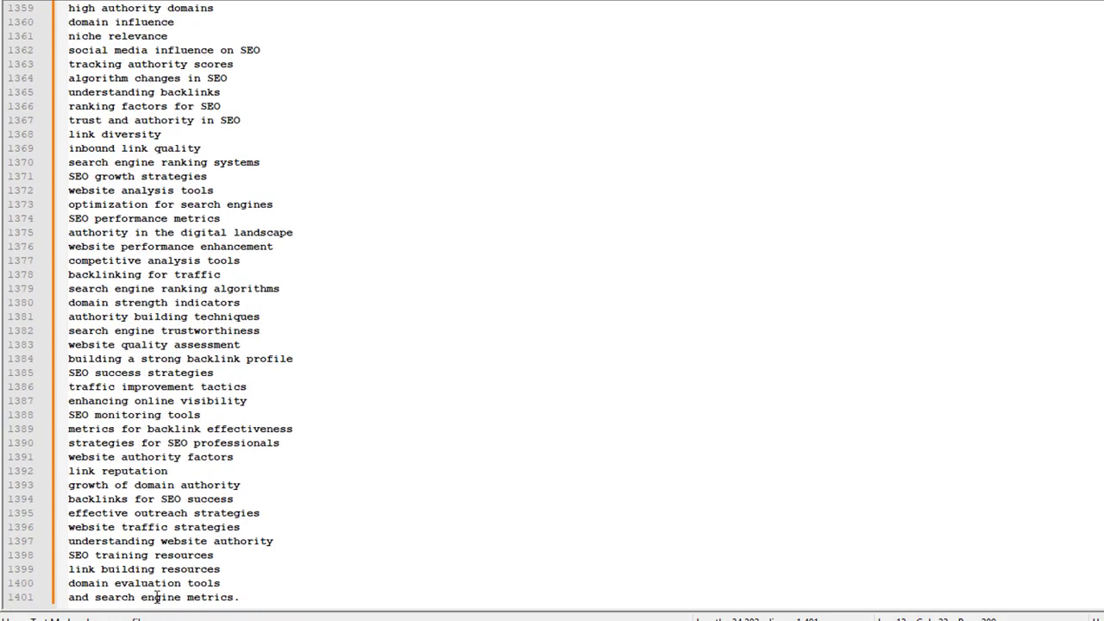
pyautogui.click(254, 599)
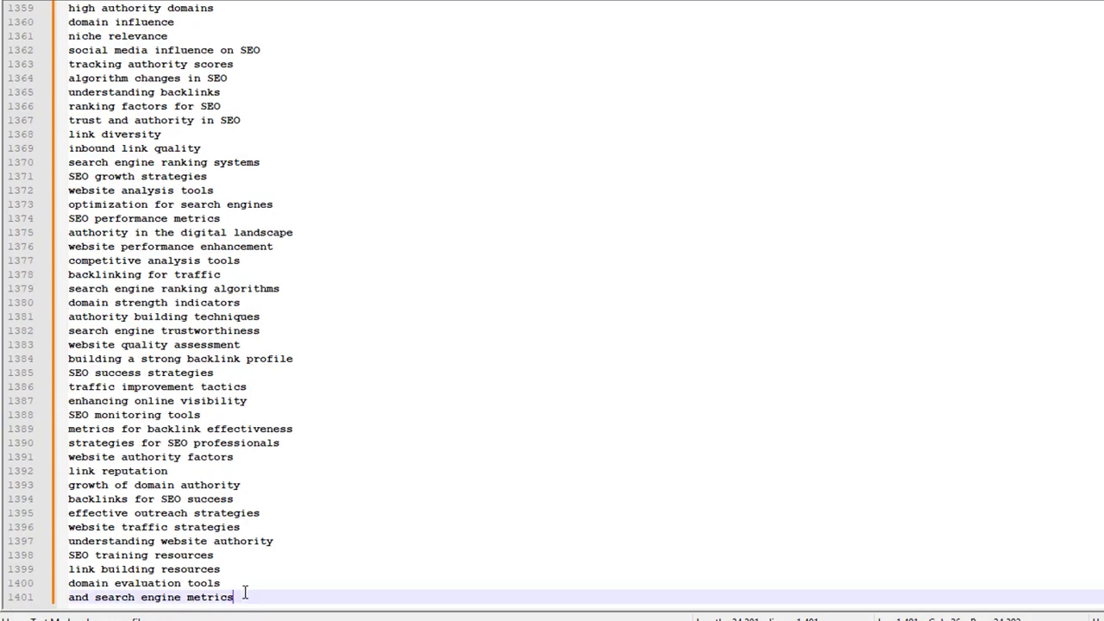
pyautogui.scroll(7, 318, 574)
pyautogui.hotkey('ctrl', 'a')
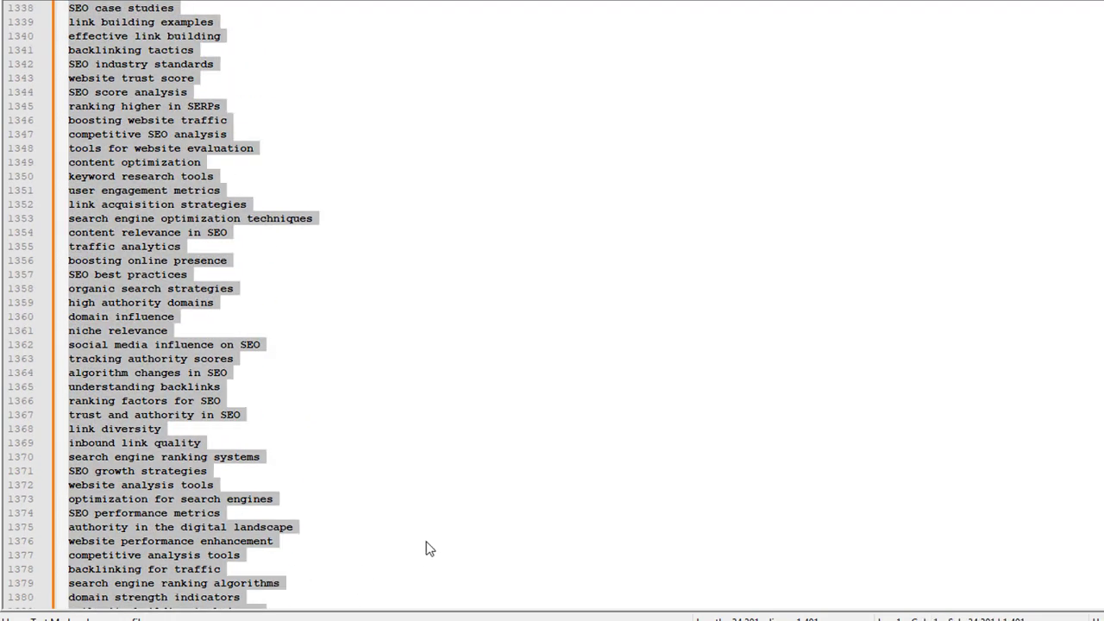
pyautogui.click(343, 429)
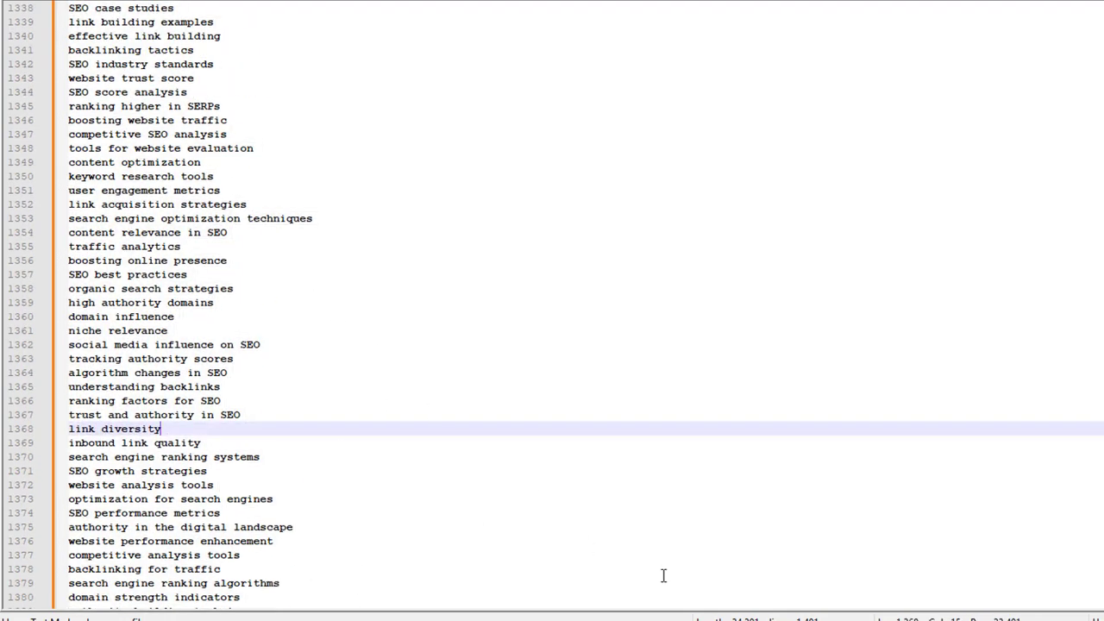
pyautogui.click(175, 485)
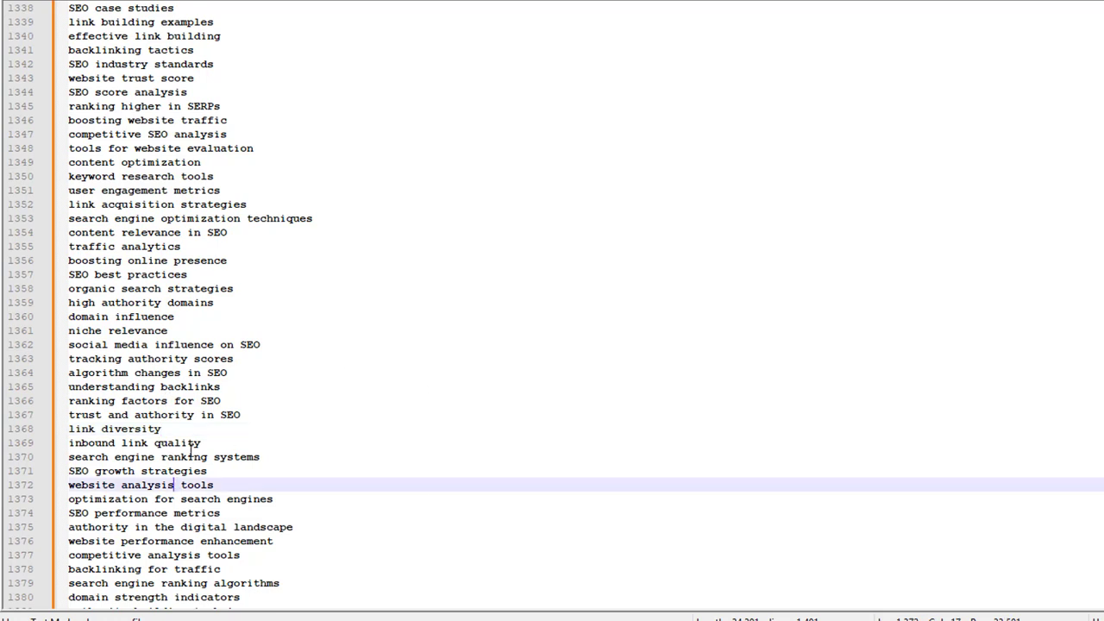
pyautogui.click(392, 512)
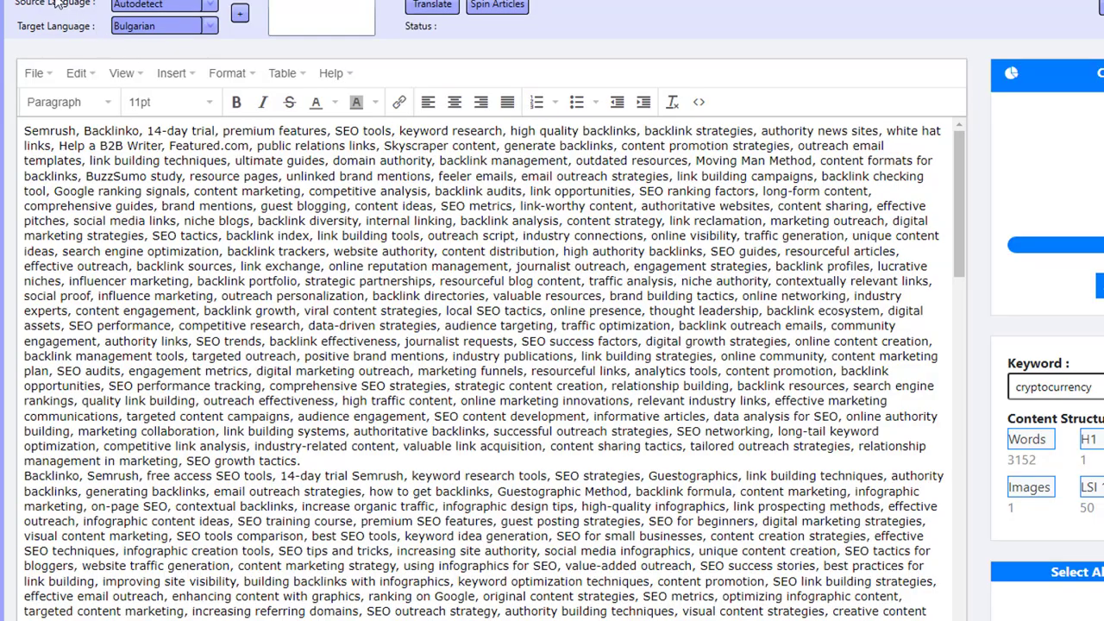
# Return from PromptGeneratorAI to Notepad++ and select the whole cleaned keyword list to copy
pyautogui.click(59, 5)
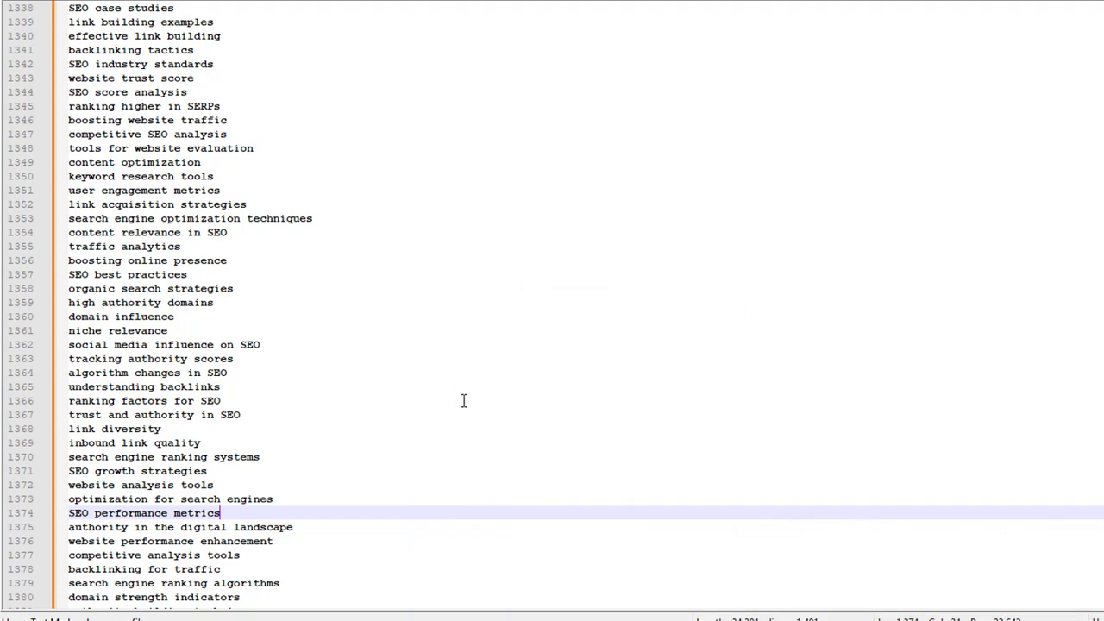
pyautogui.click(415, 393)
pyautogui.hotkey('ctrl', 'a')
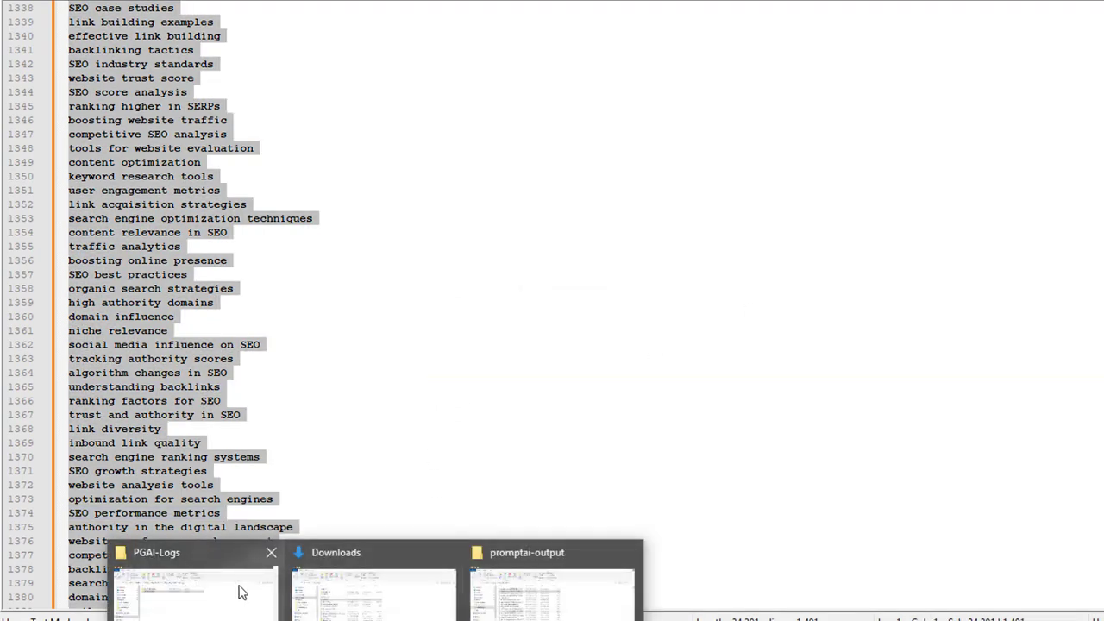
# Open keywords.txt from the Projects > Cluster-Keywords folder
pyautogui.click(239, 592)
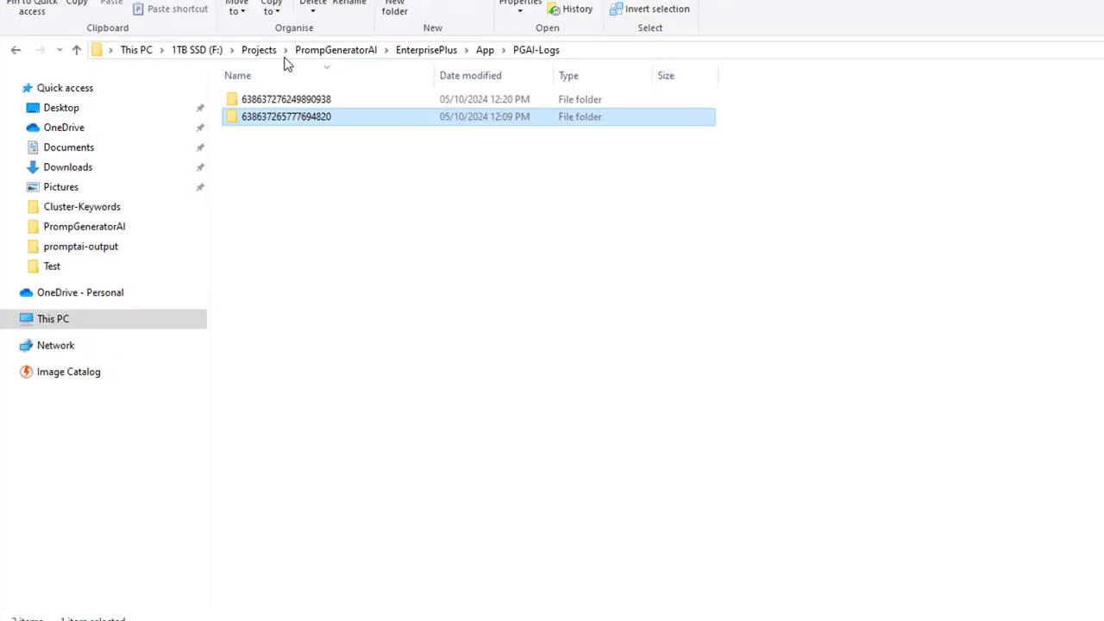
pyautogui.click(260, 52)
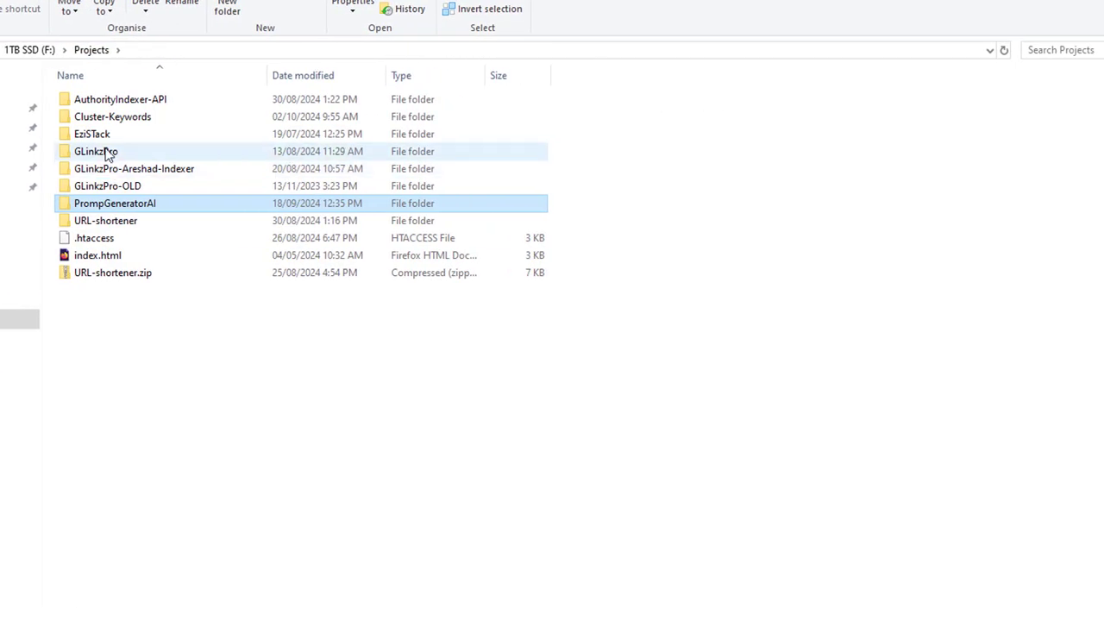
pyautogui.click(111, 126)
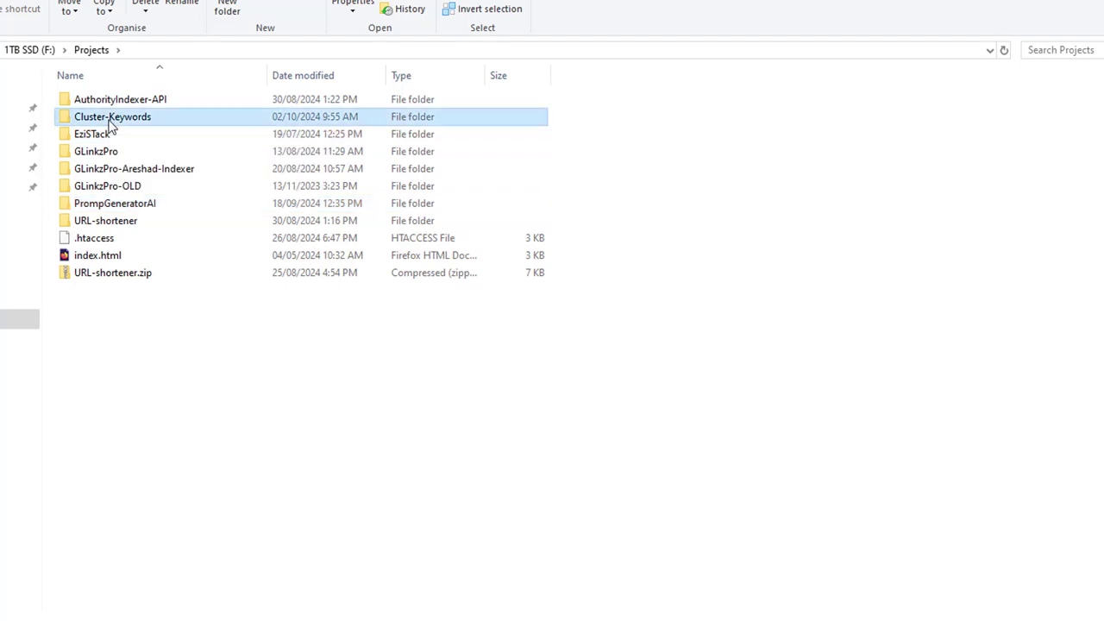
pyautogui.doubleClick(210, 125)
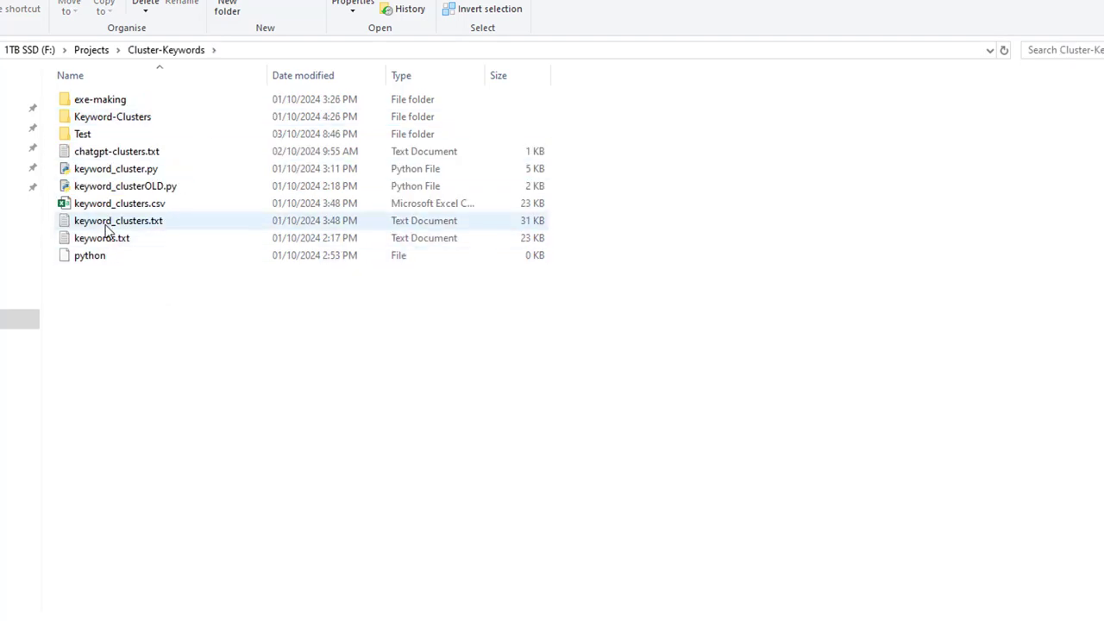
pyautogui.doubleClick(109, 239)
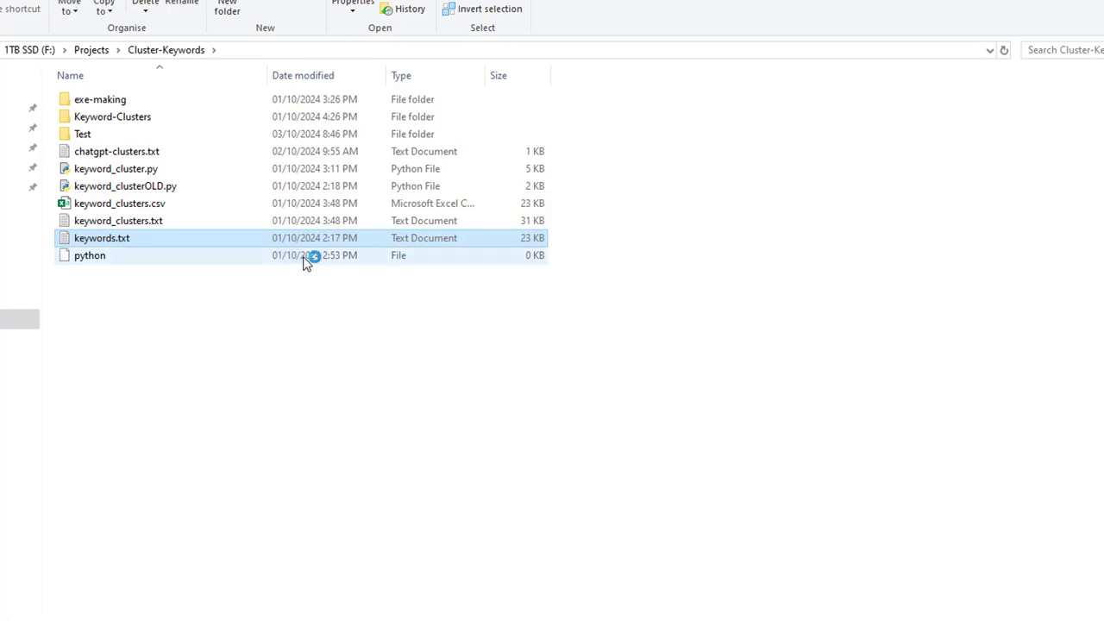
# Paste the cleaned keyword list over keywords.txt's old contents and save the file
pyautogui.click(473, 315)
pyautogui.hotkey('ctrl', 'a')
pyautogui.hotkey('ctrl', 'v')
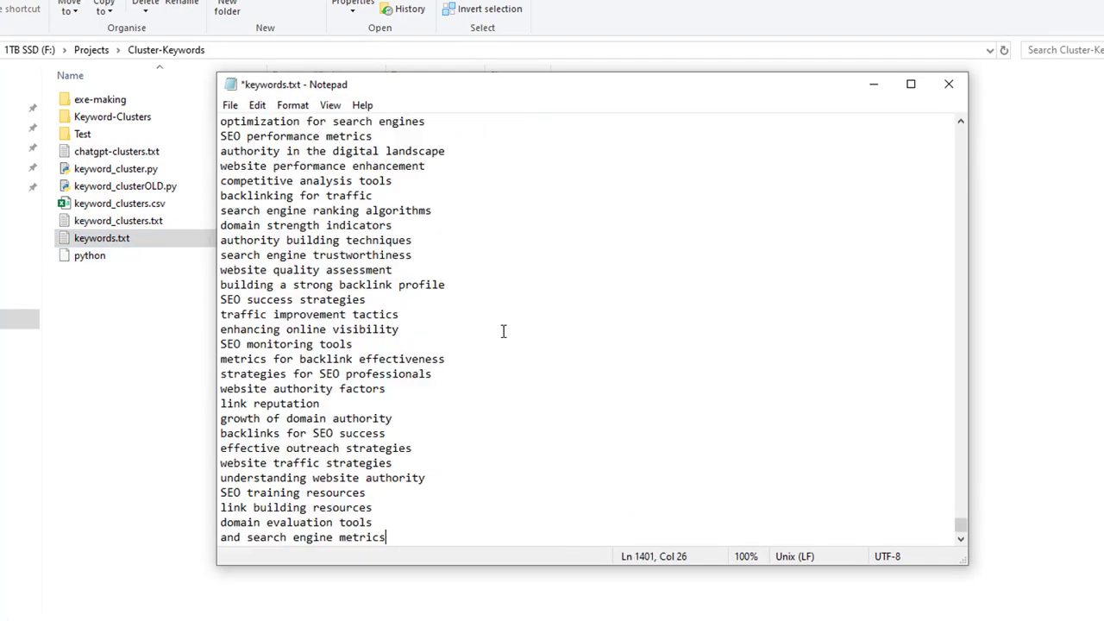
pyautogui.click(949, 84)
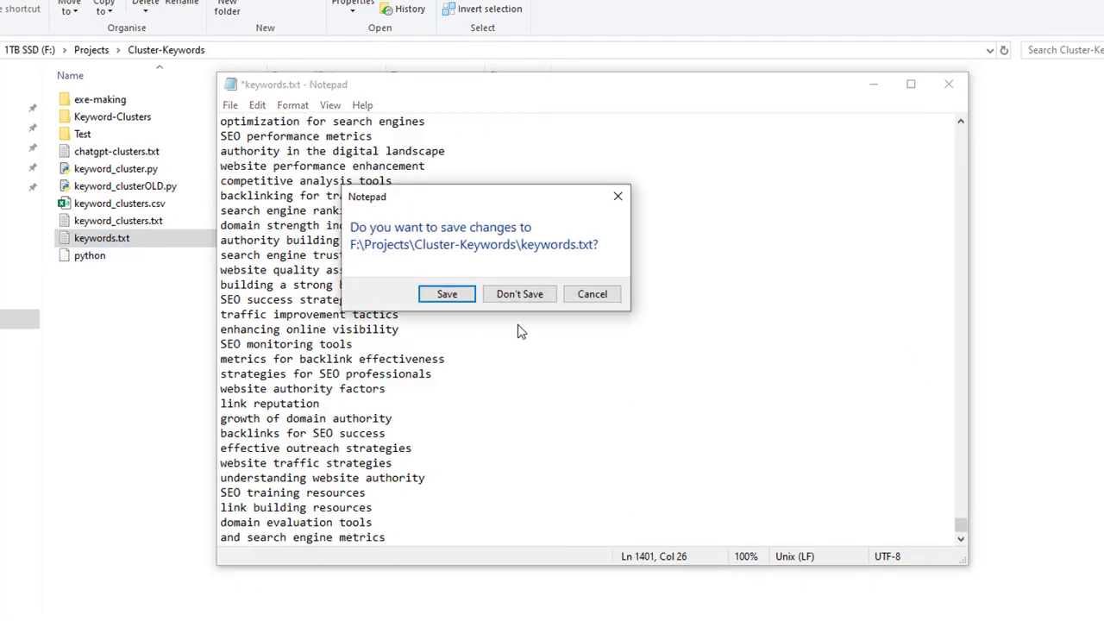
pyautogui.click(470, 294)
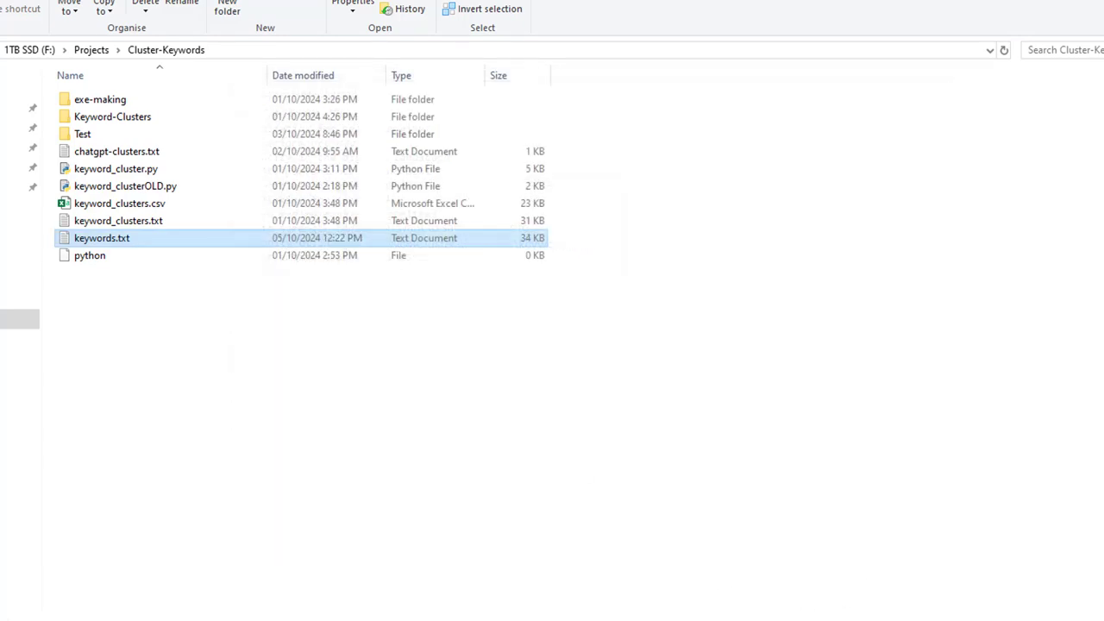
pyautogui.hotkey('alt', 'Tab')
# Run Keyword Clusters on Cluster-Keywords\keywords.txt, then open the resulting keyword_clusters.txt
pyautogui.moveTo(155, 27); pyautogui.dragTo(719, 107)
pyautogui.click(802, 237)
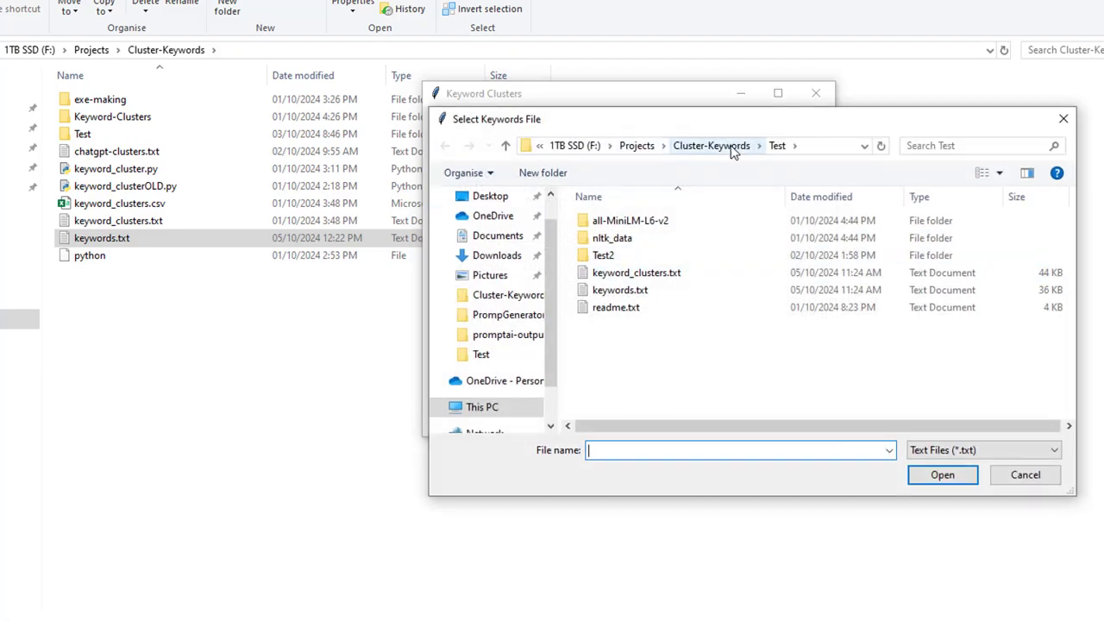
pyautogui.click(732, 148)
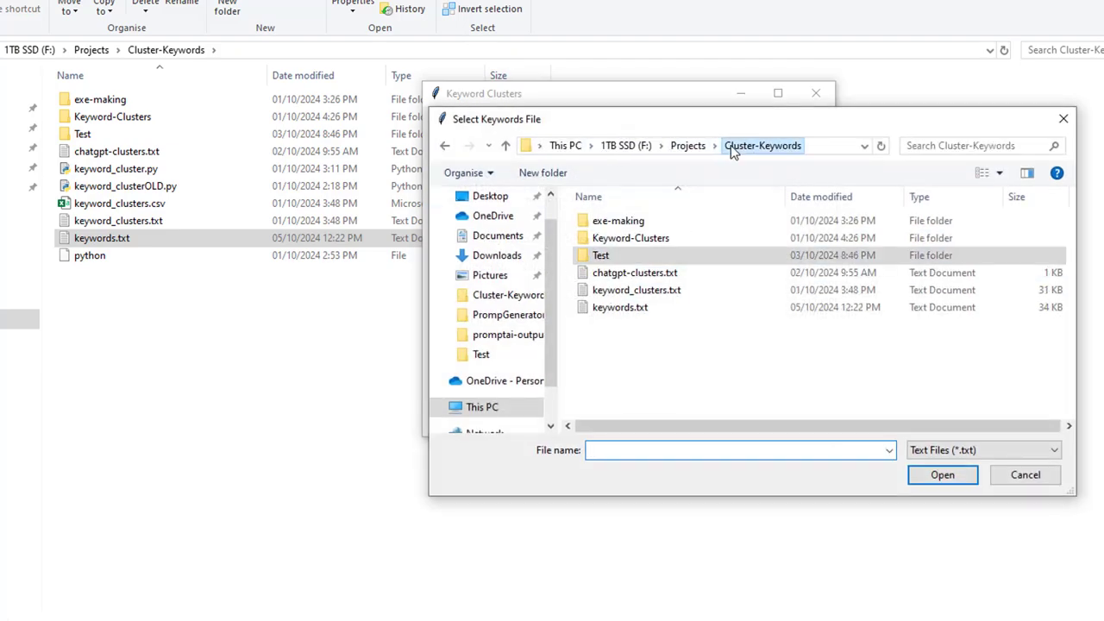
pyautogui.doubleClick(640, 316)
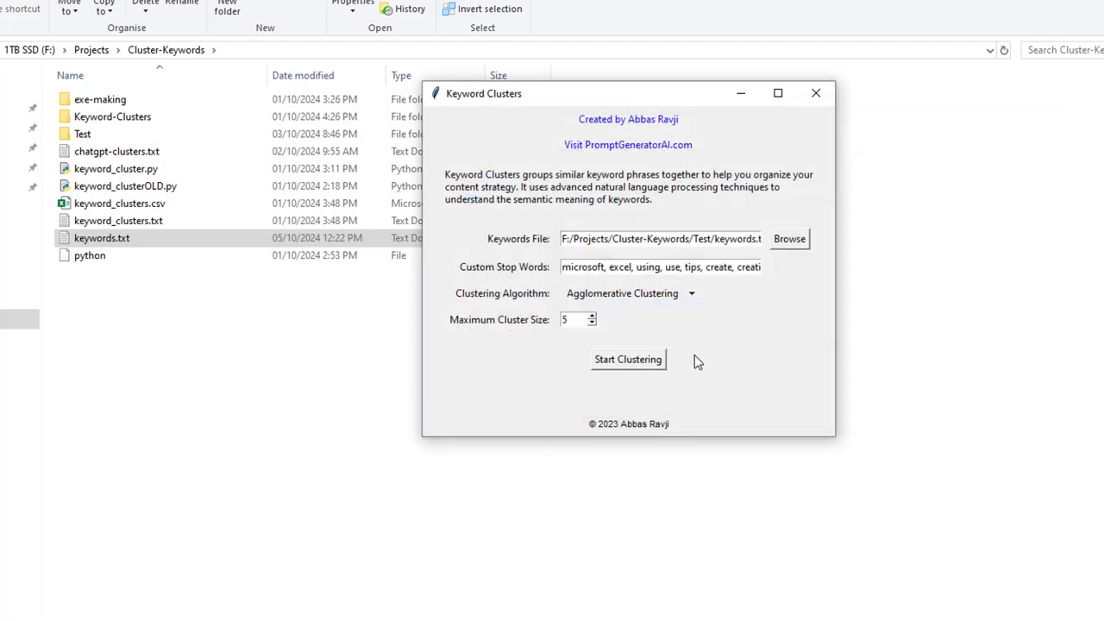
pyautogui.click(658, 370)
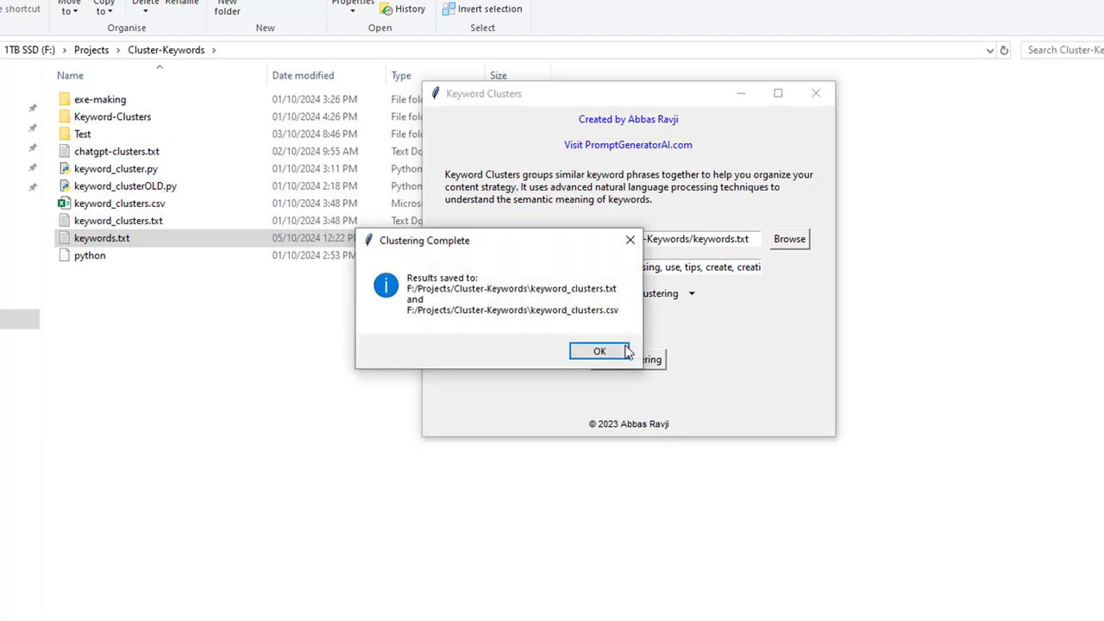
pyautogui.click(622, 349)
pyautogui.click(288, 375)
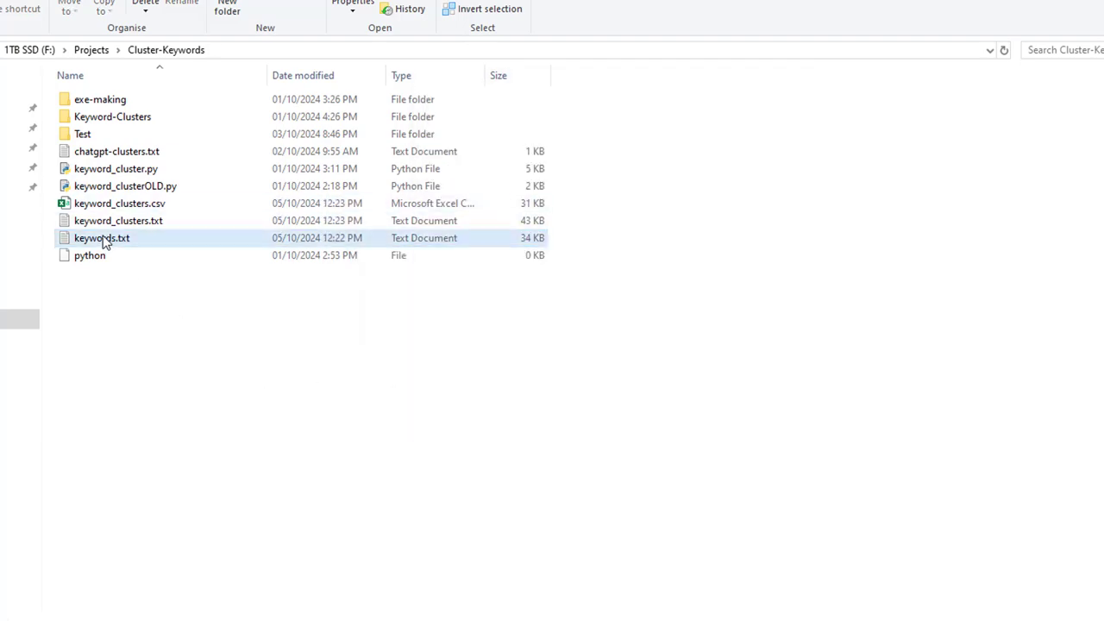
pyautogui.doubleClick(107, 223)
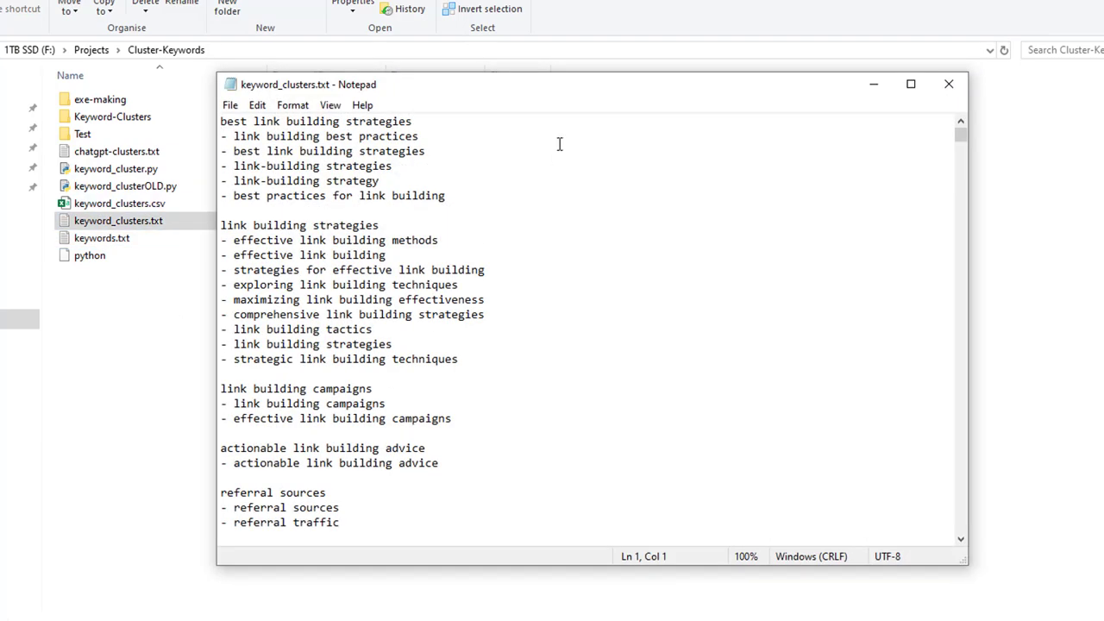
# Maximize keyword_clusters.txt and highlight entries to inspect the link-building strategy groups
pyautogui.click(910, 83)
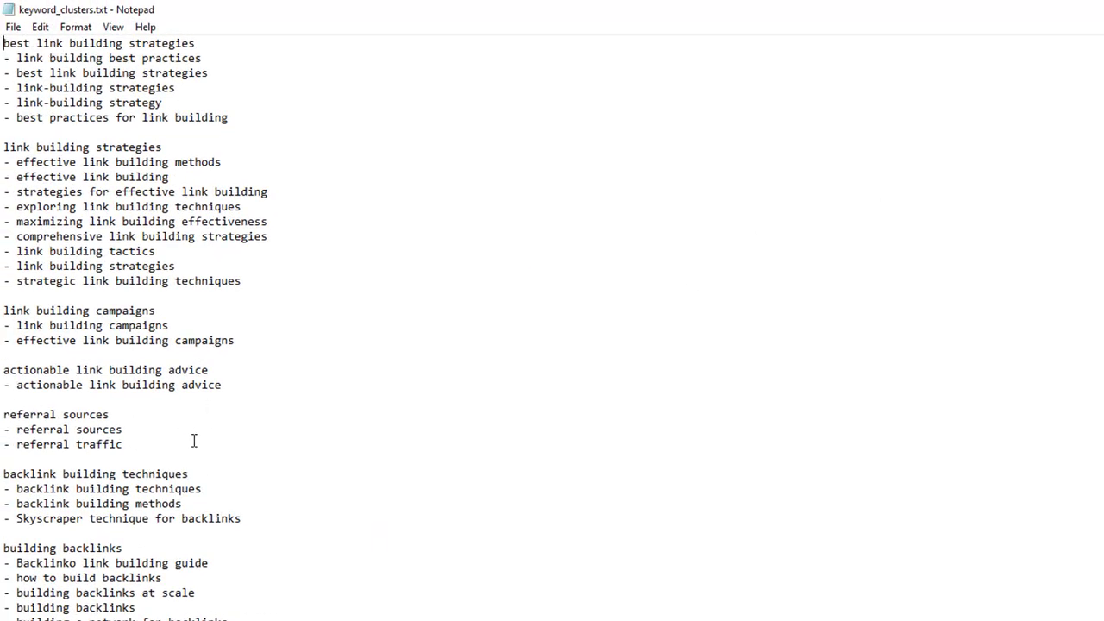
pyautogui.scroll(-12, 195, 441)
pyautogui.scroll(12, 208, 445)
pyautogui.moveTo(164, 103); pyautogui.dragTo(110, 104)
pyautogui.click(39, 129)
pyautogui.moveTo(230, 117); pyautogui.dragTo(4, 65)
pyautogui.click(44, 103)
pyautogui.moveTo(165, 102); pyautogui.dragTo(5, 99)
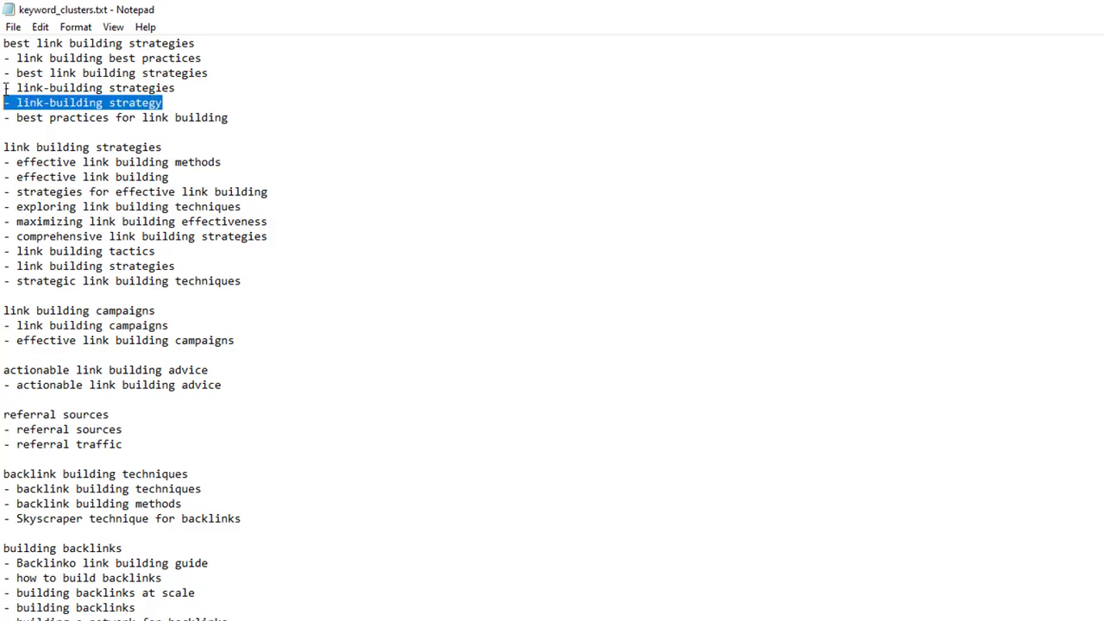
pyautogui.click(213, 280)
pyautogui.moveTo(23, 45); pyautogui.dragTo(147, 102)
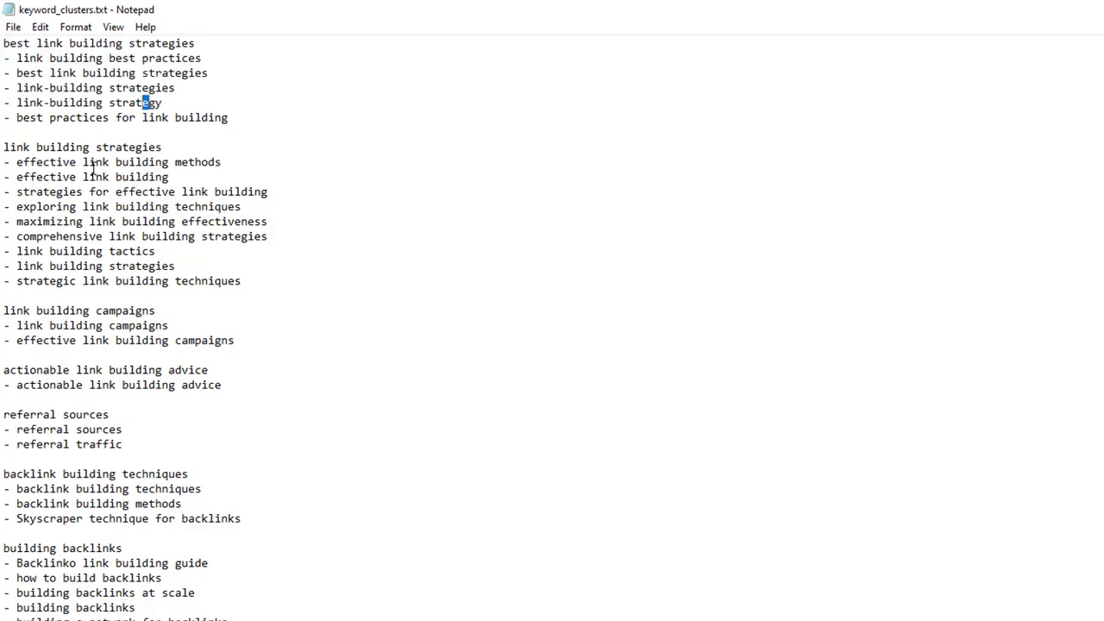
pyautogui.moveTo(155, 280)
pyautogui.mouseDown()
pyautogui.moveTo(4, 117)
pyautogui.moveTo(164, 280)
pyautogui.mouseUp()
pyautogui.scroll(-20, 230, 422)
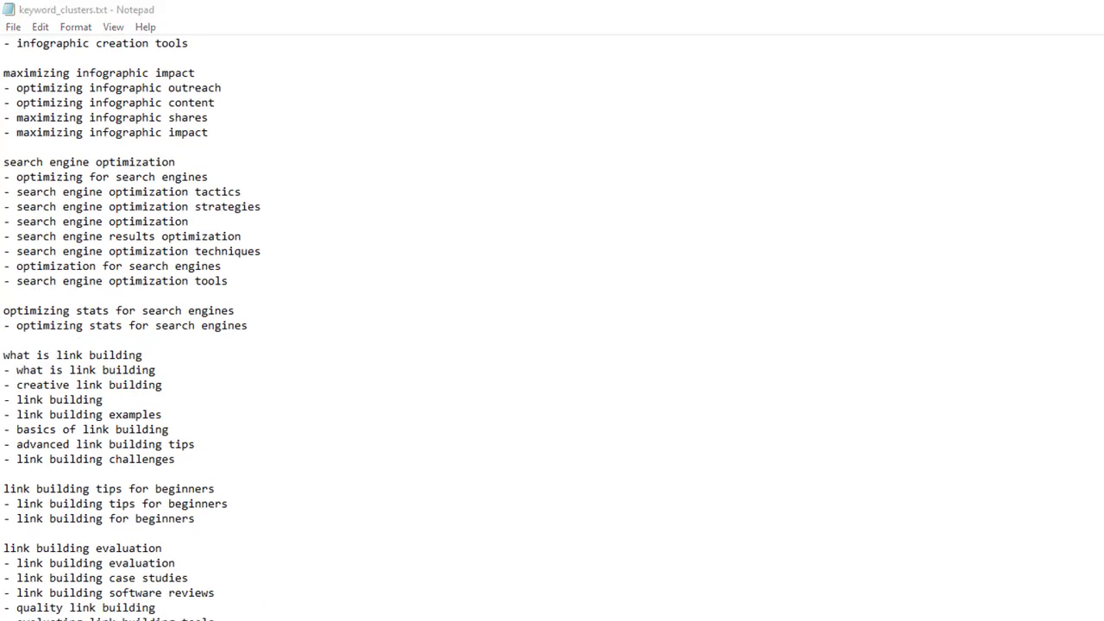
pyautogui.click(177, 602)
# Open keyword_clusters.csv in Excel, autofit column A, and scroll through the clusters
pyautogui.doubleClick(282, 284)
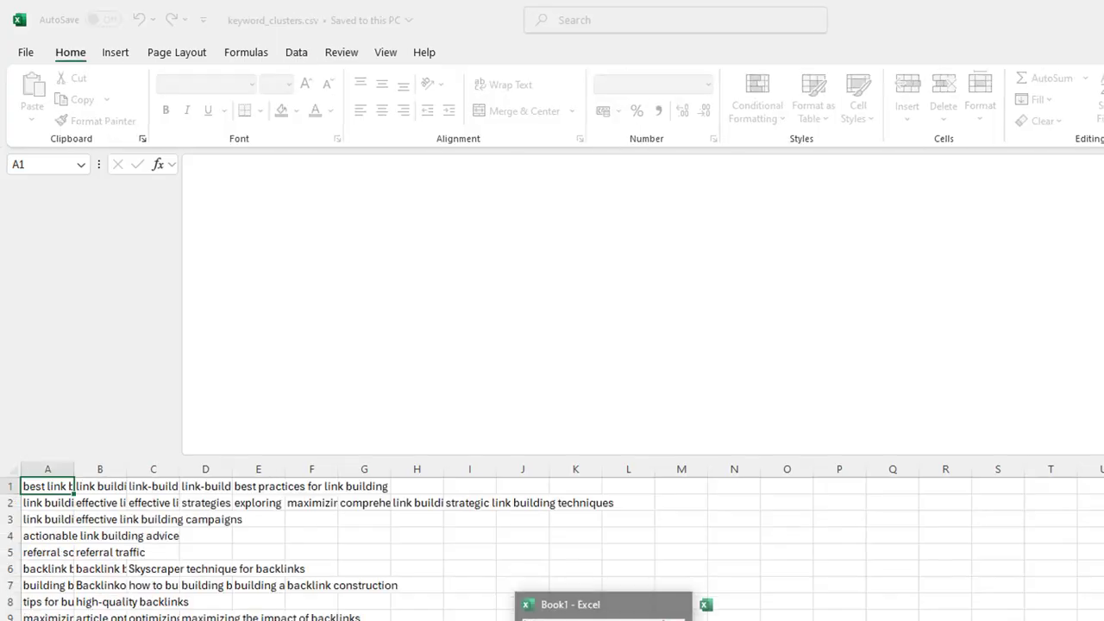
pyautogui.click(313, 552)
pyautogui.moveTo(70, 473); pyautogui.dragTo(70, 473)
pyautogui.doubleClick(69, 473)
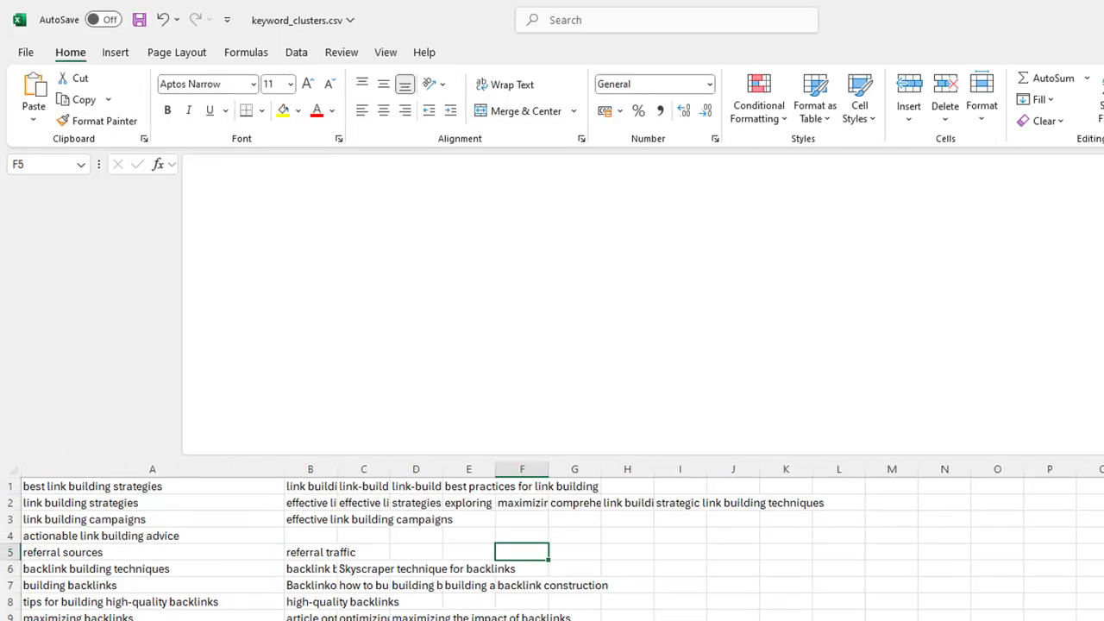
pyautogui.scroll(-20, 552, 543)
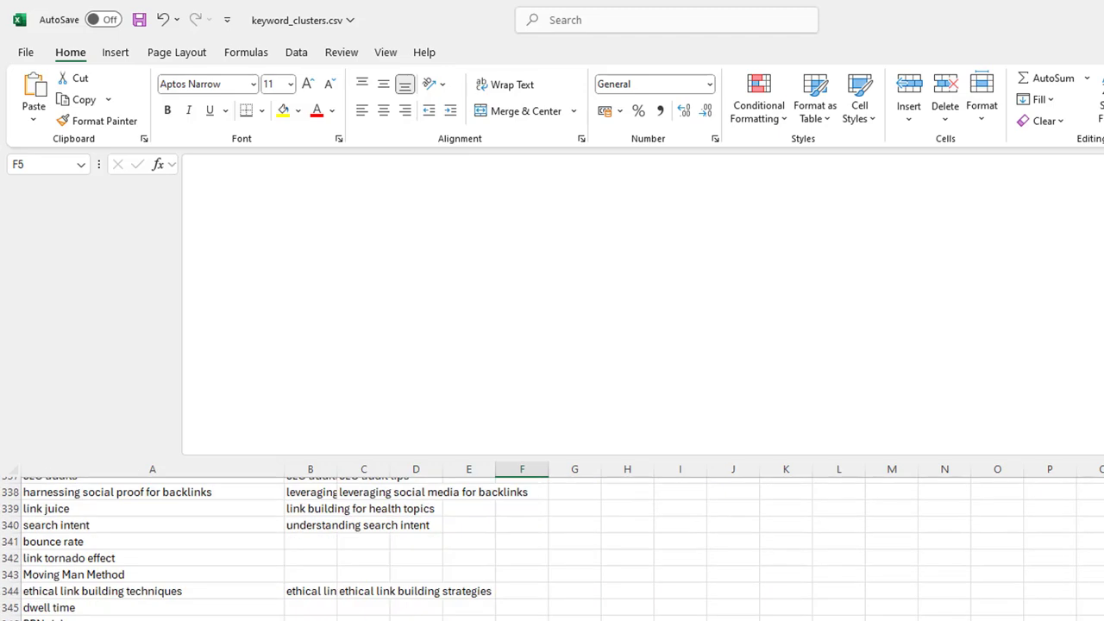
pyautogui.click(103, 594)
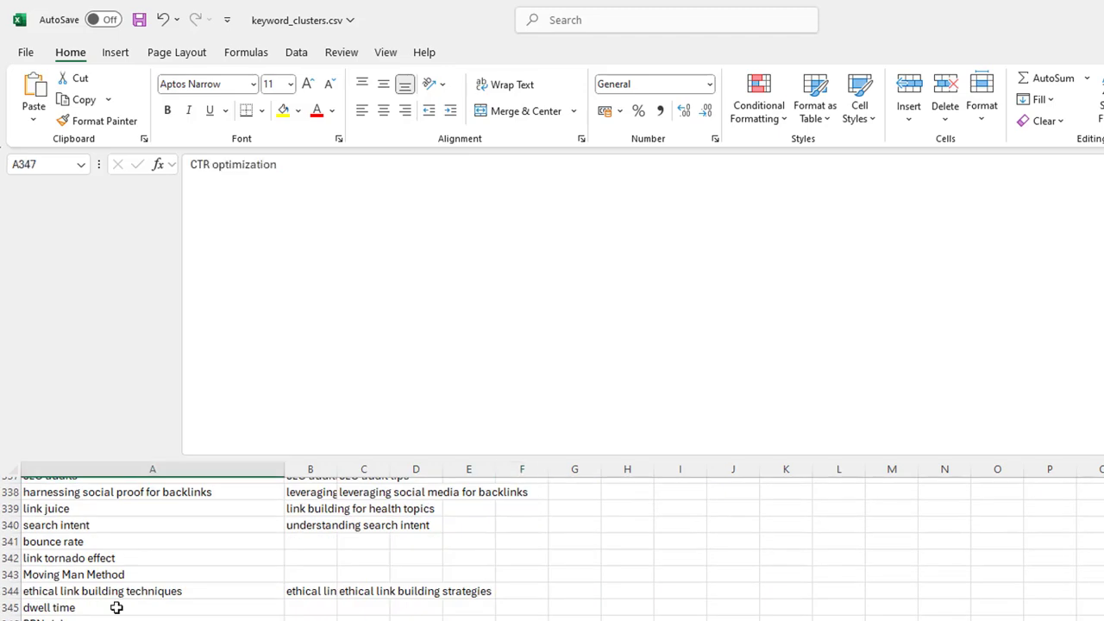
pyautogui.scroll(20, 156, 580)
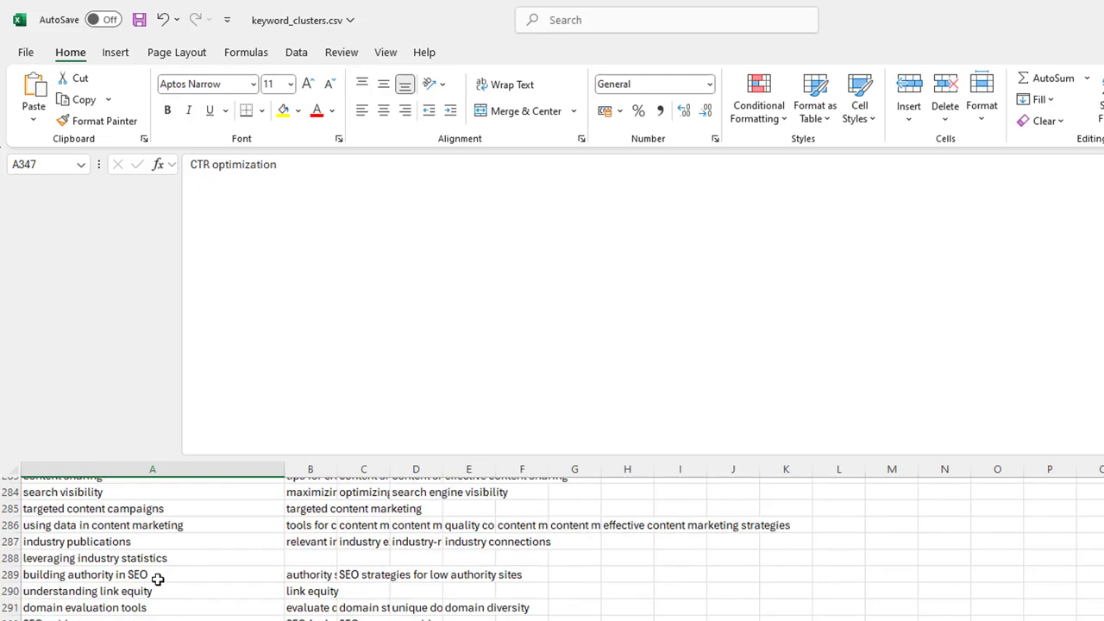
# Close keyword_clusters.csv in Excel without saving changes
pyautogui.click(854, 542)
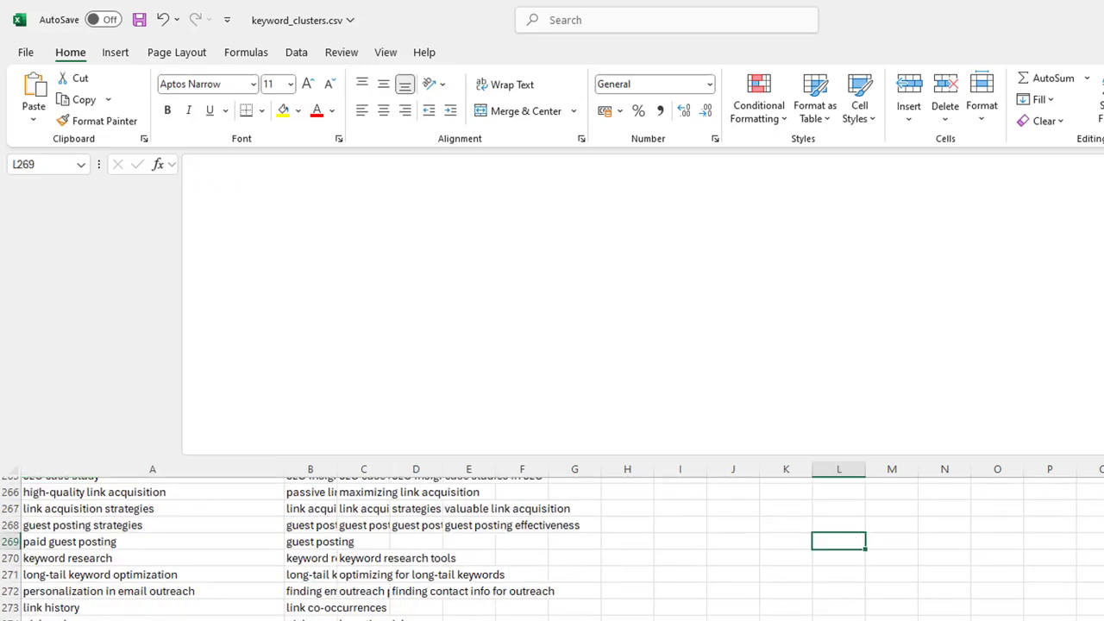
pyautogui.hotkey('alt', 'F4')
pyautogui.click(701, 483)
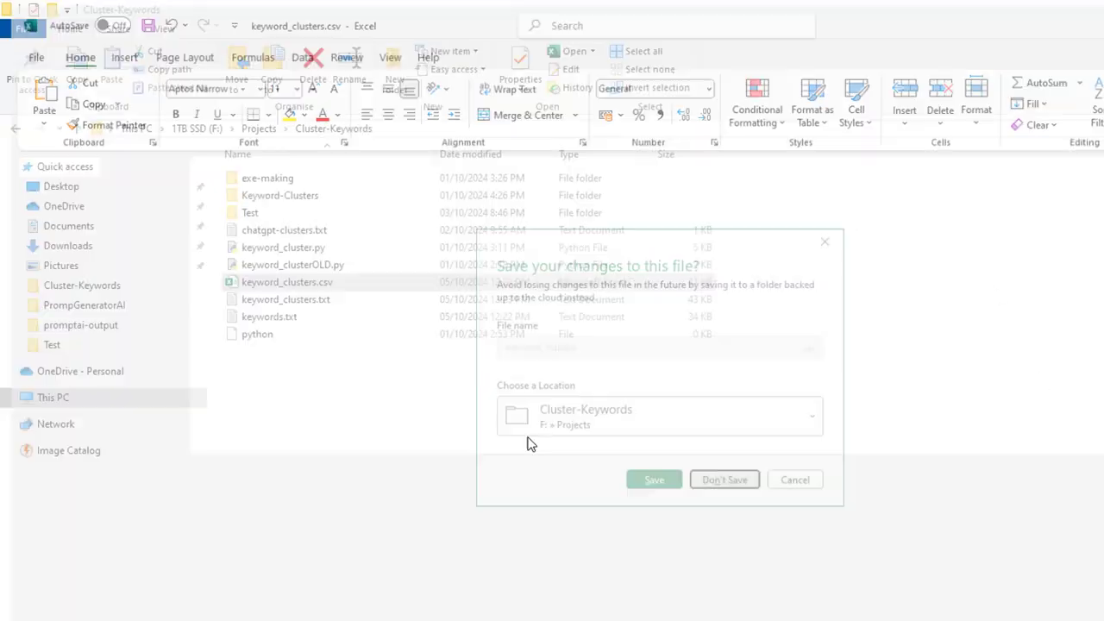
# Search Google in Firefox for 'backlinks', replacing the previous query
pyautogui.hotkey('alt', 'Tab')
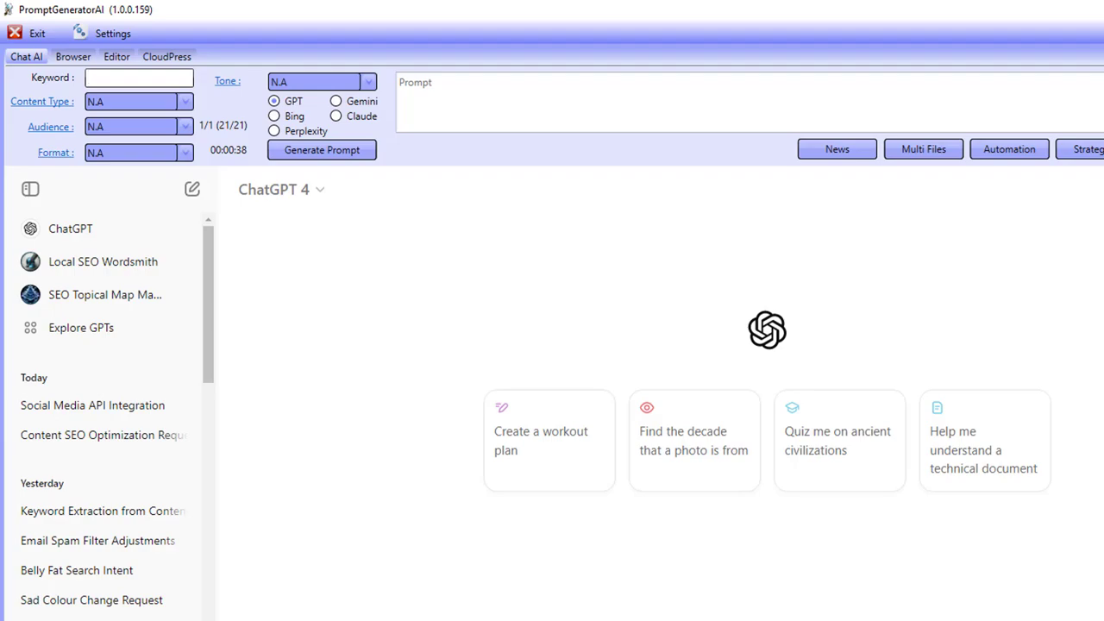
pyautogui.hotkey('alt', 'Tab')
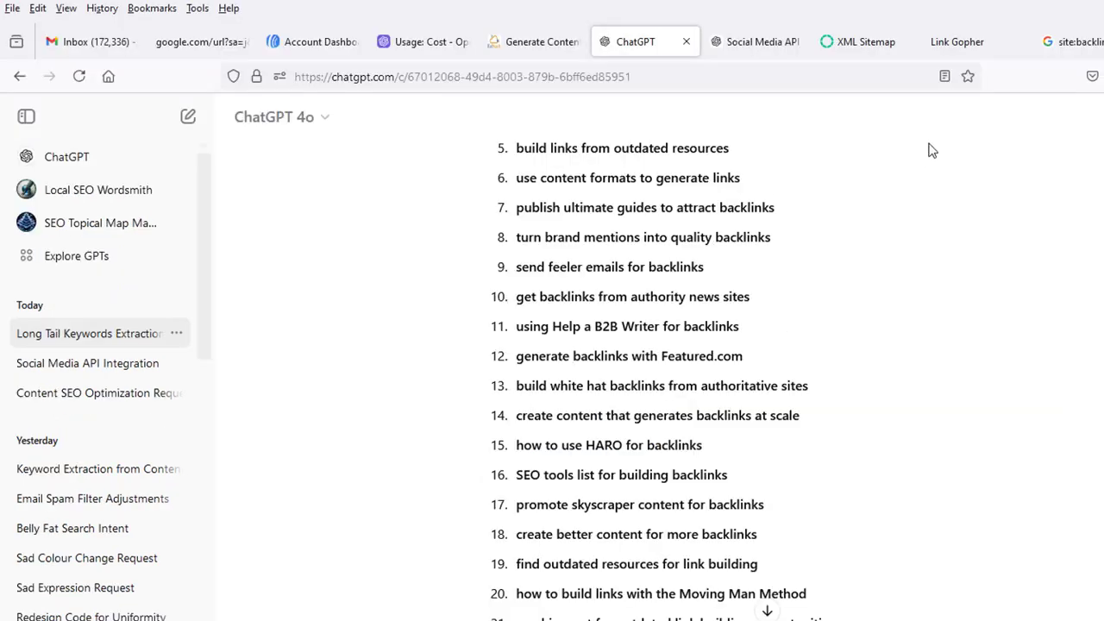
pyautogui.click(1074, 42)
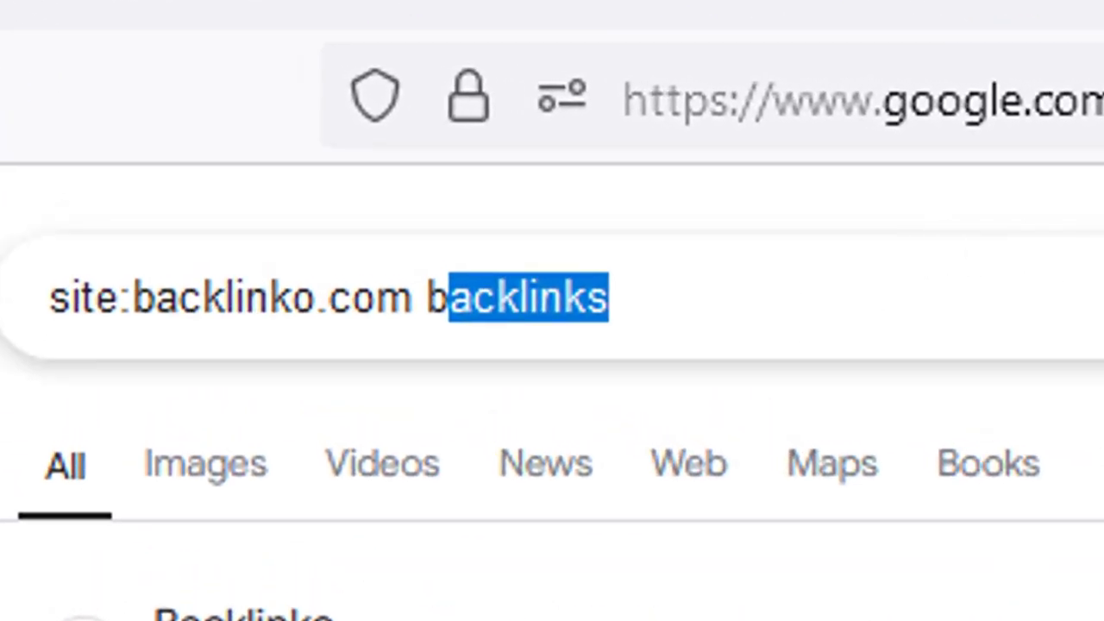
pyautogui.hotkey('ctrl', 'a')
pyautogui.press('BackSpace')
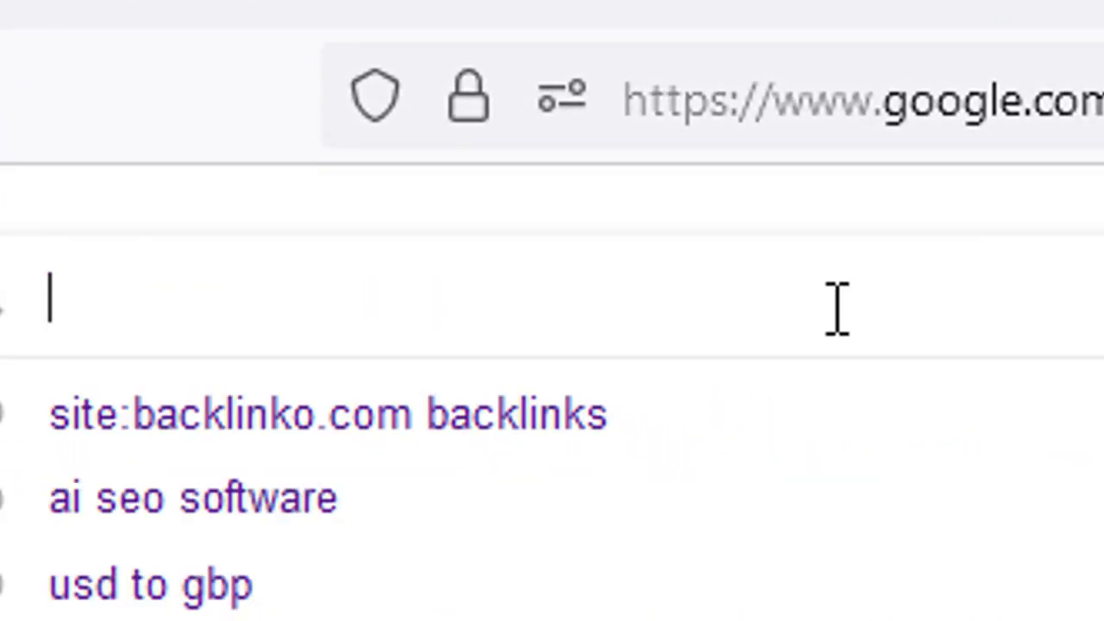
pyautogui.write('backlinks')
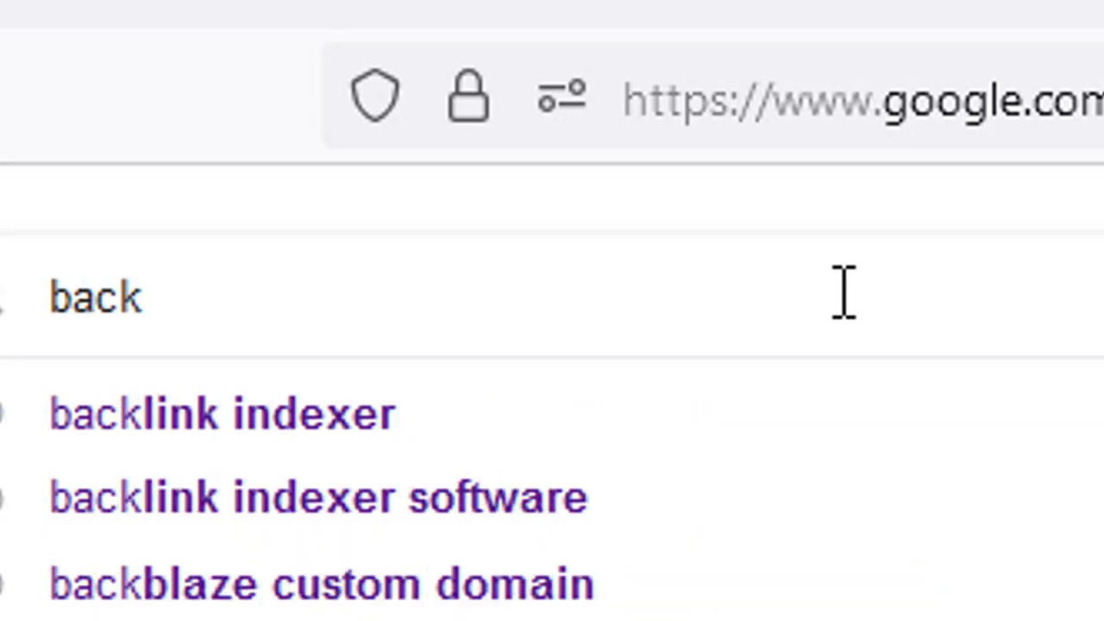
pyautogui.press('Return')
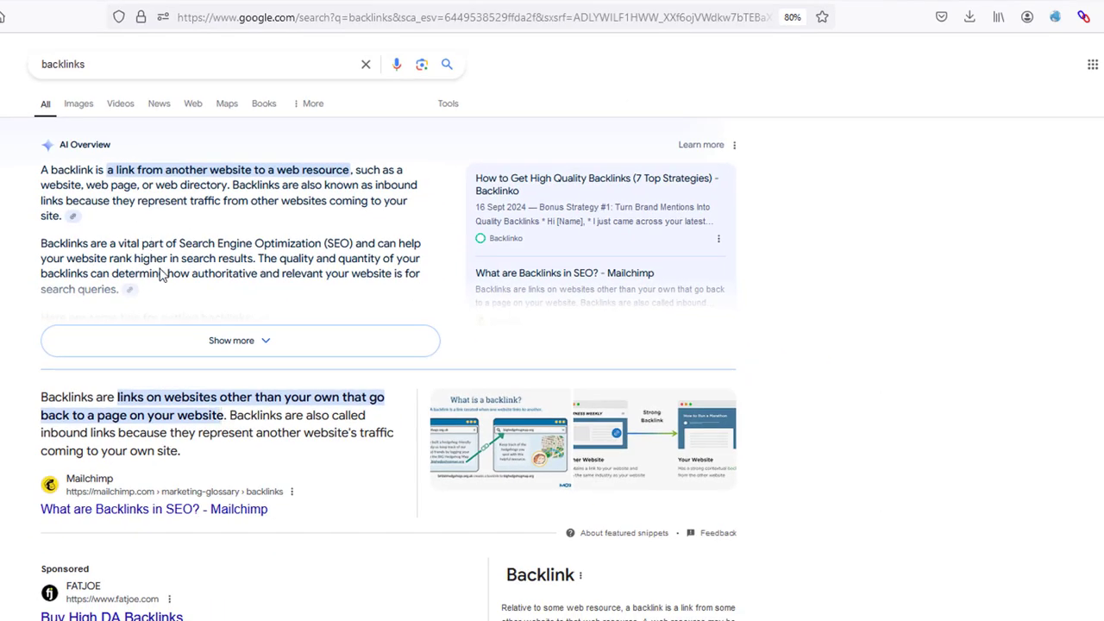
pyautogui.scroll(-10, 281, 449)
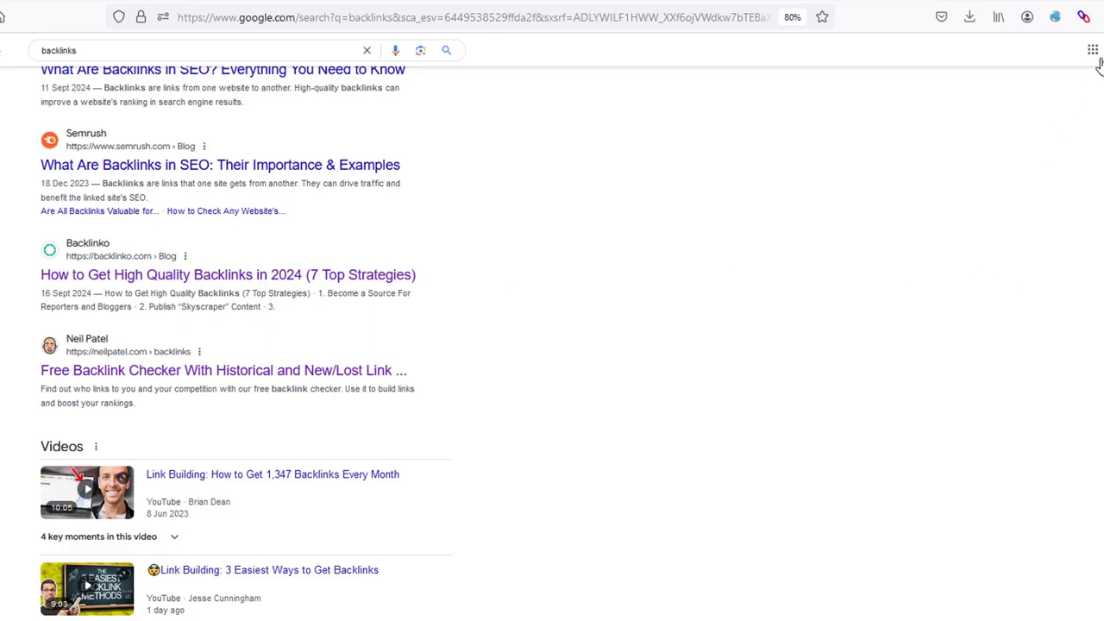
# Extract all links from the results page with Link Gopher
pyautogui.click(1084, 16)
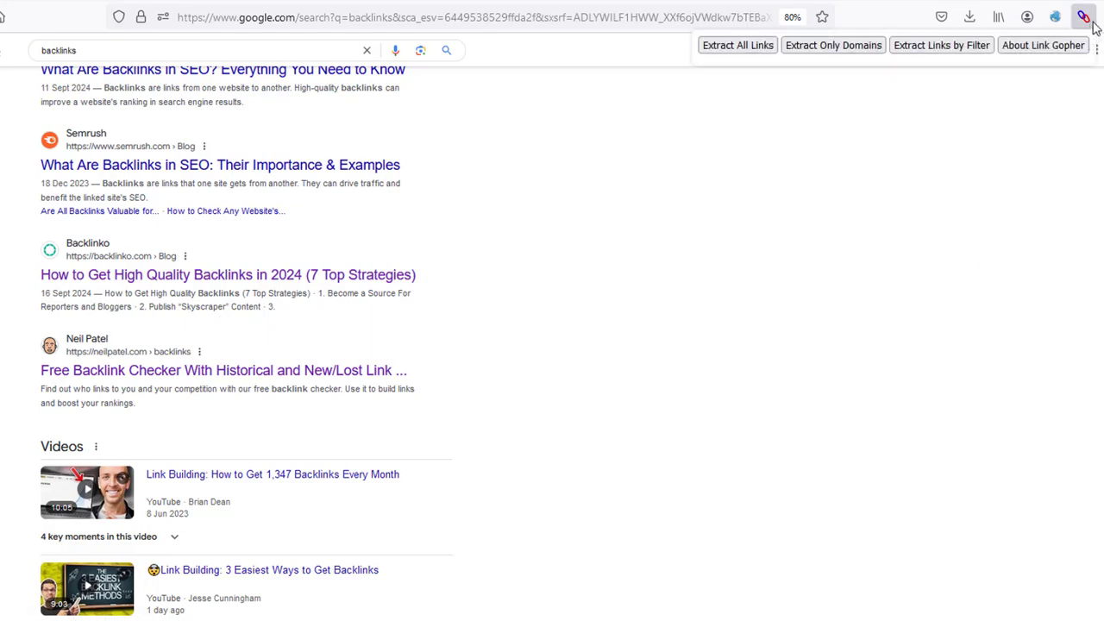
pyautogui.click(725, 47)
pyautogui.moveTo(4, 141); pyautogui.dragTo(255, 263)
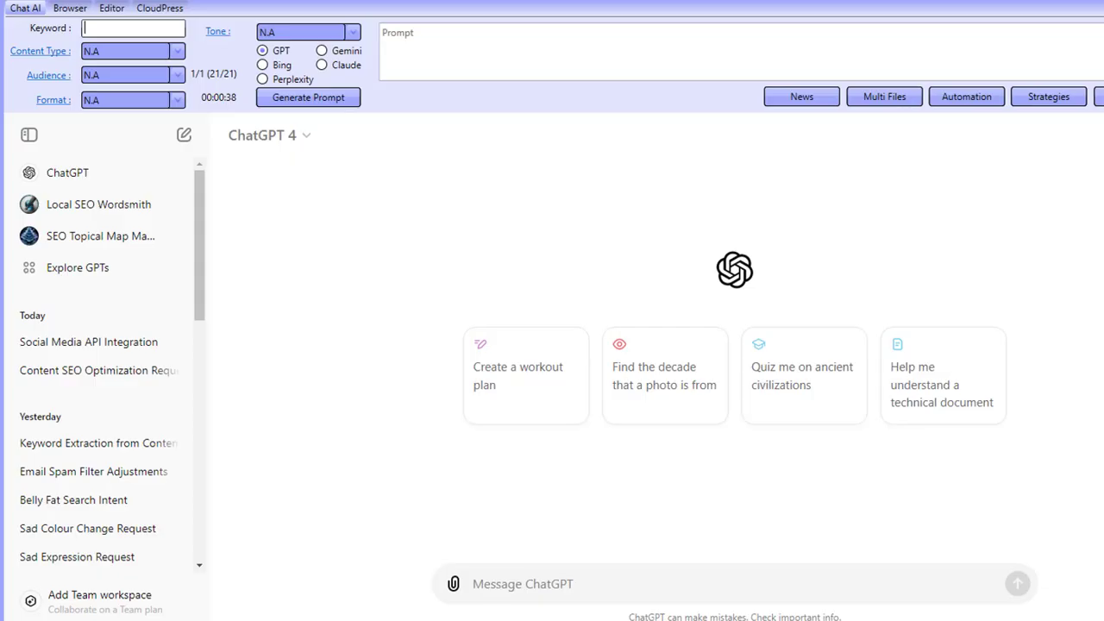
# Load the Video tutorials > Competitor Keywords strategy for editing in Strategy Management
pyautogui.click(939, 85)
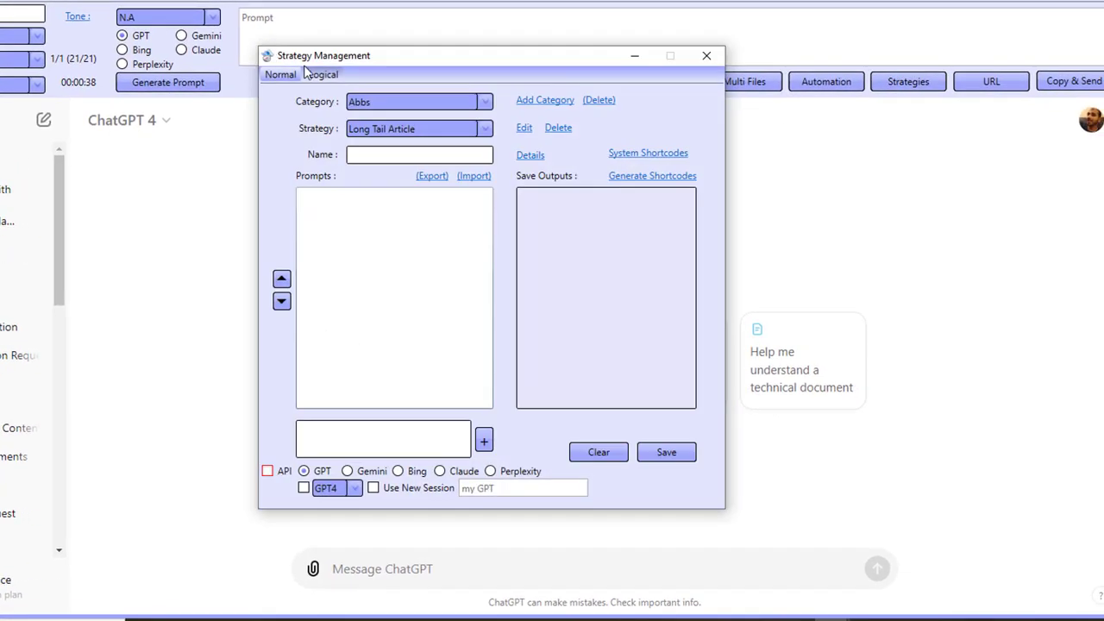
pyautogui.click(516, 105)
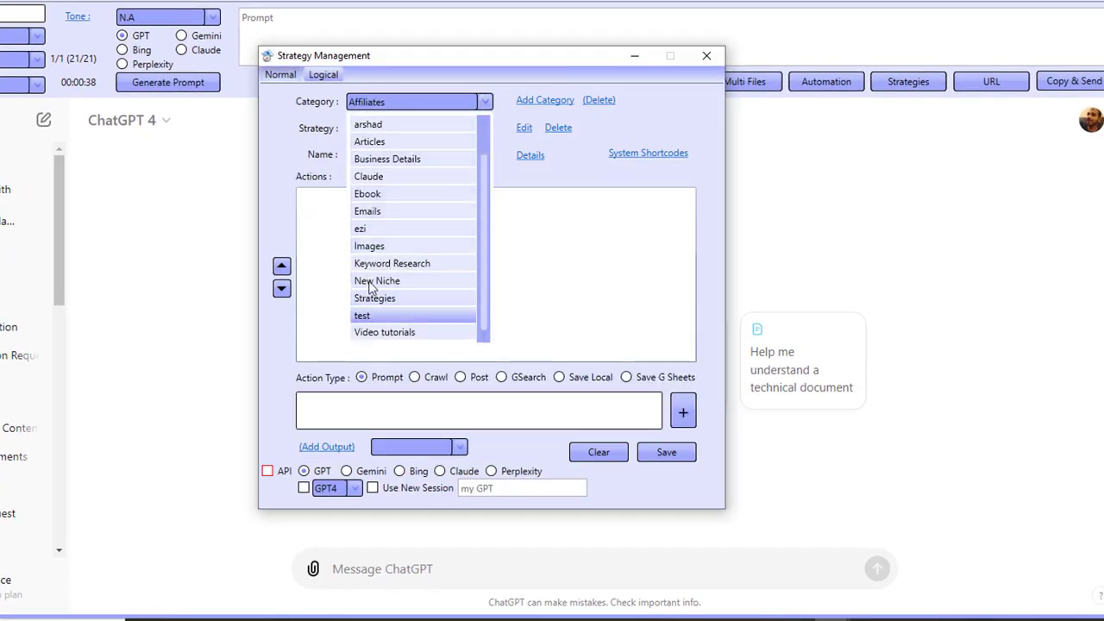
pyautogui.click(388, 332)
pyautogui.click(402, 129)
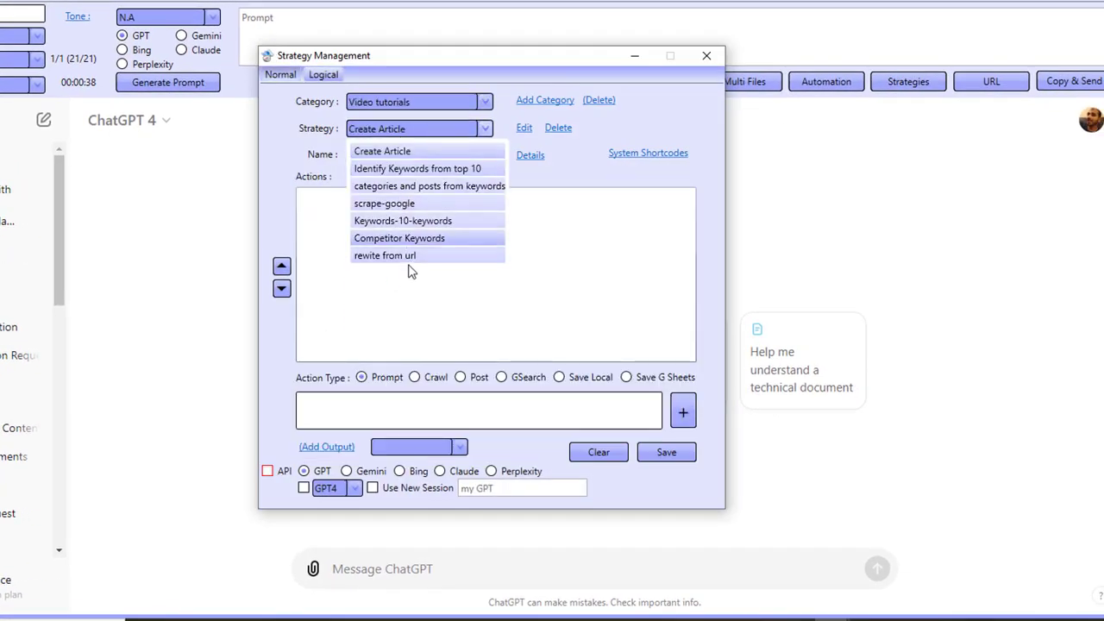
pyautogui.click(417, 234)
pyautogui.click(524, 129)
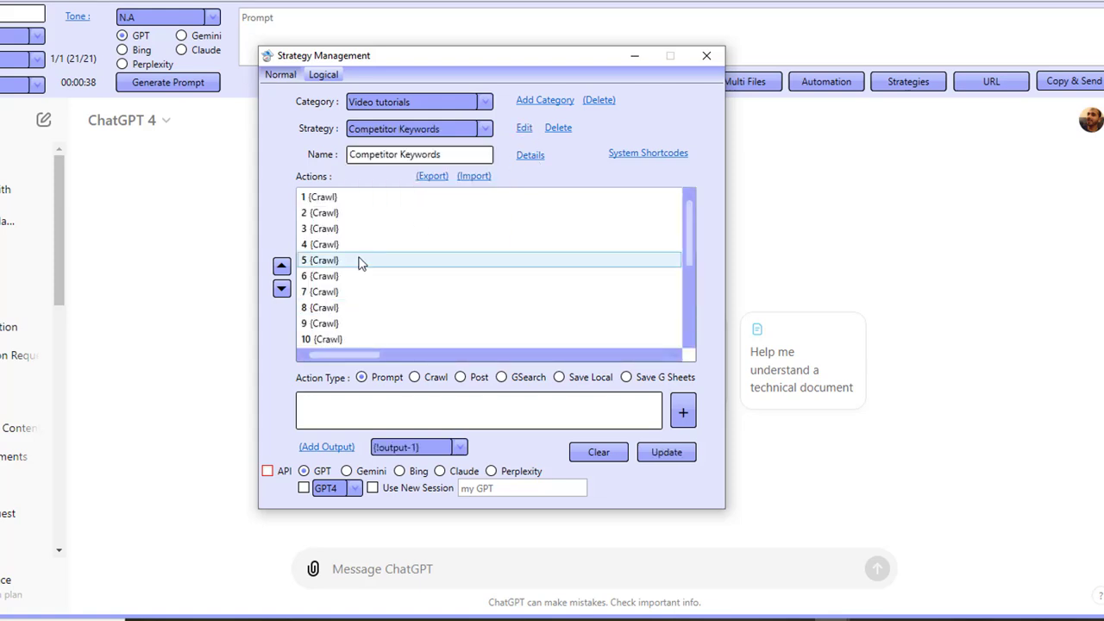
# Add a new Crawl action to the Competitor Keywords strategy, making it action 22
pyautogui.click(352, 245)
pyautogui.scroll(-5, 354, 251)
pyautogui.scroll(5, 380, 276)
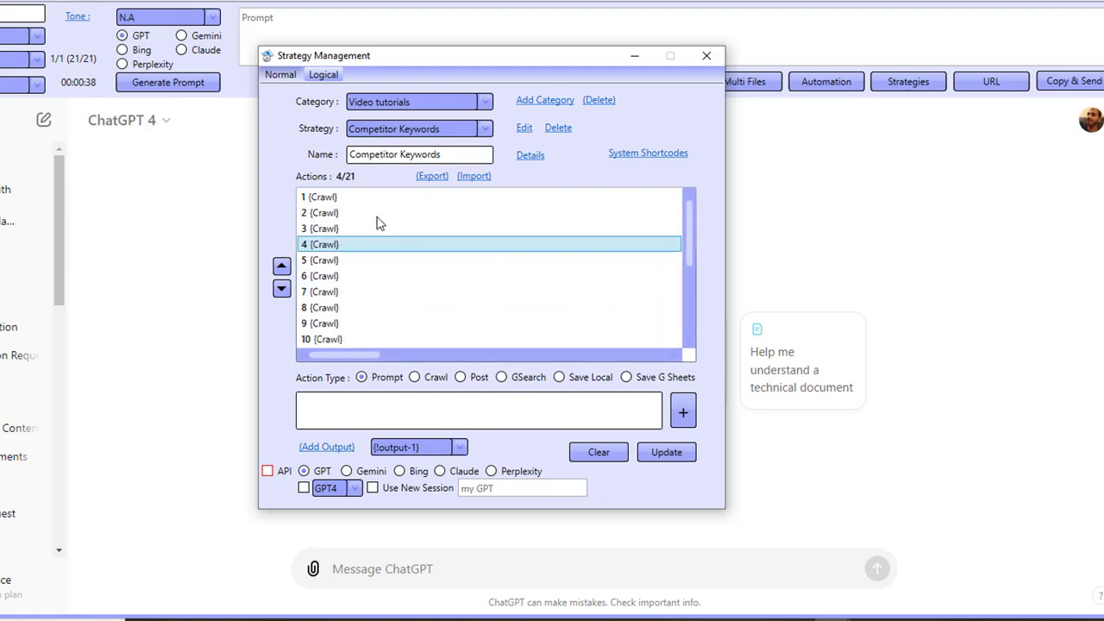
pyautogui.scroll(-5, 409, 268)
pyautogui.scroll(5, 407, 271)
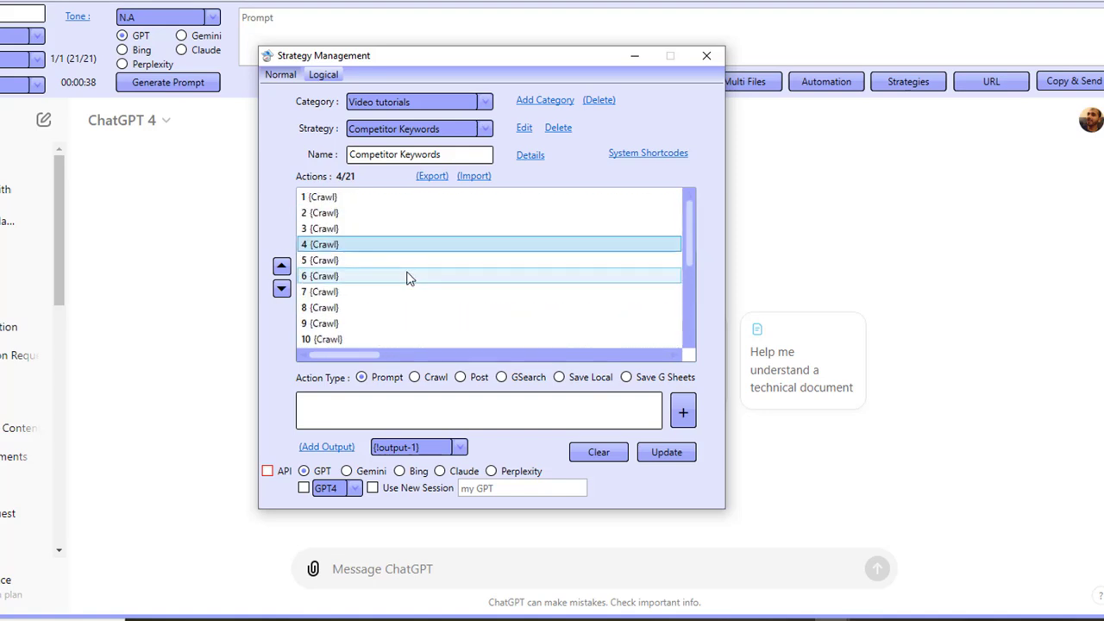
pyautogui.scroll(-5, 403, 274)
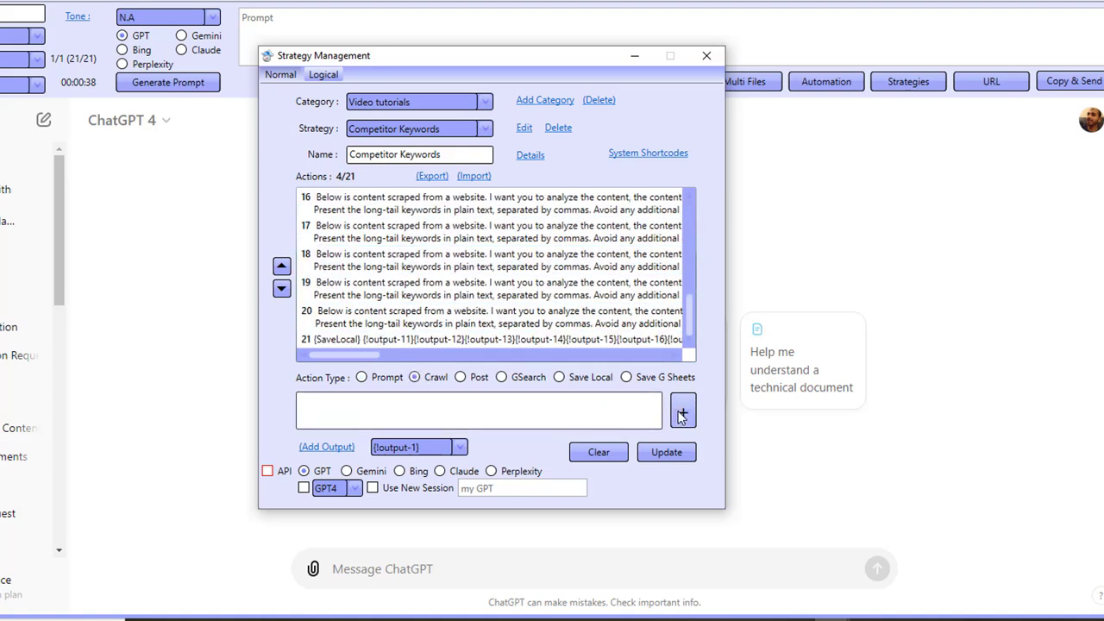
pyautogui.press('Return')
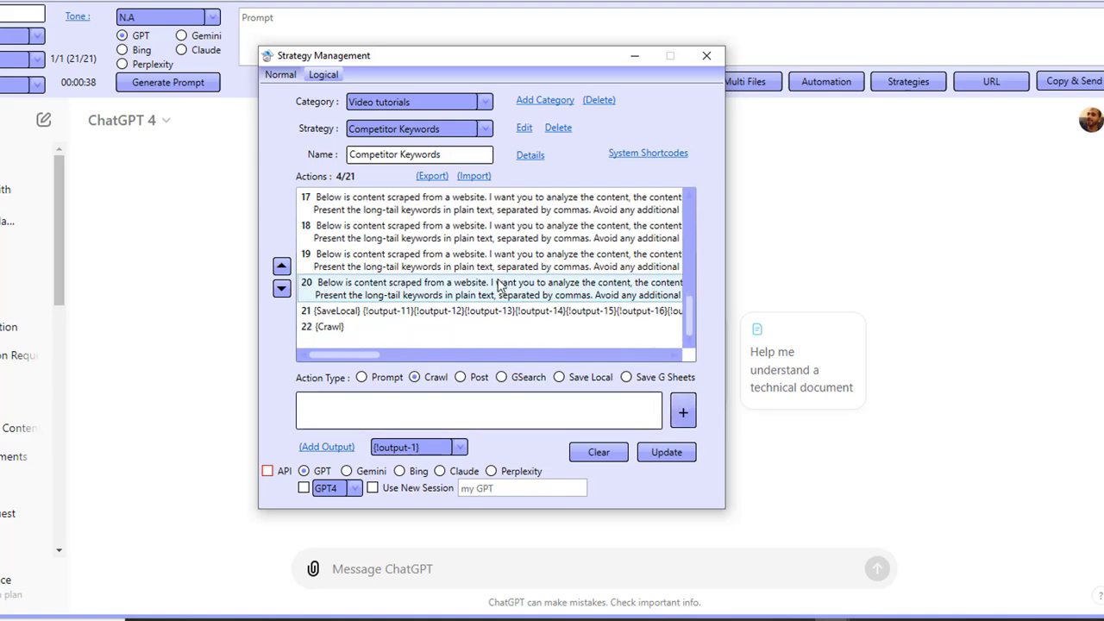
# Move the new Crawl action up to position 11, right after the existing crawls
pyautogui.click(329, 329)
pyautogui.click(281, 267)
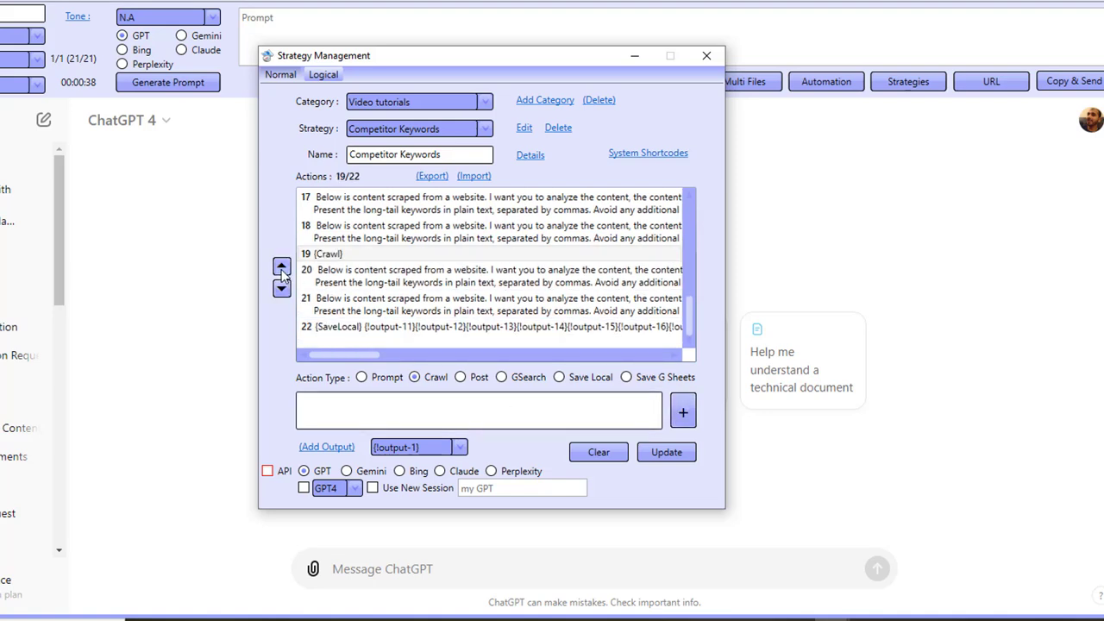
pyautogui.click(281, 267)
pyautogui.click(281, 267)
pyautogui.scroll(3, 379, 304)
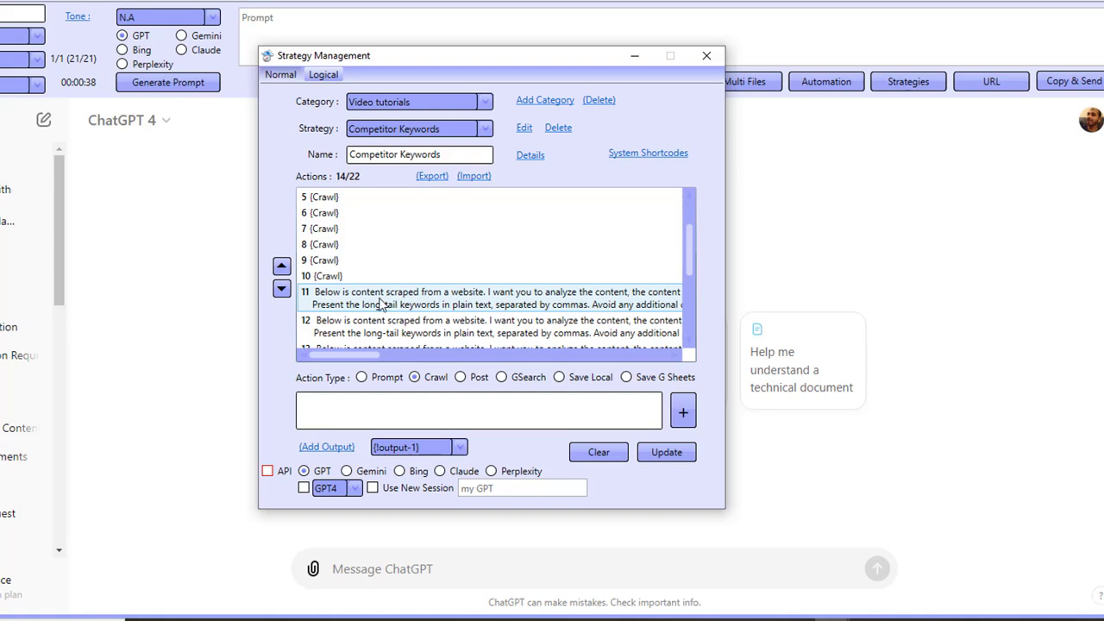
pyautogui.click(282, 268)
pyautogui.click(281, 267)
pyautogui.click(281, 267)
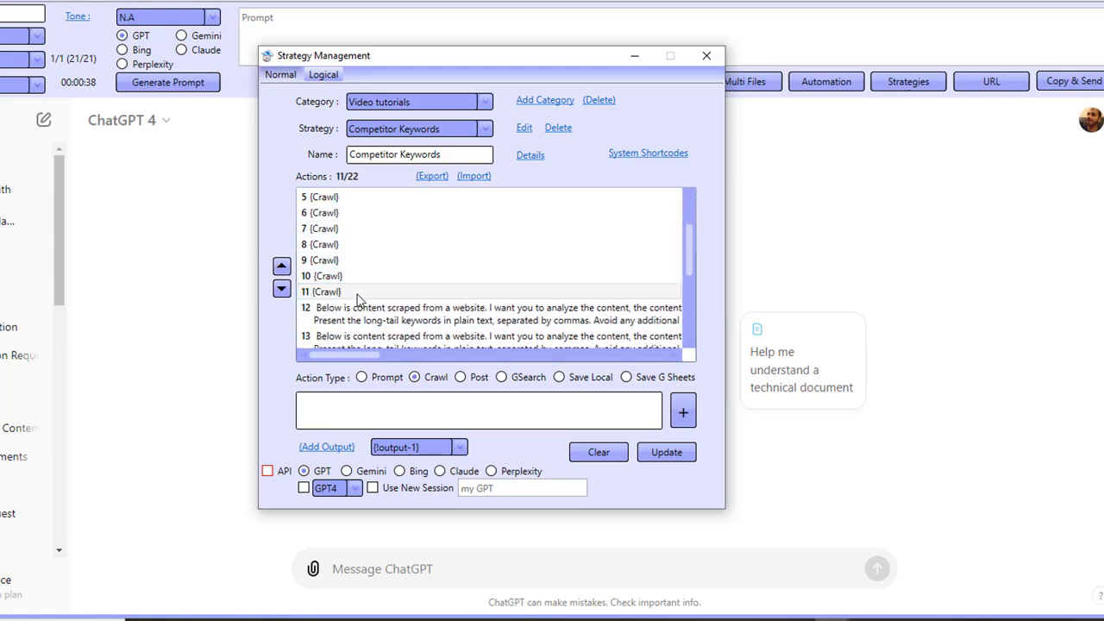
pyautogui.scroll(-3, 360, 297)
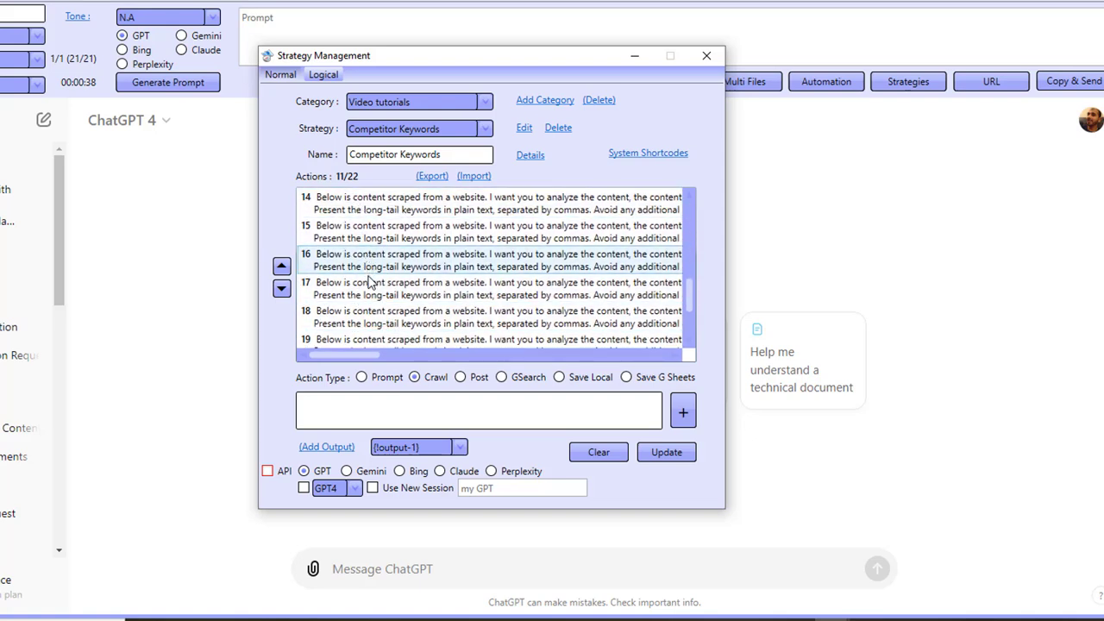
pyautogui.scroll(-1, 396, 332)
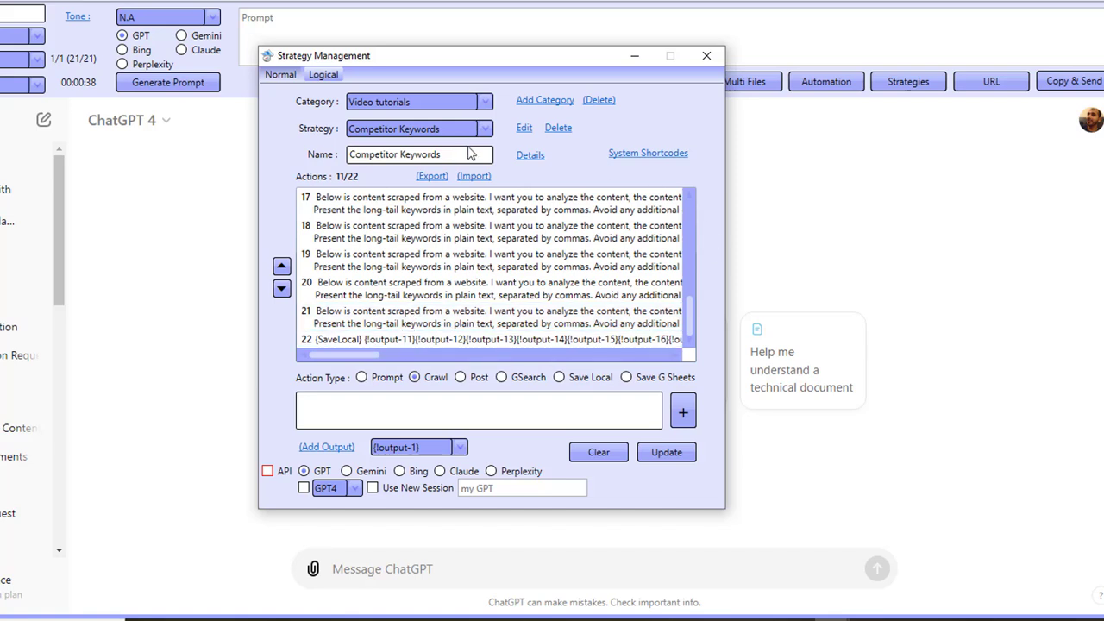
# Close Strategy Management, glance at the Link Gopher links, and return to PromptGeneratorAI's ChatGPT 4 chat
pyautogui.click(704, 57)
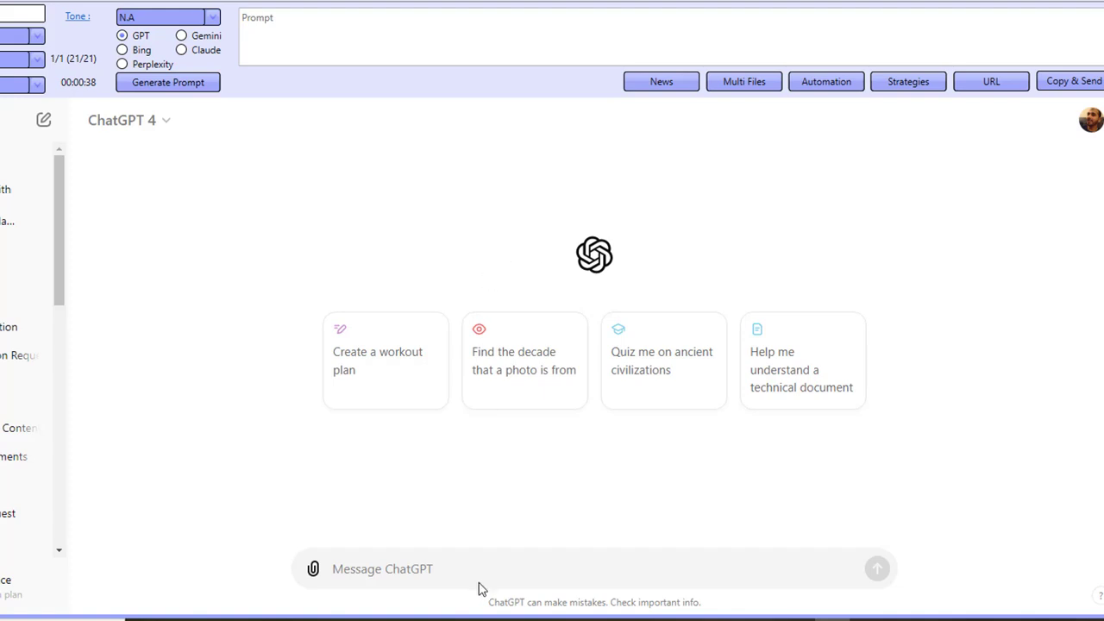
pyautogui.moveTo(437, 618)
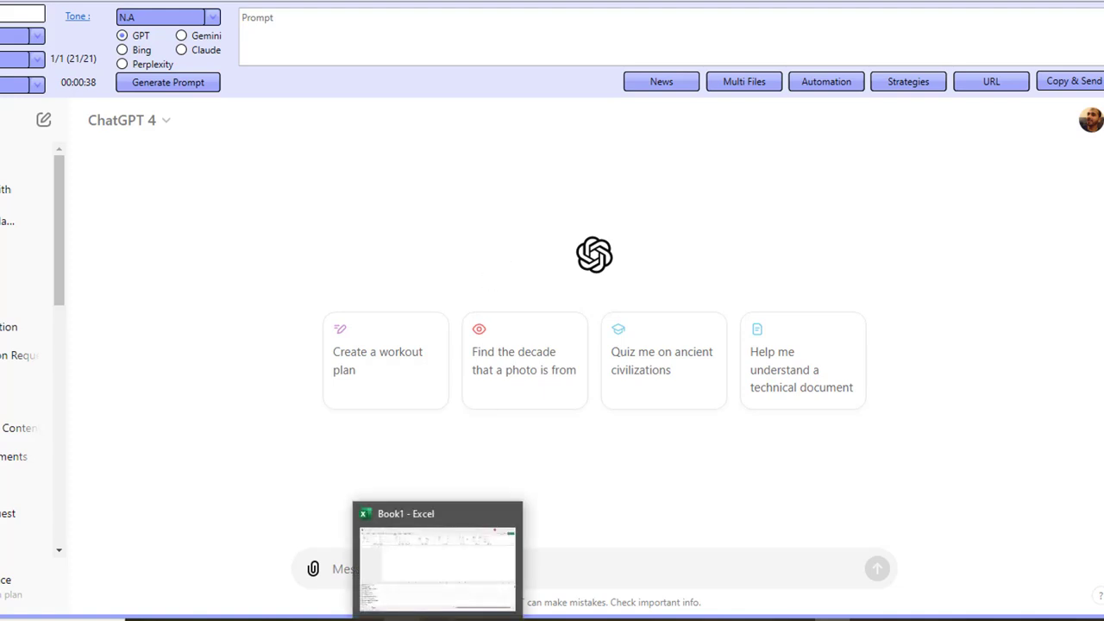
pyautogui.click(449, 552)
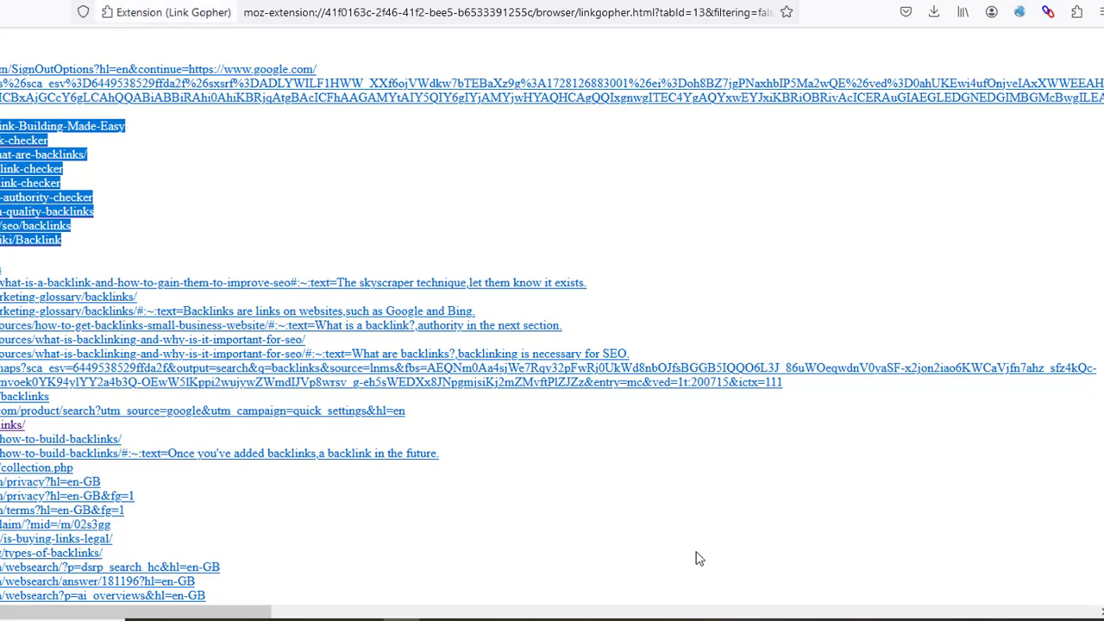
pyautogui.click(841, 618)
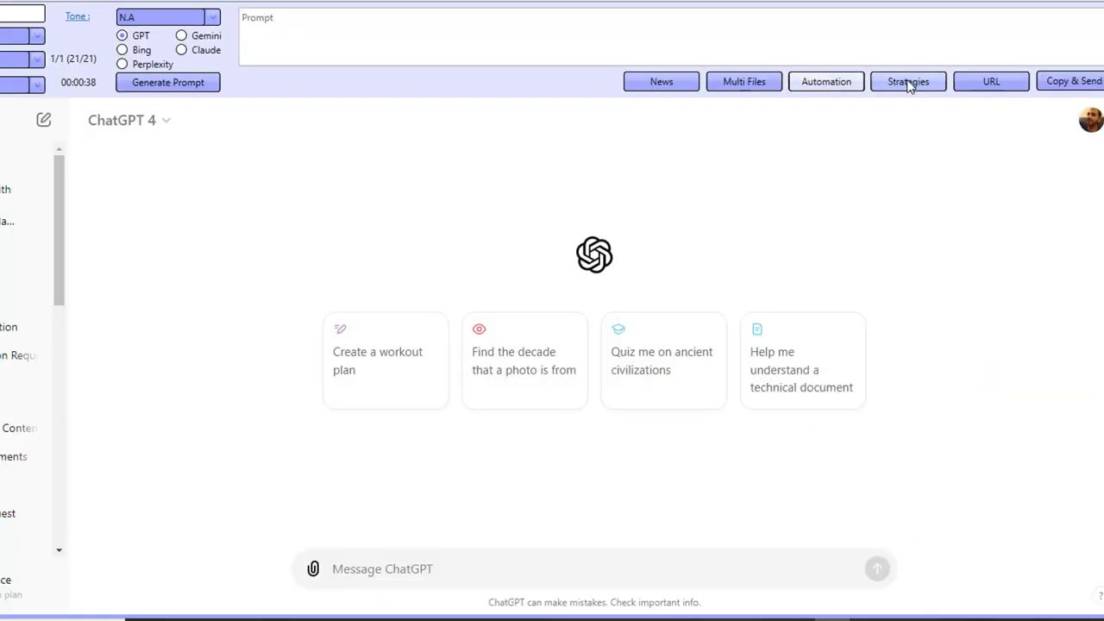